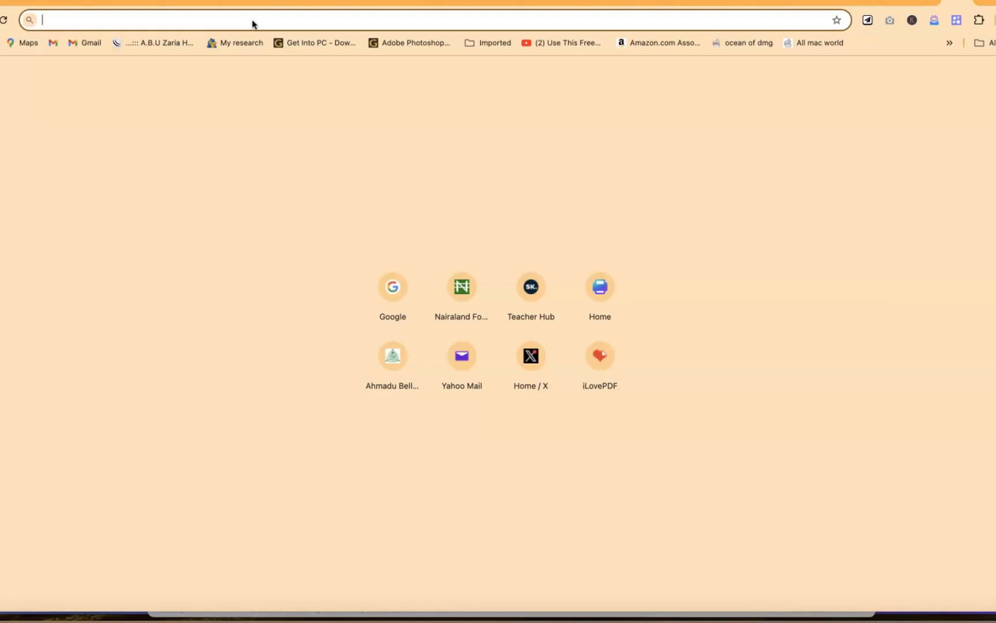
Step: Open the clipfly.ai website
{"action": "type", "text": "clipfly.ai"}
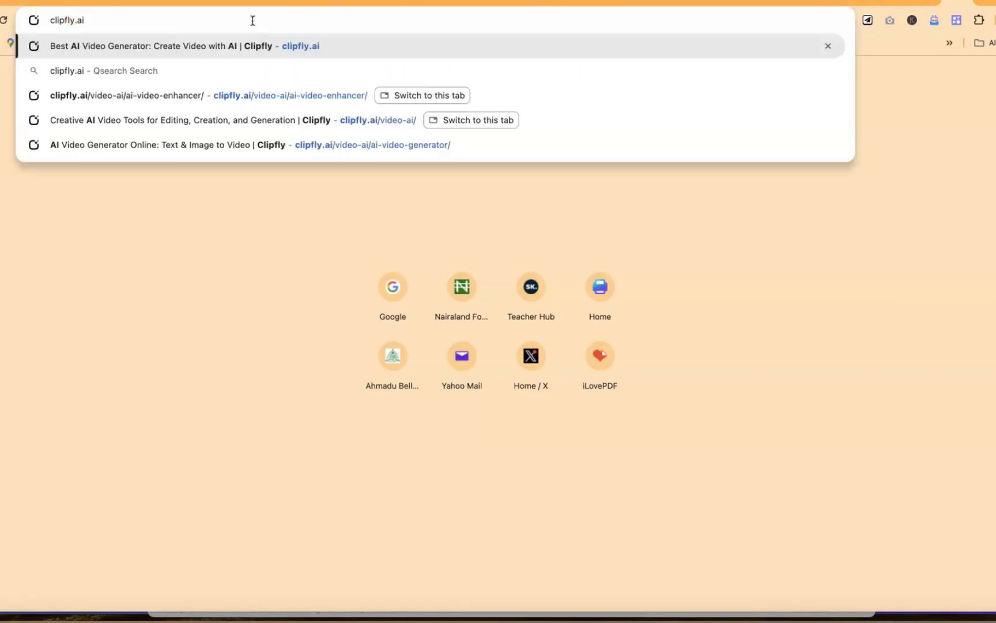
{"action": "key", "text": "Return"}
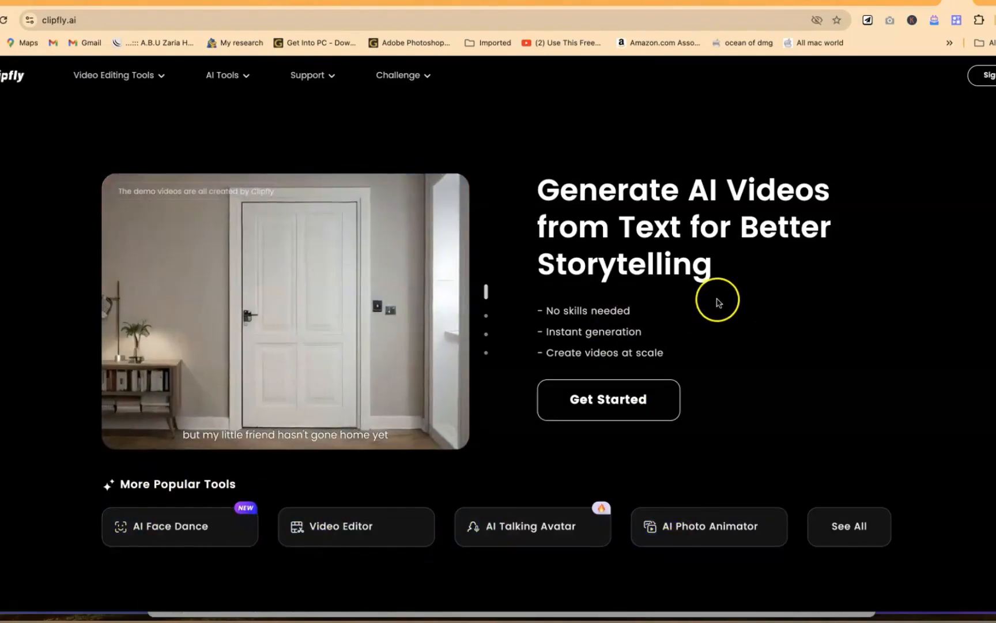
Step: Look through the homepage's usage guide, text-to-video examples and AI Video Generator introduction, and return to its beginning
{"action": "scroll", "coordinate": [718, 304], "scroll_direction": "down", "scroll_amount": 10}
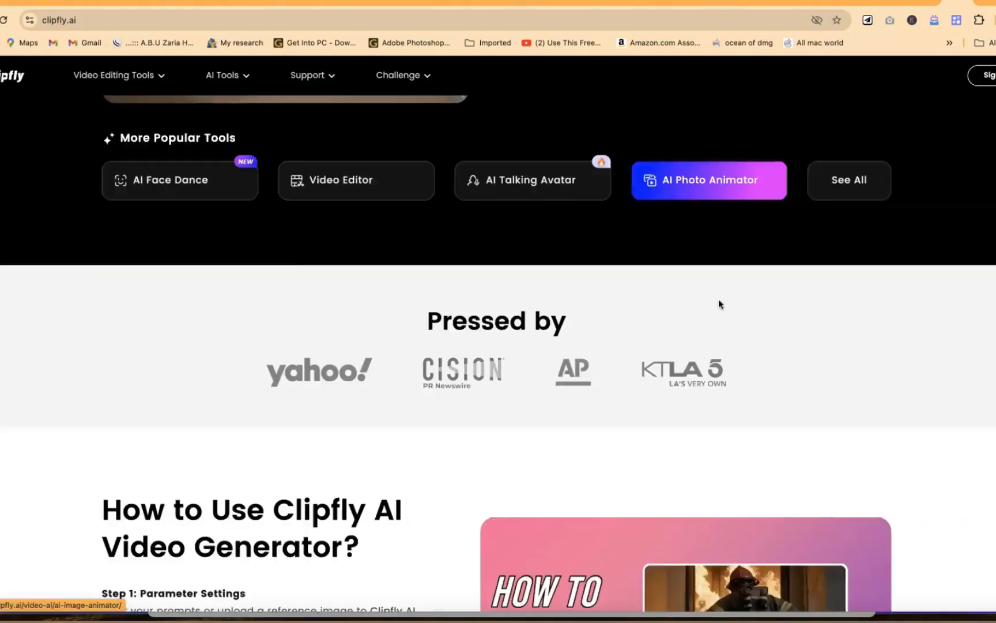
{"action": "scroll", "coordinate": [719, 304], "scroll_direction": "down", "scroll_amount": 5}
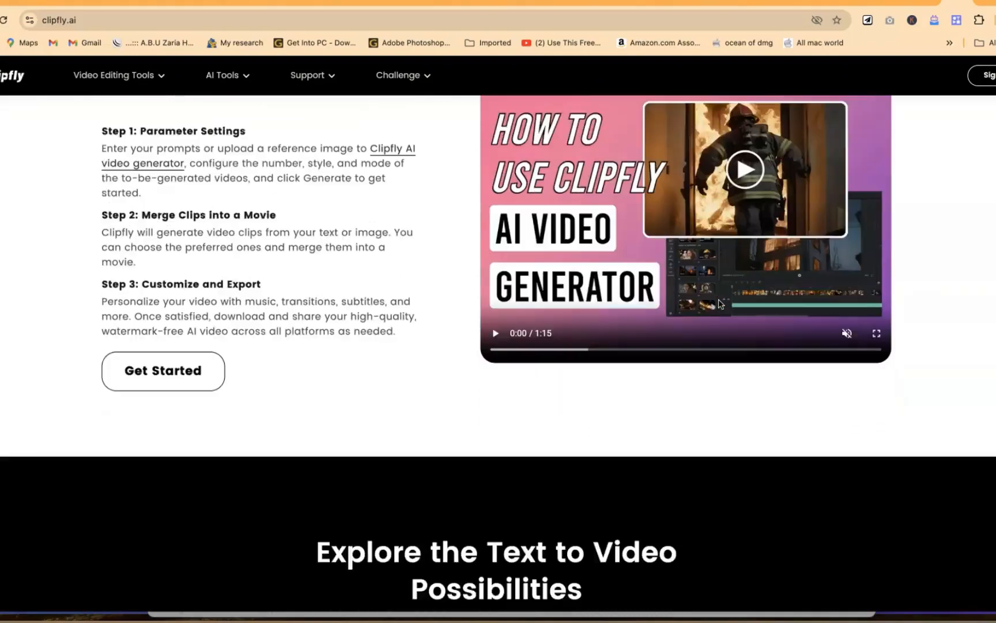
{"action": "scroll", "coordinate": [719, 304], "scroll_direction": "down", "scroll_amount": 1}
{"action": "scroll", "coordinate": [718, 304], "scroll_direction": "down", "scroll_amount": 2}
{"action": "scroll", "coordinate": [719, 304], "scroll_direction": "down", "scroll_amount": 15}
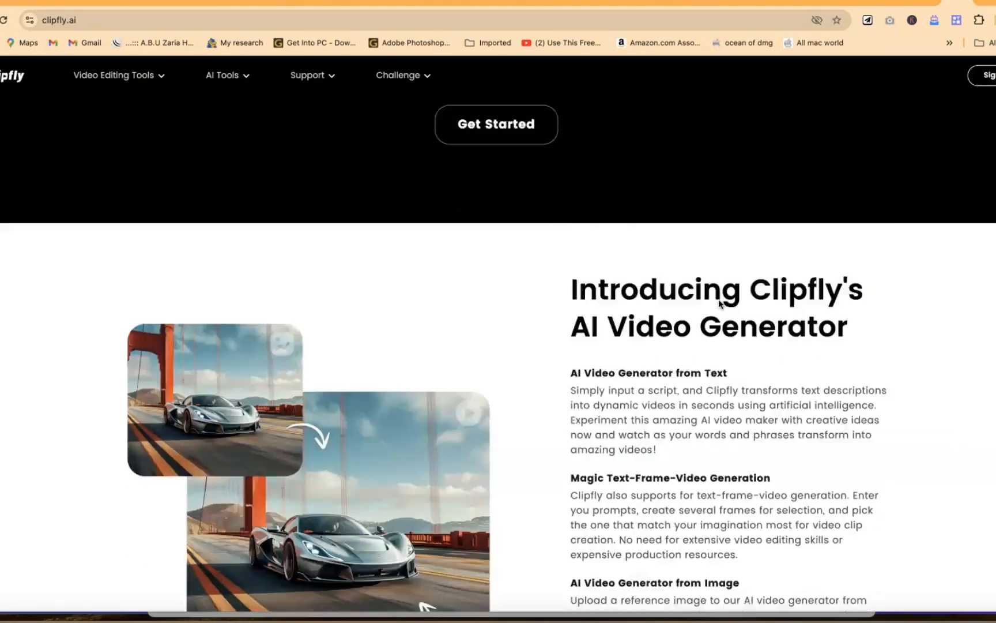
{"action": "scroll", "coordinate": [718, 299], "scroll_direction": "up", "scroll_amount": 20}
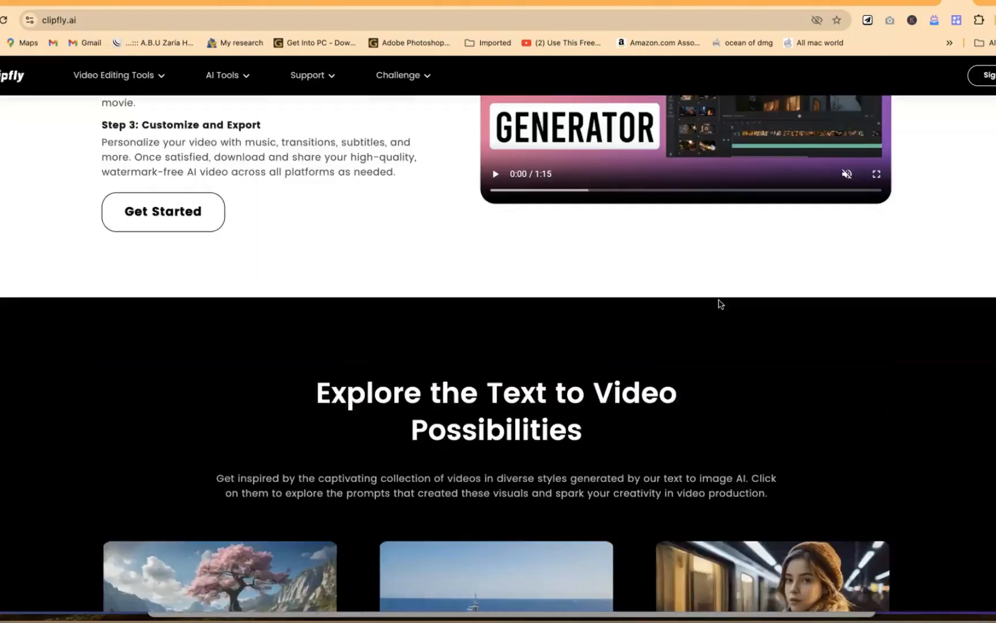
{"action": "scroll", "coordinate": [718, 298], "scroll_direction": "up", "scroll_amount": 6}
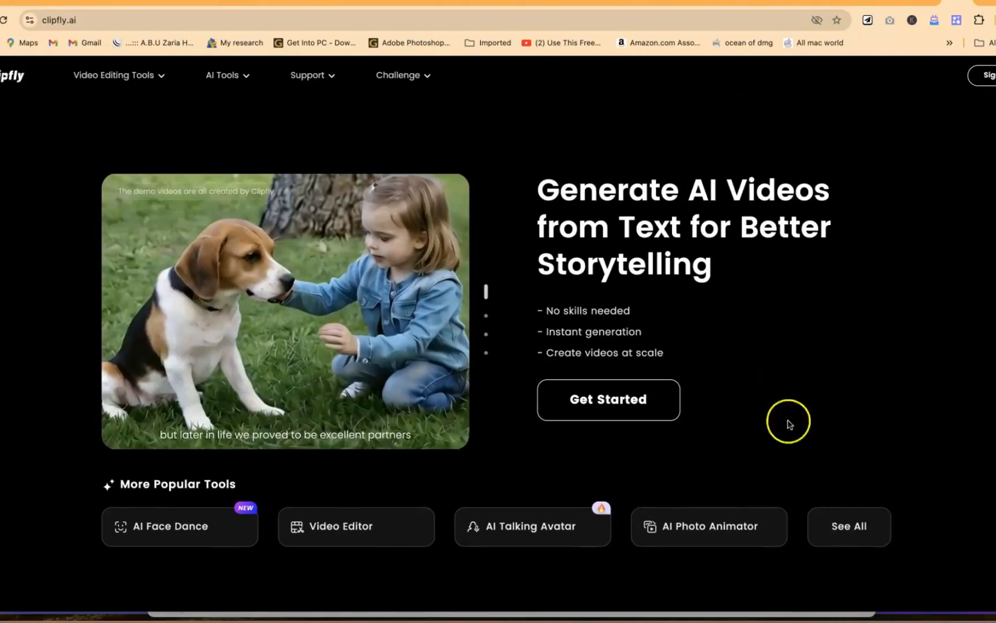
Step: Open the complete overview of AI video tools and review the available tool cards
{"action": "left_click", "coordinate": [868, 529]}
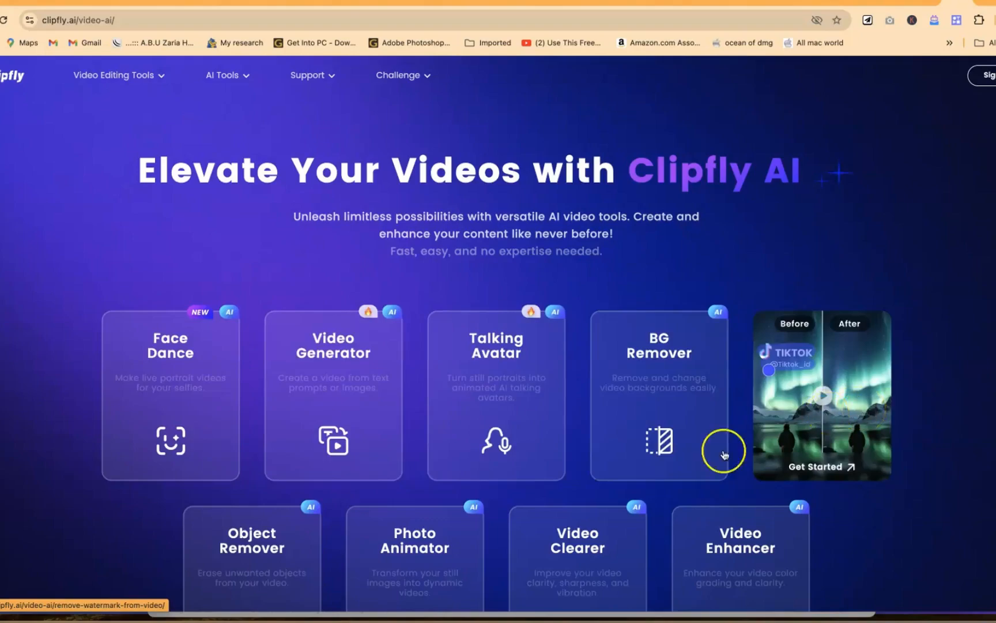
{"action": "scroll", "coordinate": [415, 548], "scroll_direction": "down", "scroll_amount": 3}
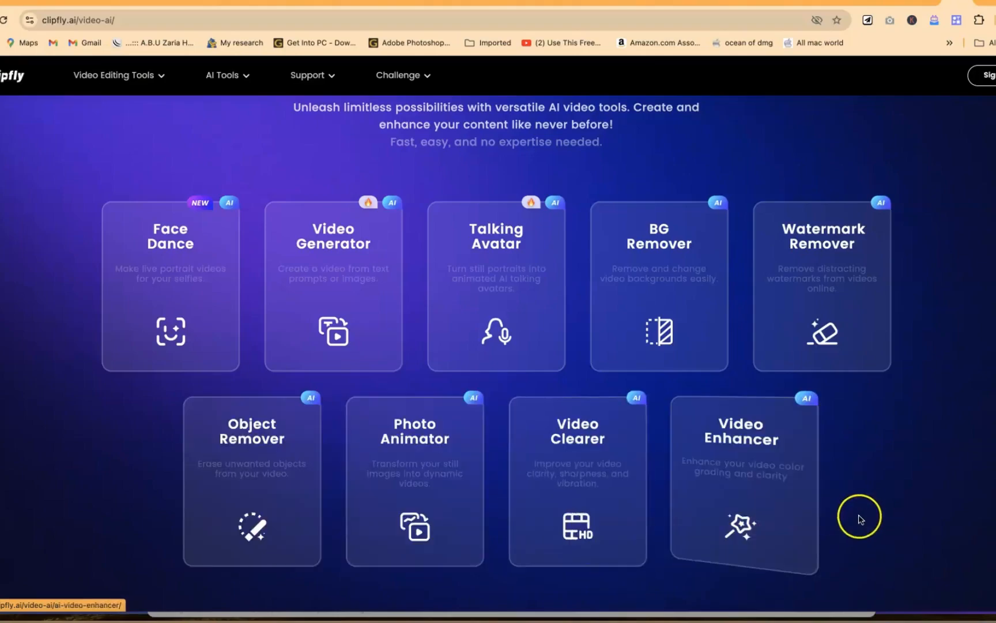
{"action": "scroll", "coordinate": [859, 486], "scroll_direction": "down", "scroll_amount": 3}
{"action": "scroll", "coordinate": [858, 488], "scroll_direction": "up", "scroll_amount": 4}
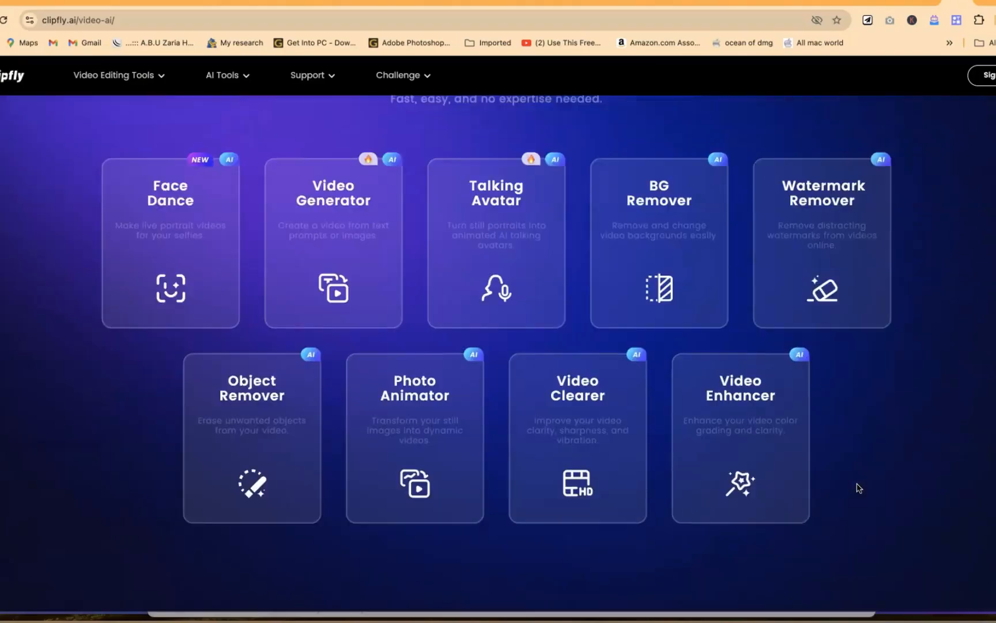
{"action": "scroll", "coordinate": [859, 488], "scroll_direction": "up", "scroll_amount": 1}
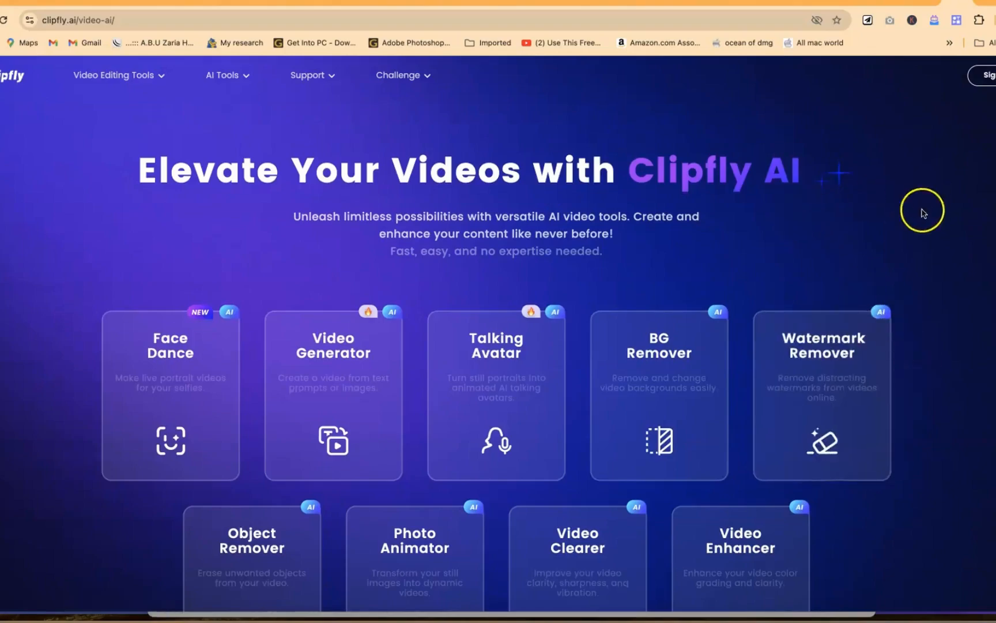
Step: Sign in to Clipfly with the Google account
{"action": "left_click", "coordinate": [976, 75]}
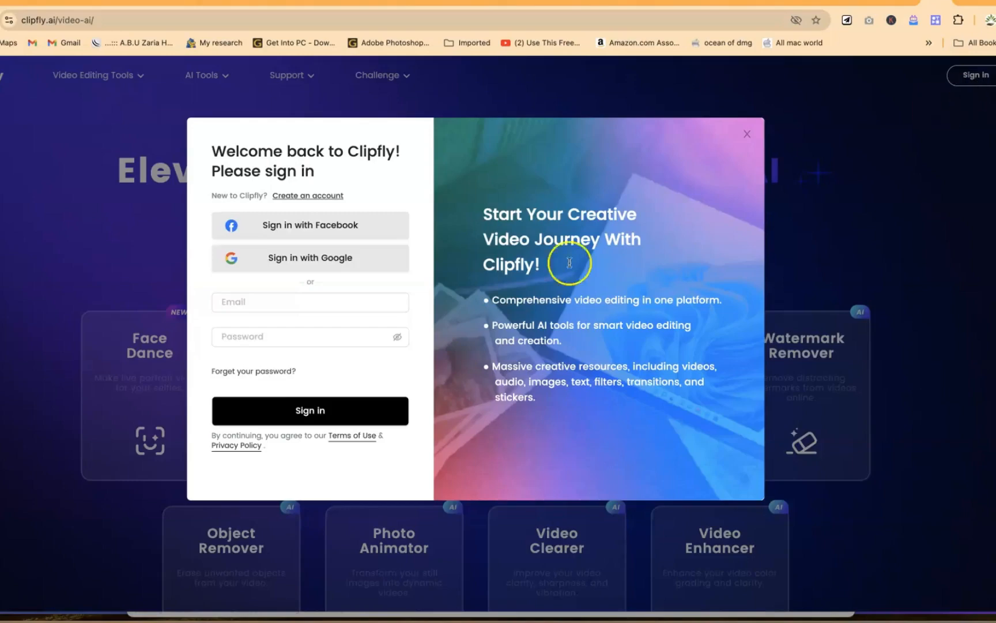
{"action": "left_click", "coordinate": [340, 338]}
{"action": "left_click", "coordinate": [341, 318]}
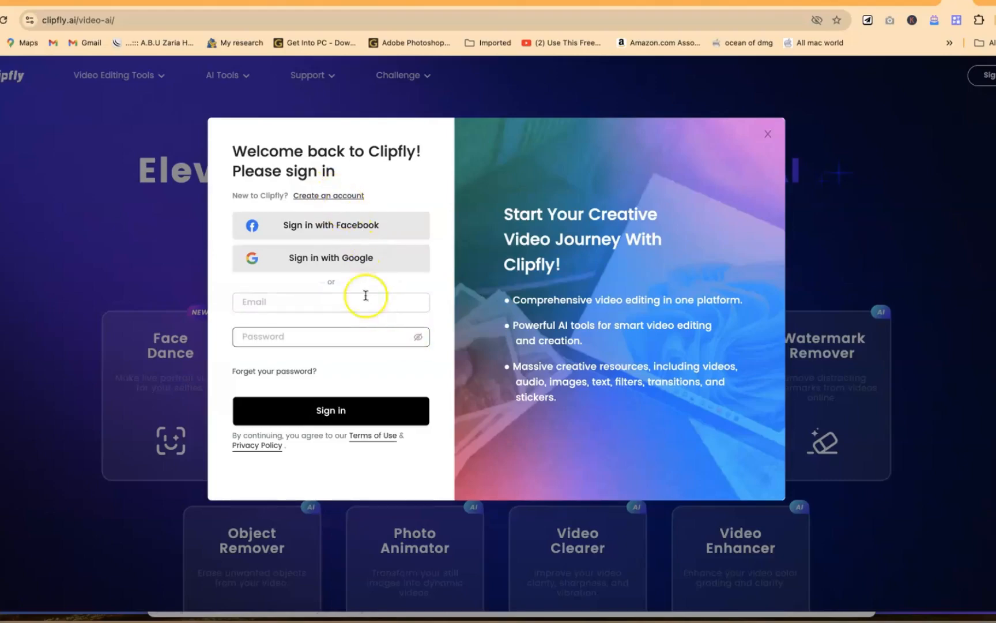
{"action": "left_click", "coordinate": [344, 270]}
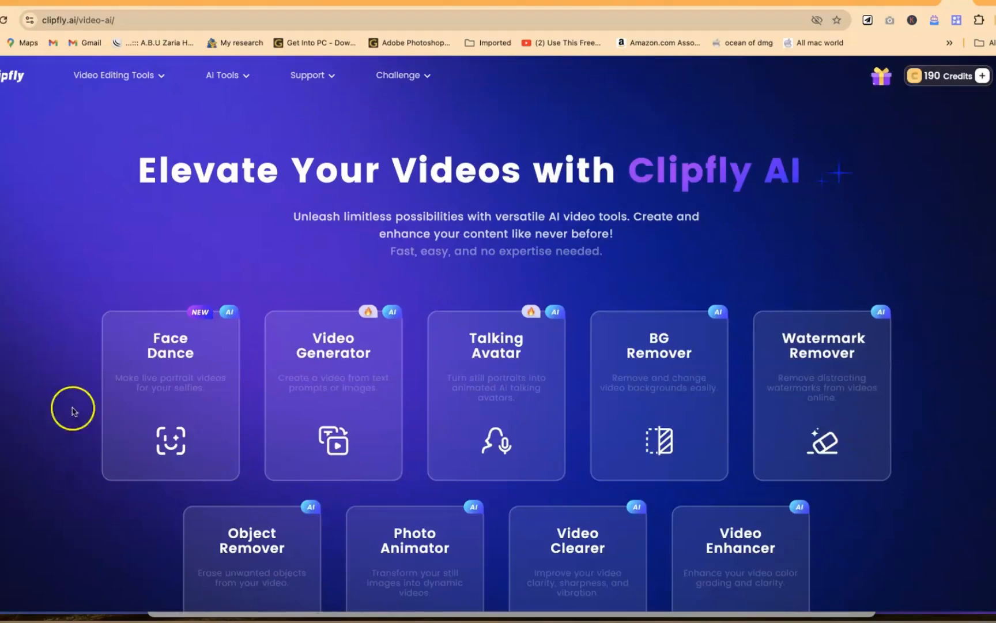
Step: Open the Face Dance tool and upload pexels-nappy-1068209.jpg from the Downloads folder
{"action": "mouse_move", "coordinate": [149, 462]}
{"action": "left_click", "coordinate": [187, 394]}
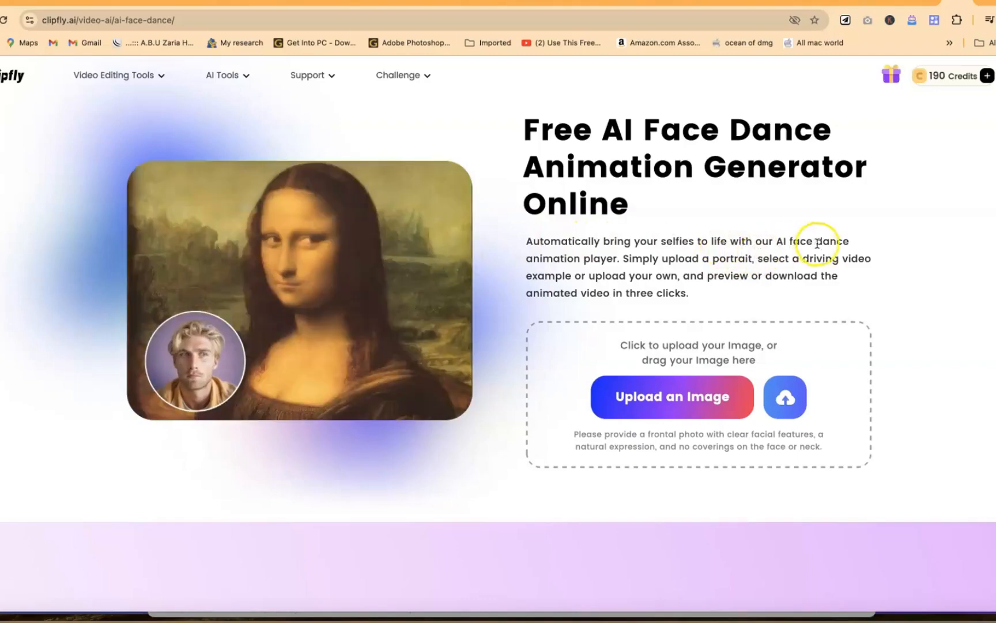
{"action": "left_click", "coordinate": [647, 410]}
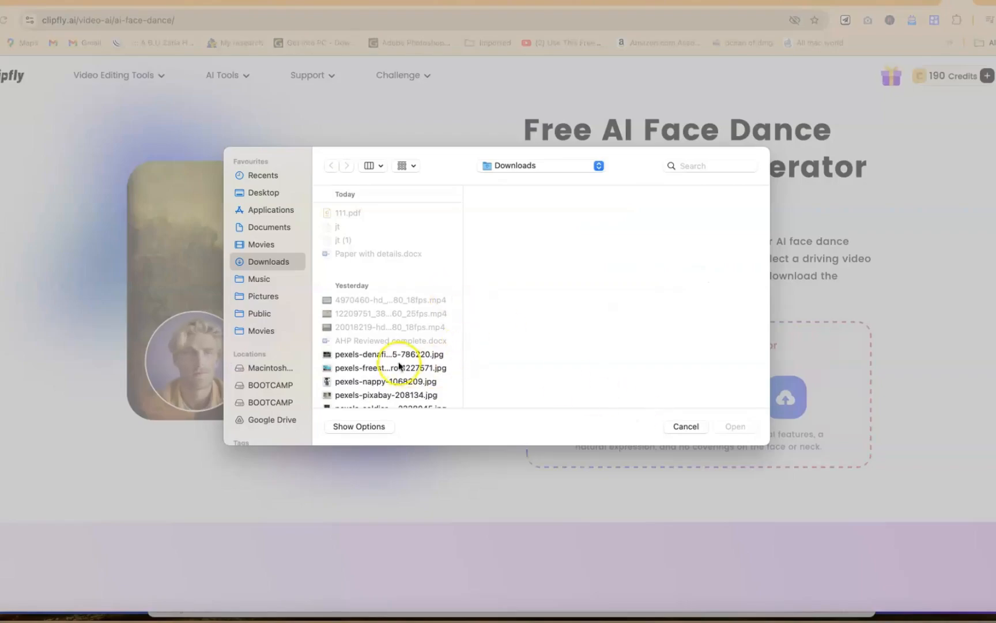
{"action": "left_click", "coordinate": [397, 357]}
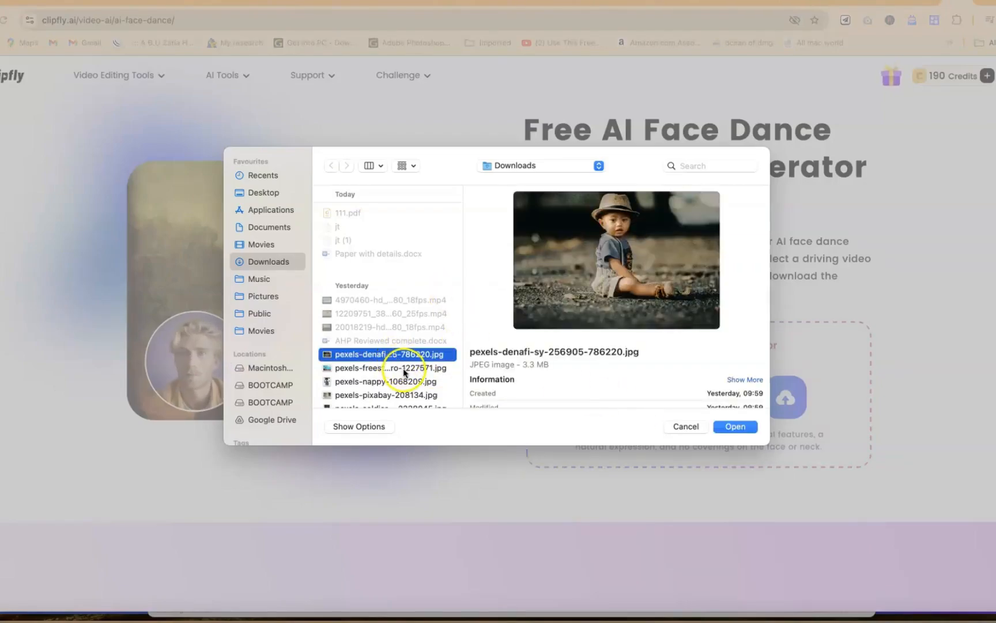
{"action": "left_click", "coordinate": [405, 369]}
{"action": "left_click", "coordinate": [407, 380]}
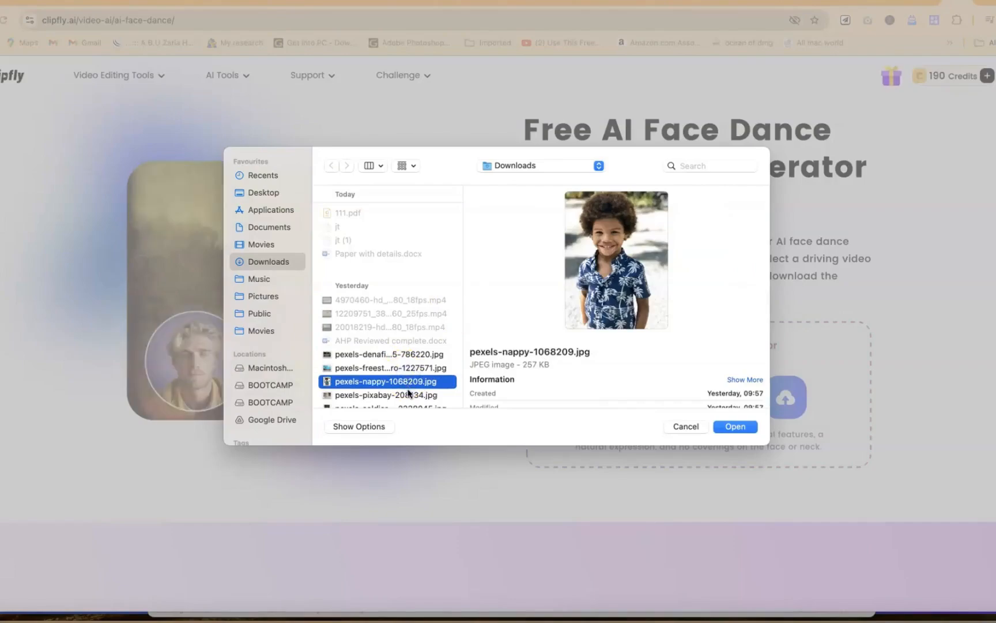
{"action": "left_click", "coordinate": [736, 427]}
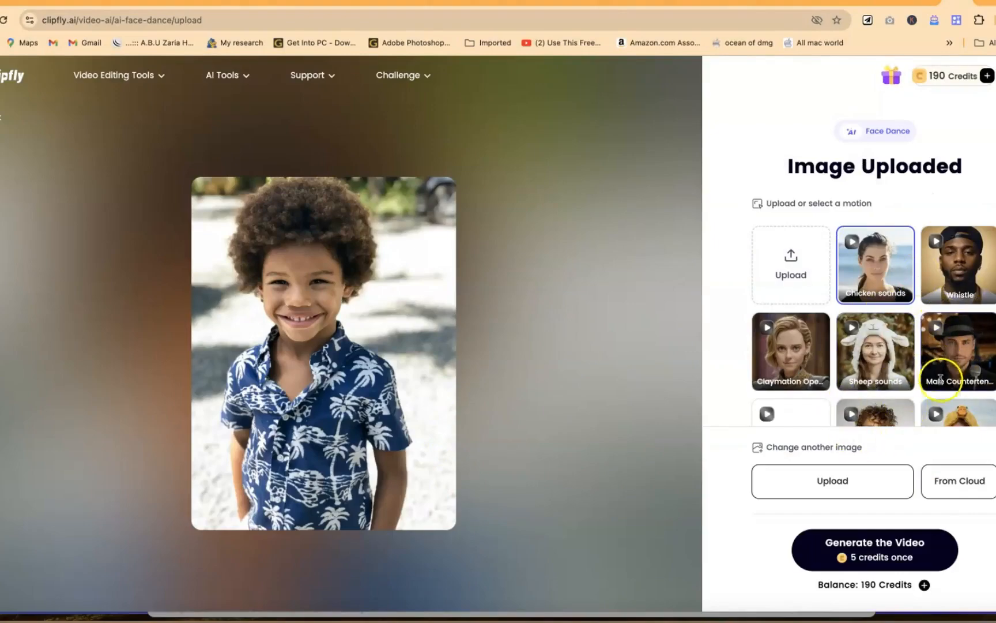
Step: Browse the motion templates and preview the Chicken sounds and Whistle motions
{"action": "scroll", "coordinate": [946, 380], "scroll_direction": "down", "scroll_amount": 3}
{"action": "scroll", "coordinate": [946, 381], "scroll_direction": "up", "scroll_amount": 3}
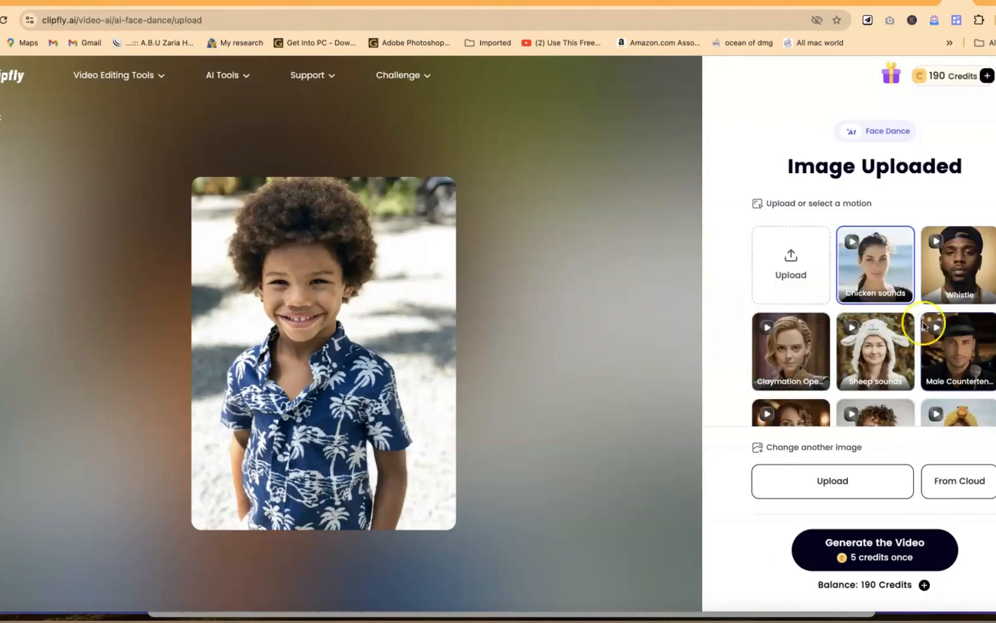
{"action": "left_click", "coordinate": [852, 242]}
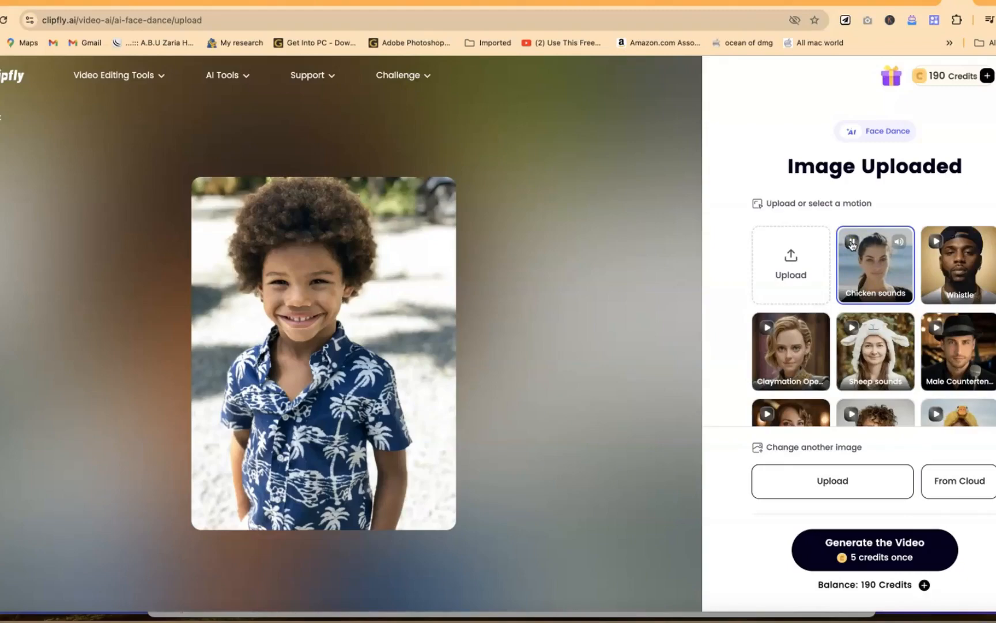
{"action": "left_click", "coordinate": [936, 241]}
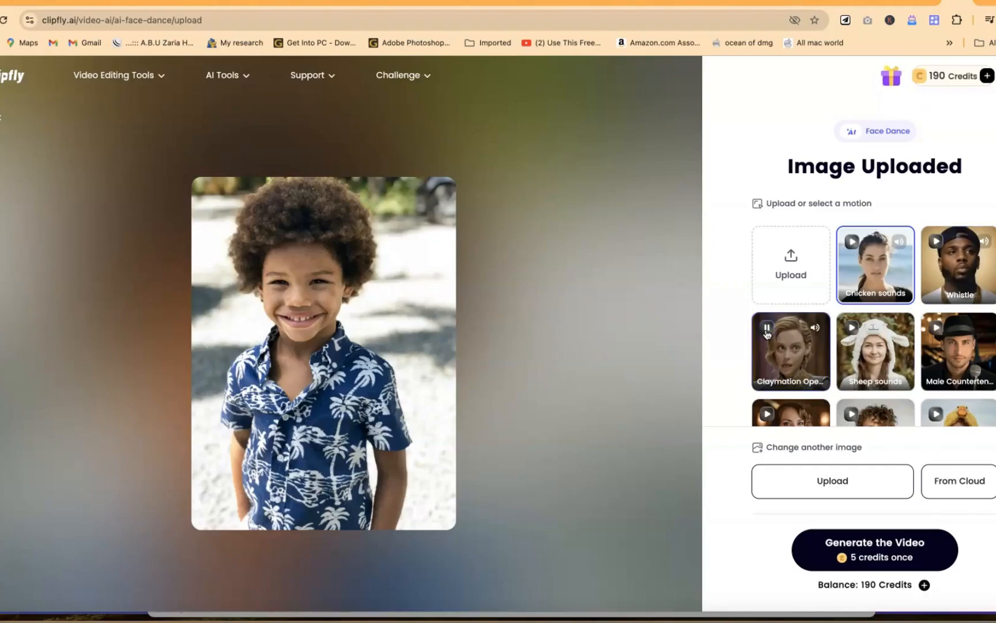
Step: Generate the Face Dance video with the Claymation motion and play the result
{"action": "left_click", "coordinate": [793, 371]}
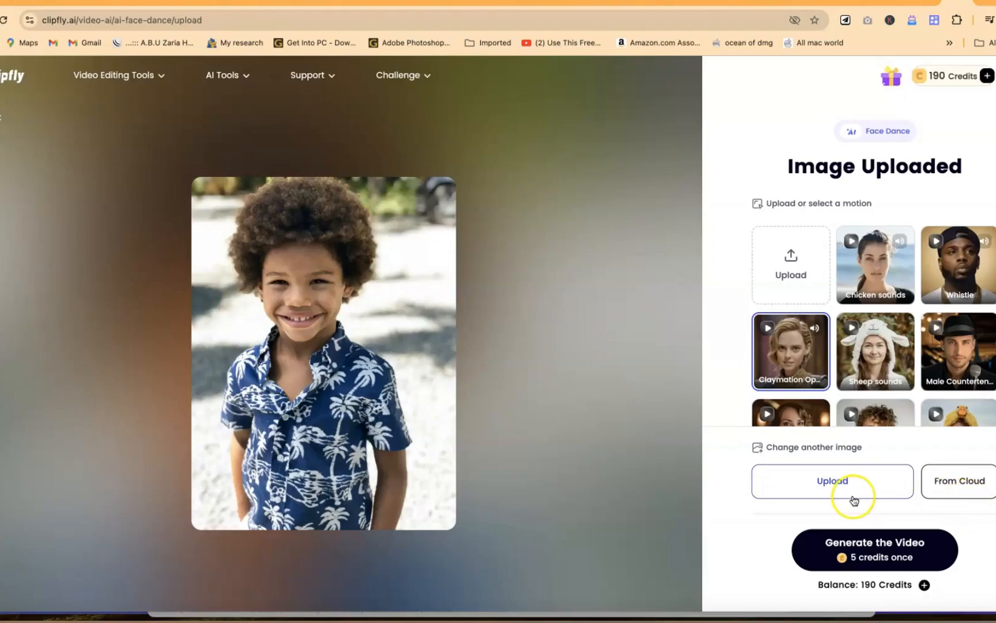
{"action": "left_click", "coordinate": [885, 567]}
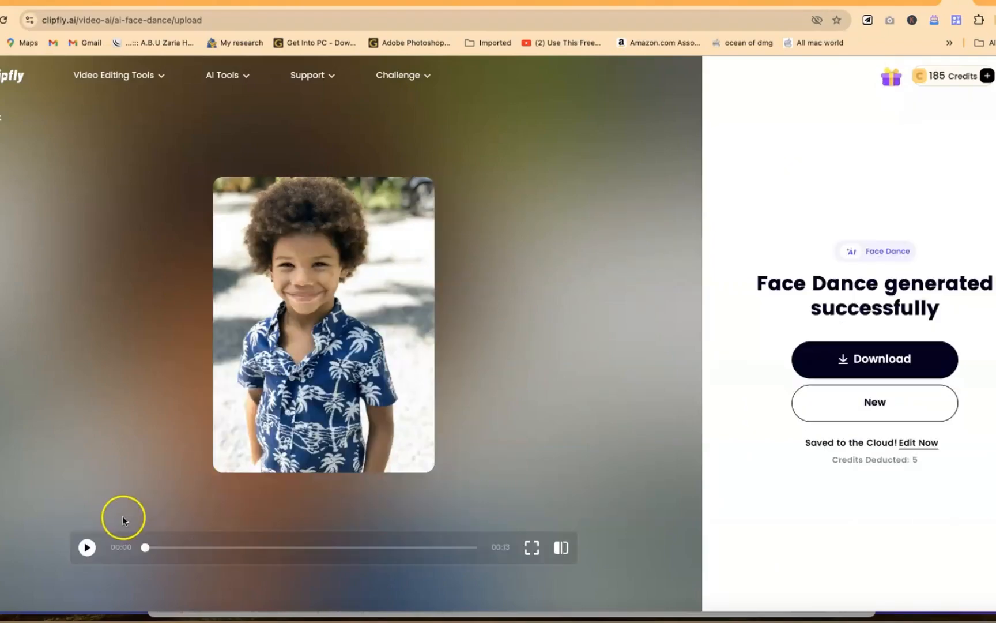
{"action": "left_click", "coordinate": [87, 547]}
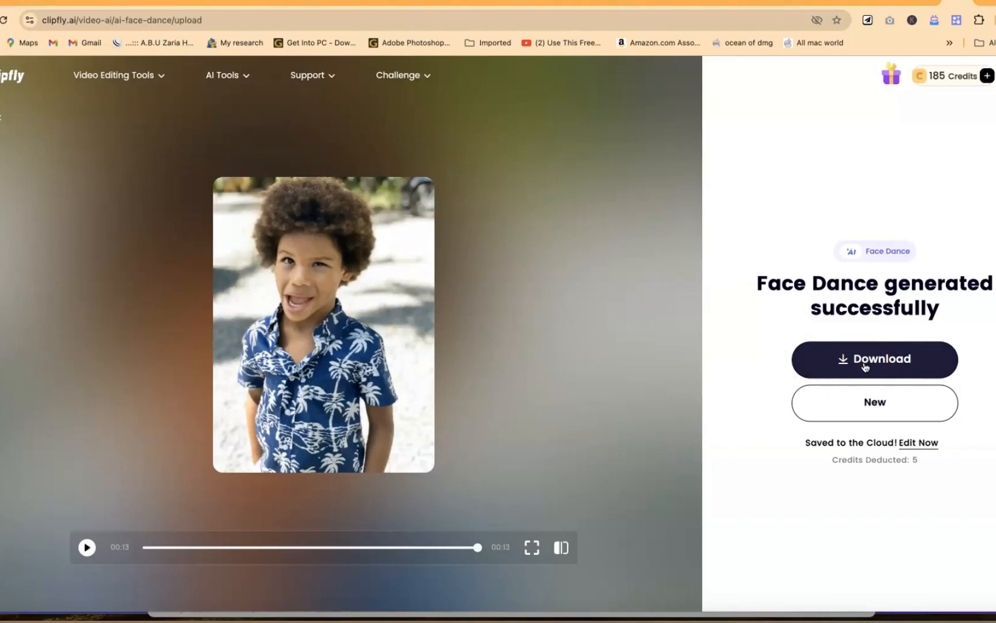
Step: Return to the AI tools overview and start the Video Generator in Text to Video mode
{"action": "left_click", "coordinate": [872, 415]}
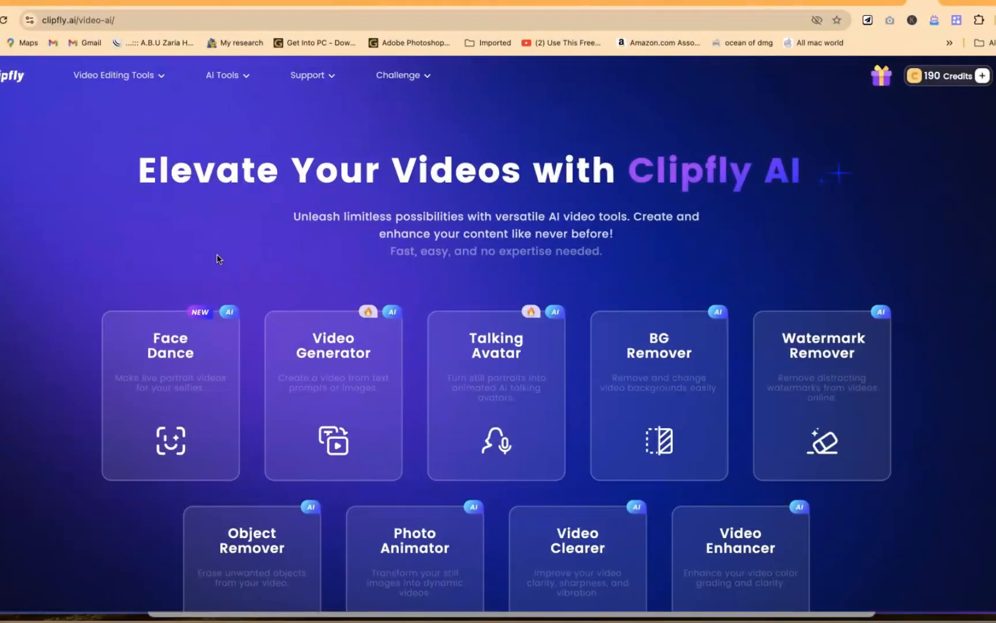
{"action": "left_click", "coordinate": [343, 395]}
{"action": "left_click", "coordinate": [318, 362]}
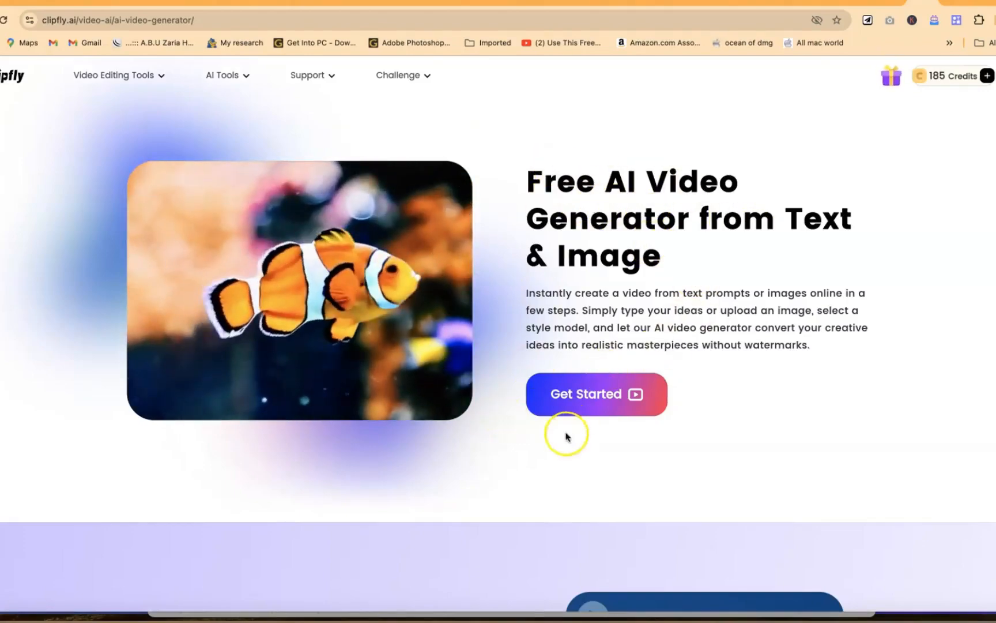
{"action": "left_click", "coordinate": [575, 386]}
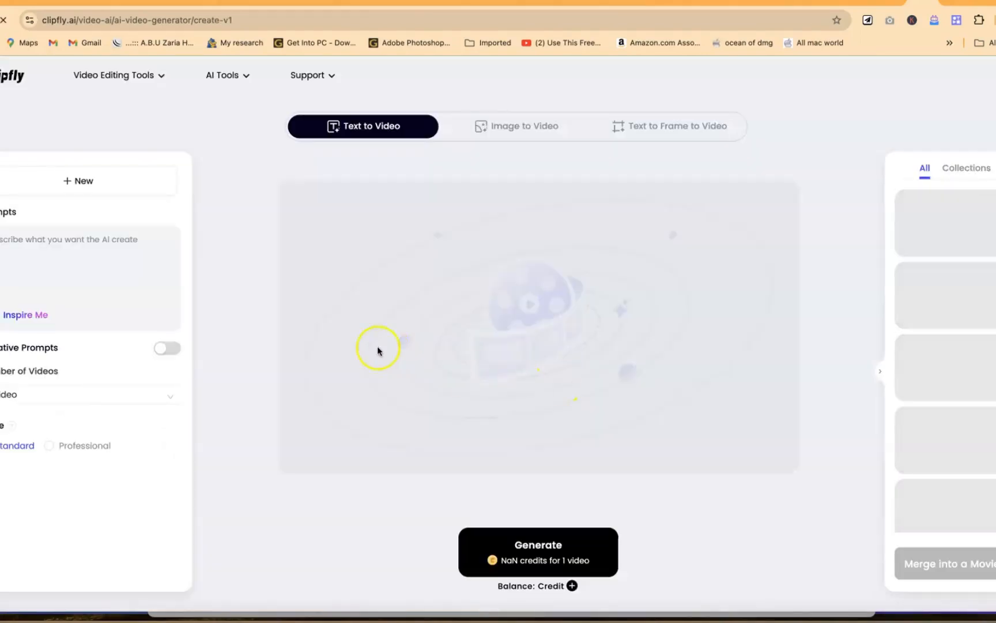
Step: Generate 1 video from the prompt "Create the video of a cat drinking coffee in a bar wearing a helmet"
{"action": "left_click", "coordinate": [32, 241]}
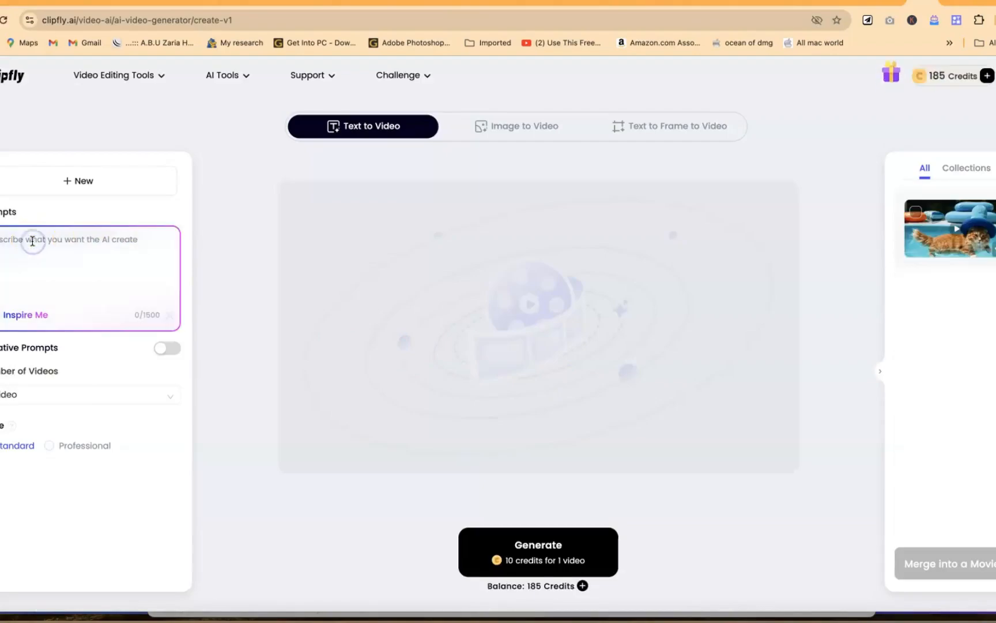
{"action": "type", "text": "Create the video of a cat drinking coffee in a bar wearing a helmet"}
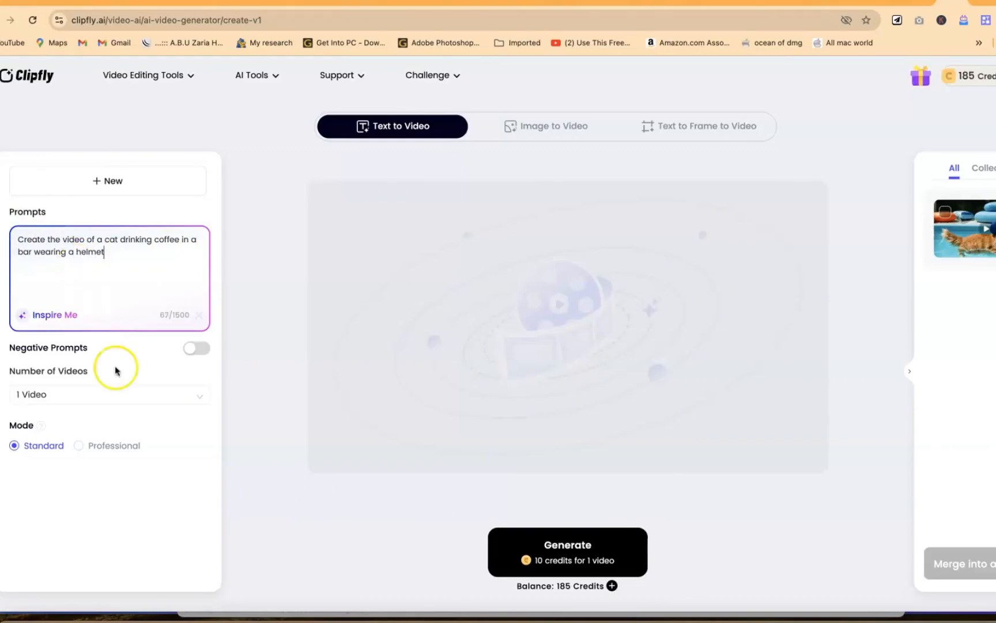
{"action": "left_click", "coordinate": [80, 394]}
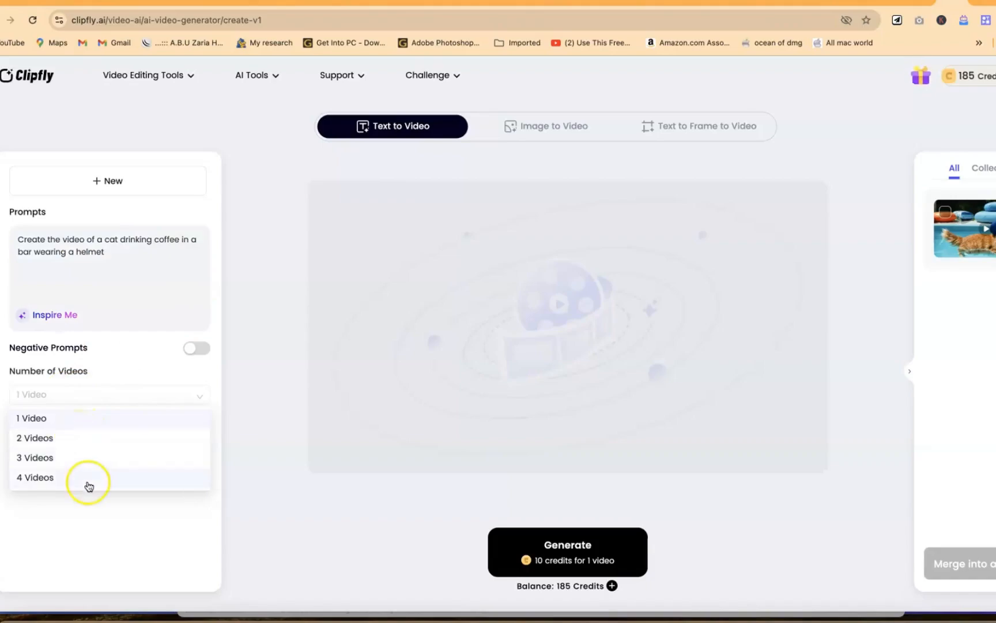
{"action": "left_click", "coordinate": [91, 421]}
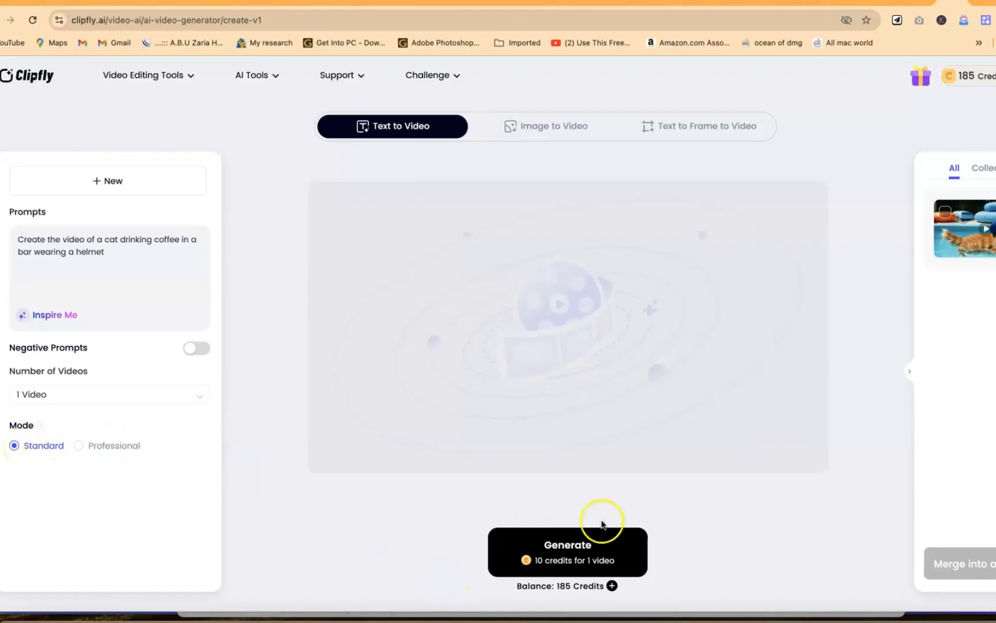
{"action": "left_click", "coordinate": [583, 549]}
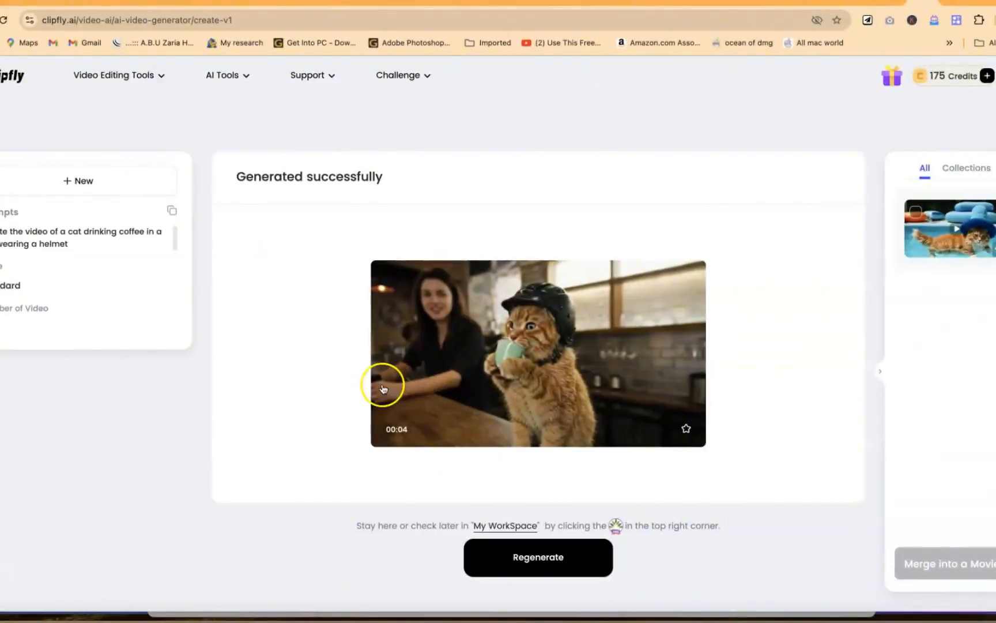
Step: Open the generated cat video in the preview window and play it
{"action": "left_click", "coordinate": [468, 379]}
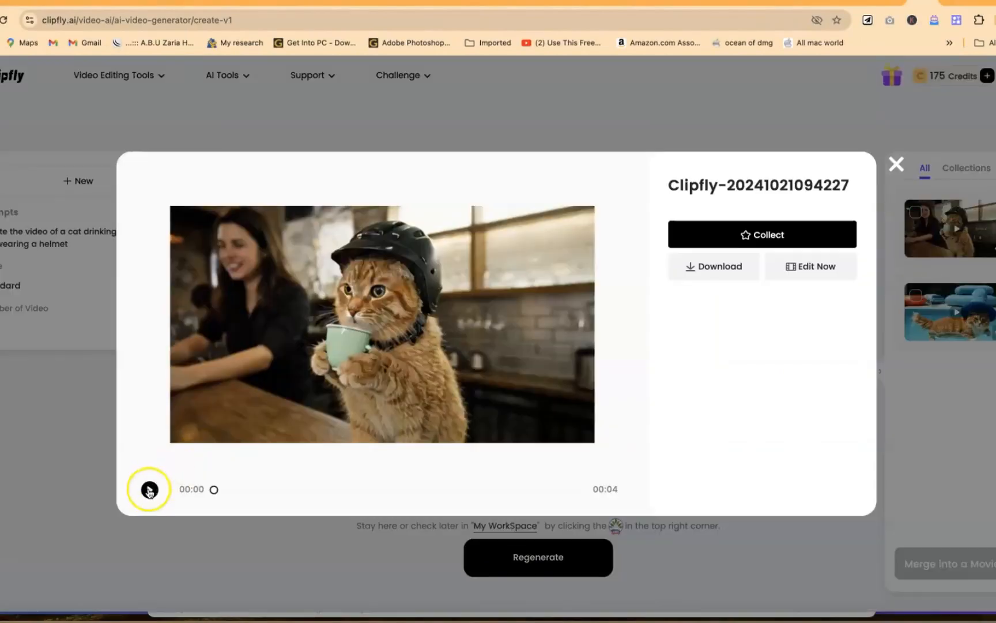
{"action": "left_click", "coordinate": [149, 490]}
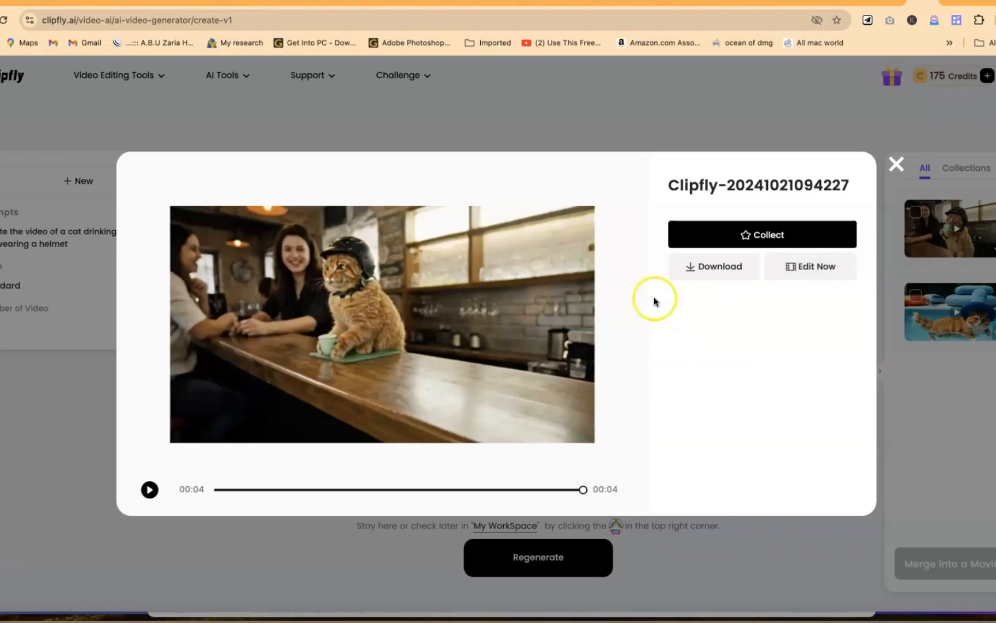
Step: From the AI tools overview, open the Talking Avatar tool and upload the photo pexels-denafi-sy-256905-786220.jpg
{"action": "left_click", "coordinate": [712, 269]}
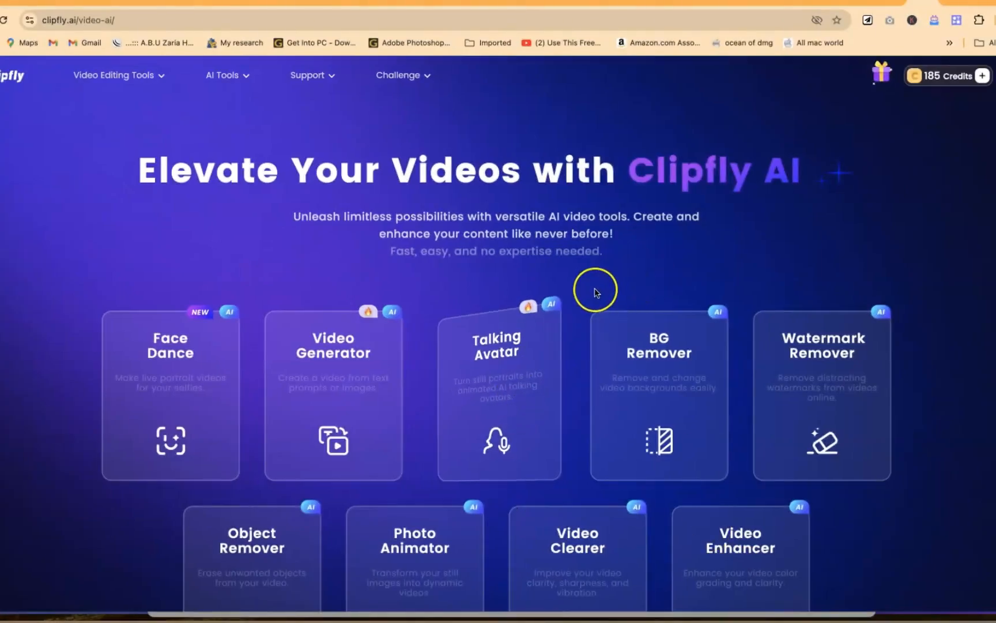
{"action": "left_click", "coordinate": [530, 381]}
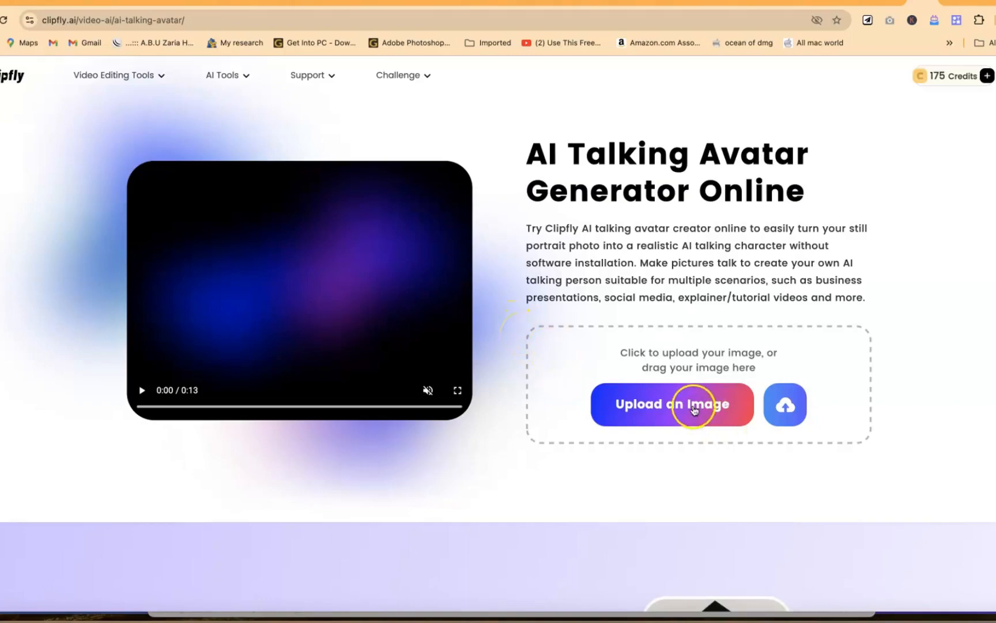
{"action": "left_click", "coordinate": [694, 410]}
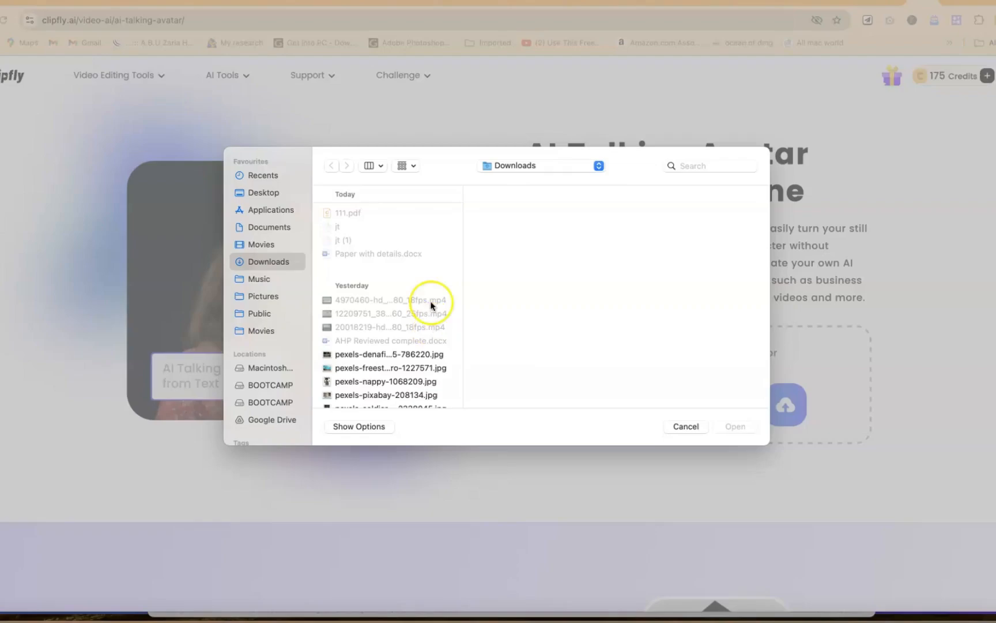
{"action": "left_click", "coordinate": [413, 354]}
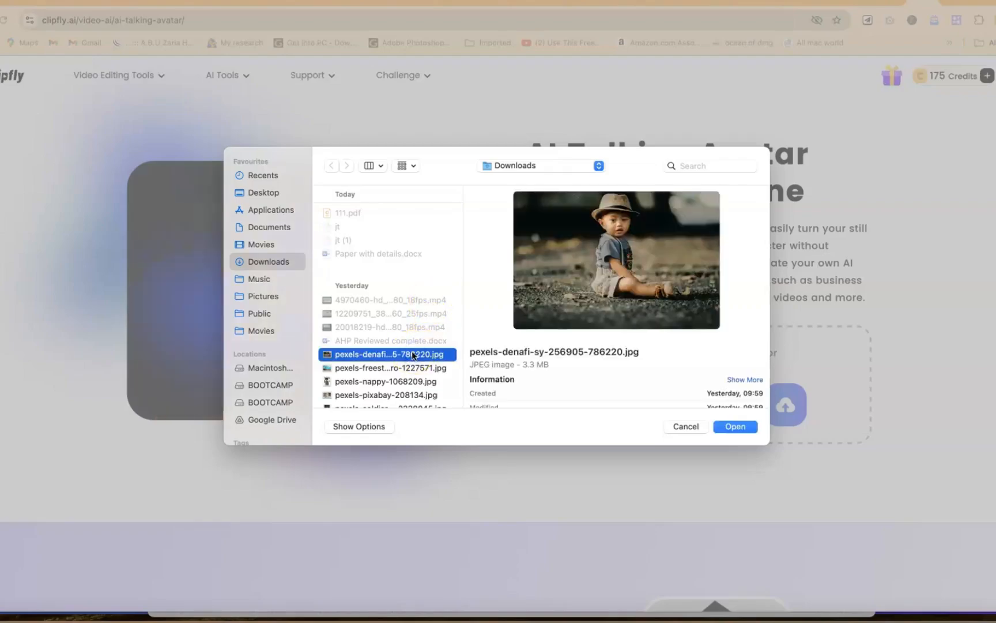
{"action": "left_click", "coordinate": [741, 428]}
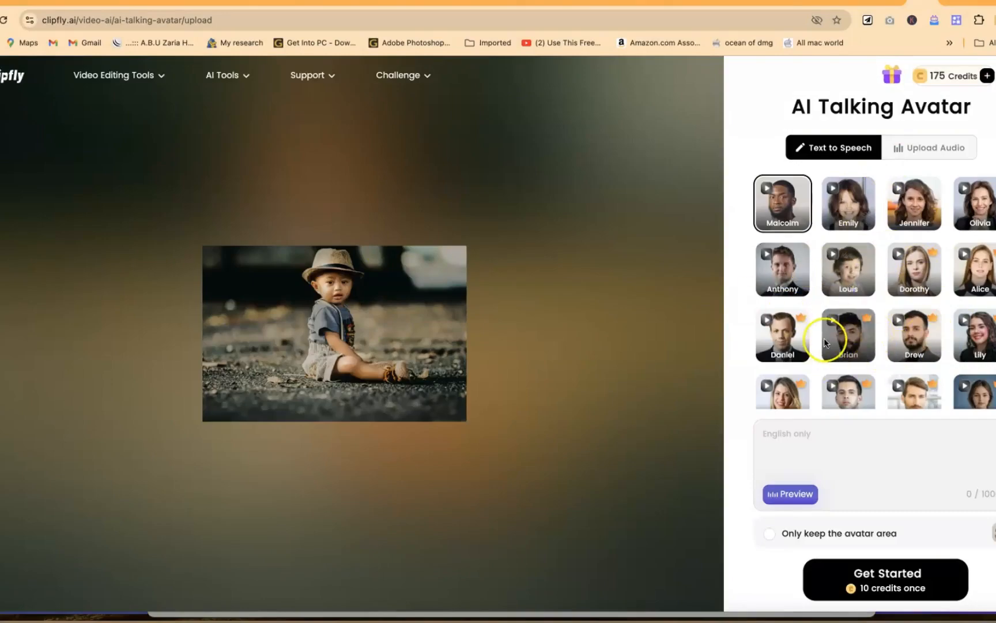
Step: Listen to the sample voices of Anthony, Emily, Jennifer and Louis for the talking avatar
{"action": "left_click", "coordinate": [769, 255]}
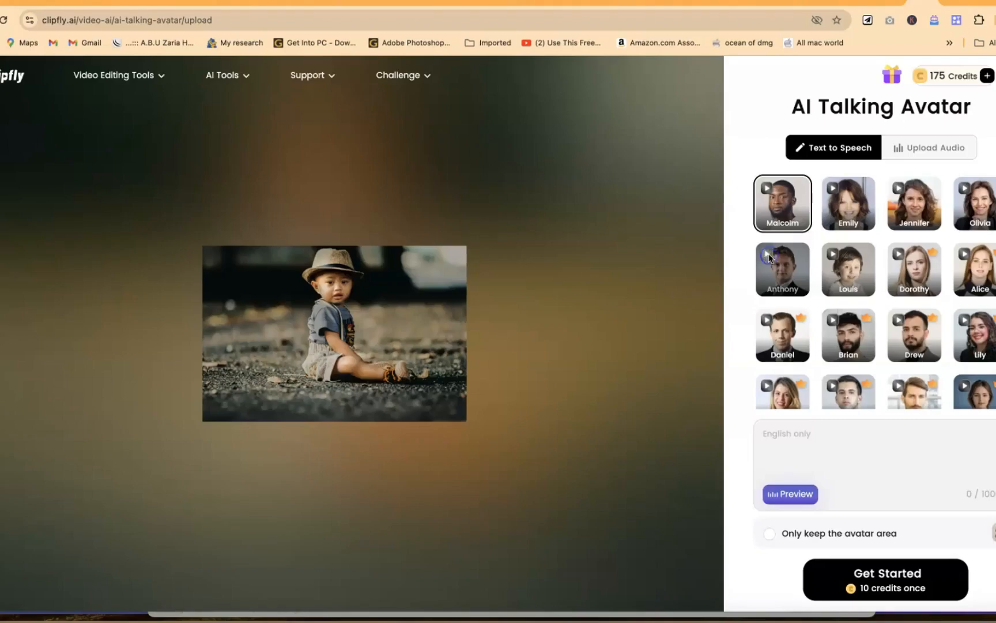
{"action": "left_click", "coordinate": [837, 194]}
{"action": "key", "text": "XF86AudioRaiseVolume"}
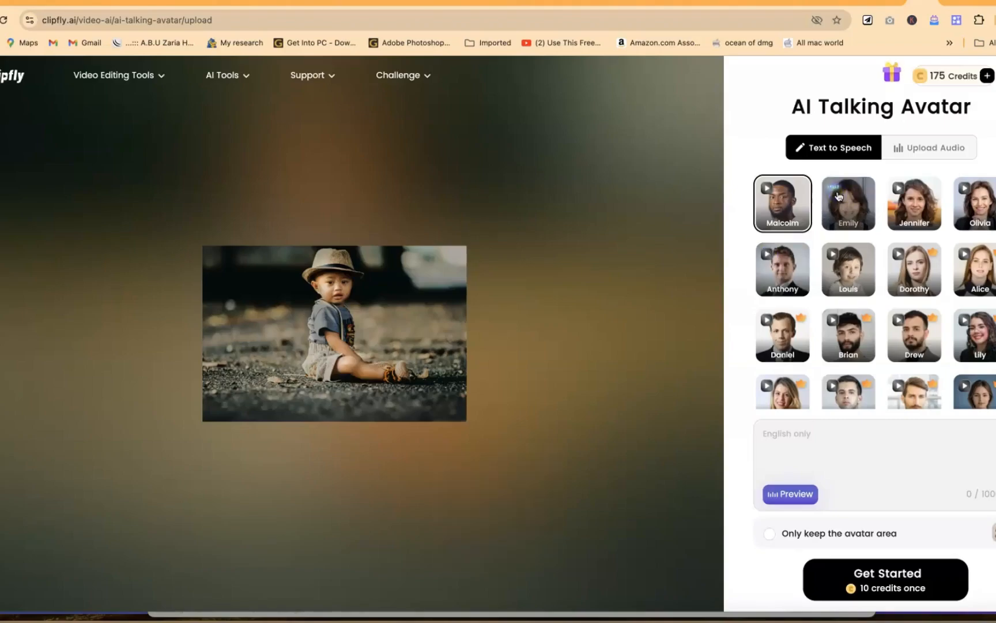
{"action": "left_click", "coordinate": [903, 199]}
{"action": "left_click", "coordinate": [899, 188]}
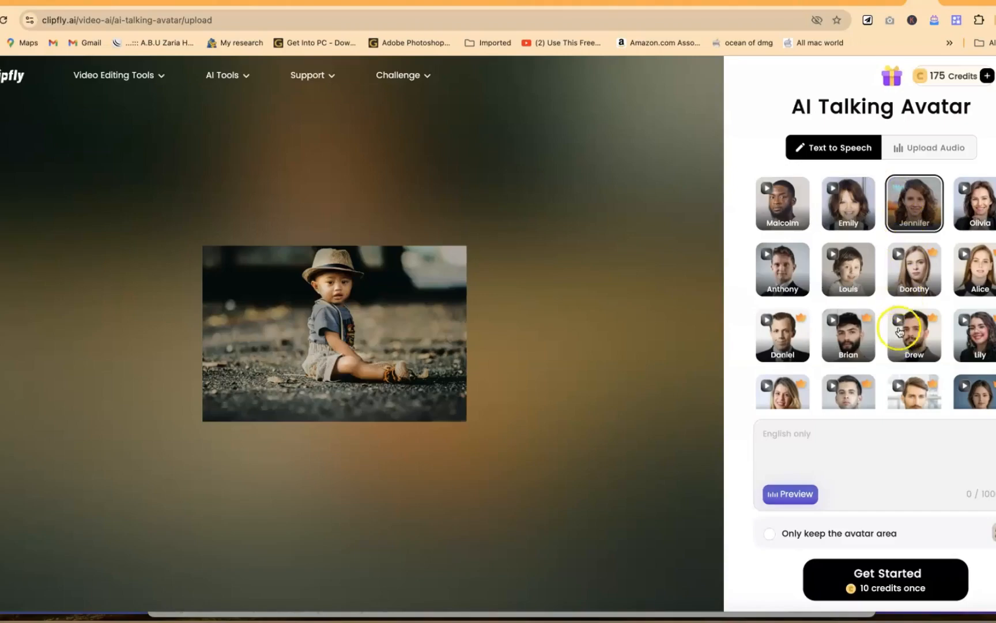
{"action": "left_click", "coordinate": [838, 263]}
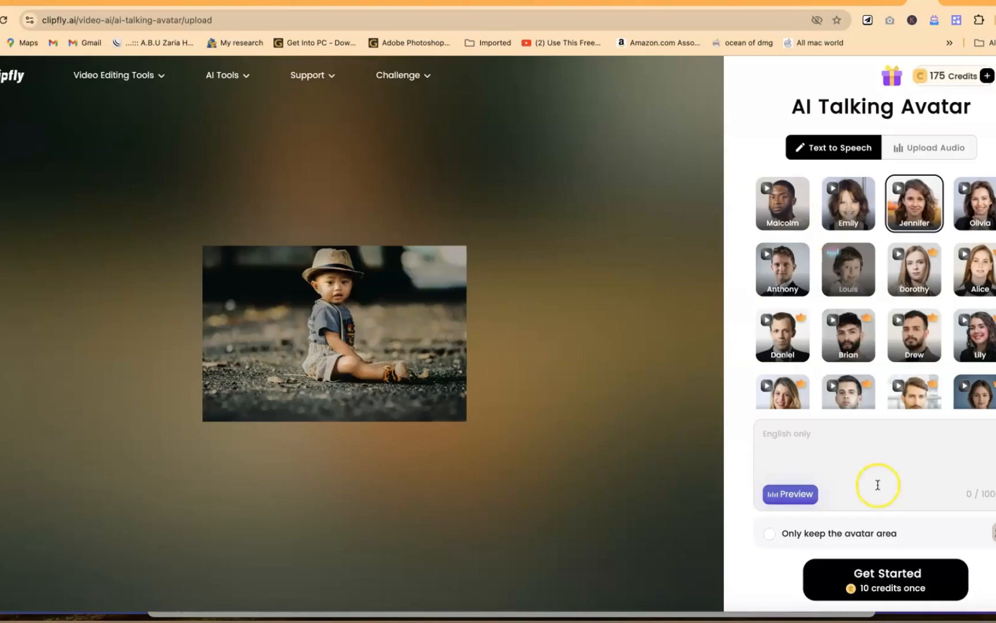
Step: Generate the talking avatar with the speech text "Hello and welcome to my channel" and the Louis voice
{"action": "left_click", "coordinate": [857, 457]}
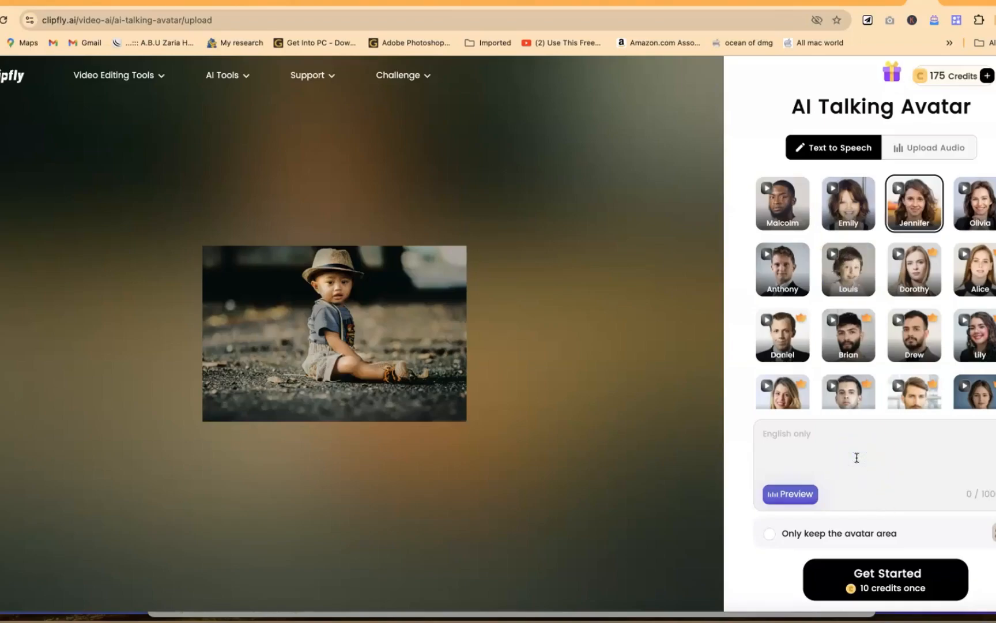
{"action": "type", "text": "Hello and welcome to my channel"}
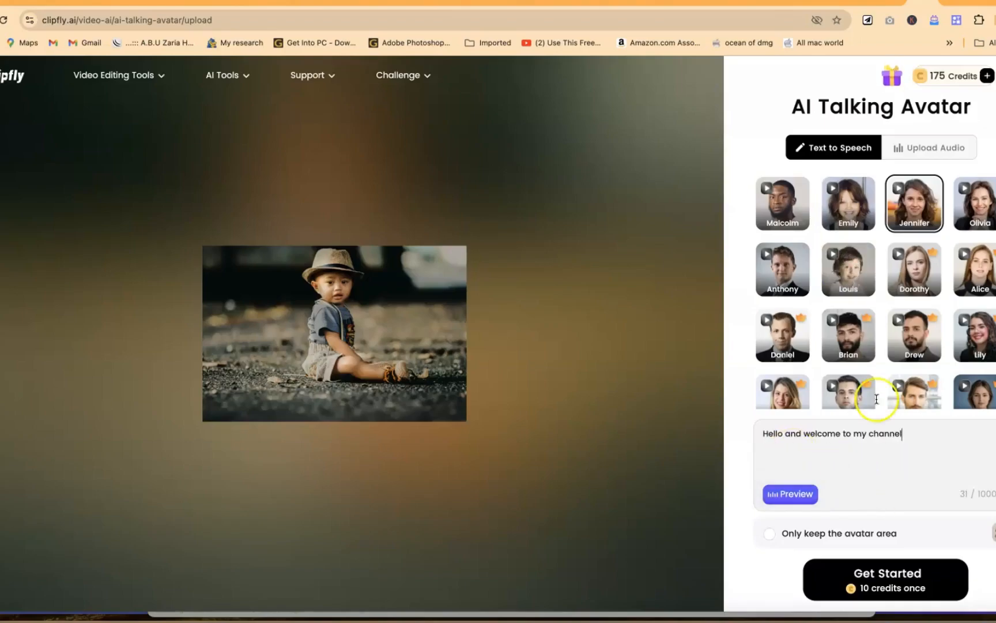
{"action": "left_click", "coordinate": [856, 287]}
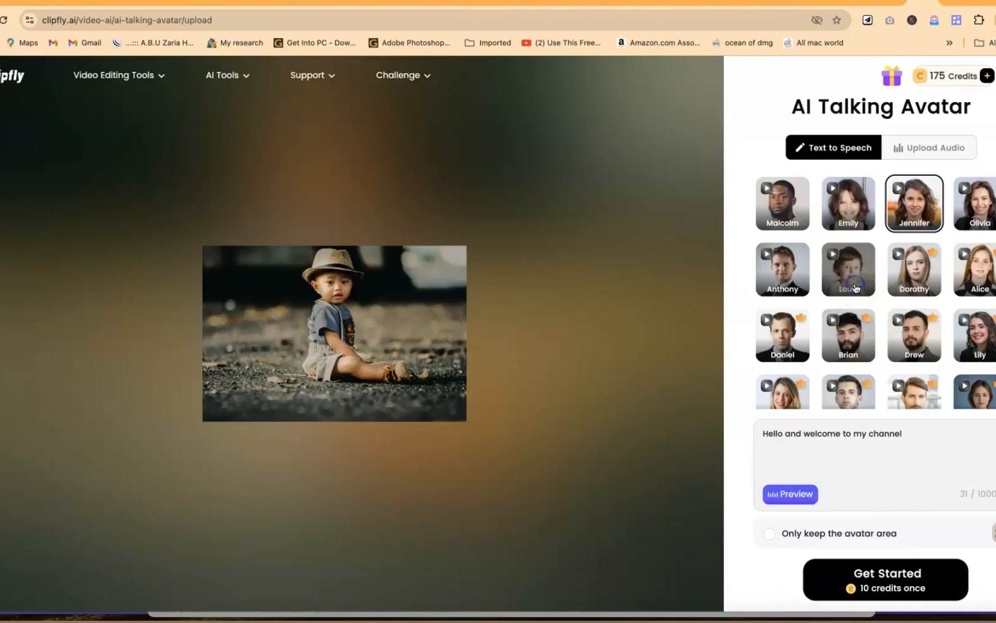
{"action": "left_click", "coordinate": [892, 576]}
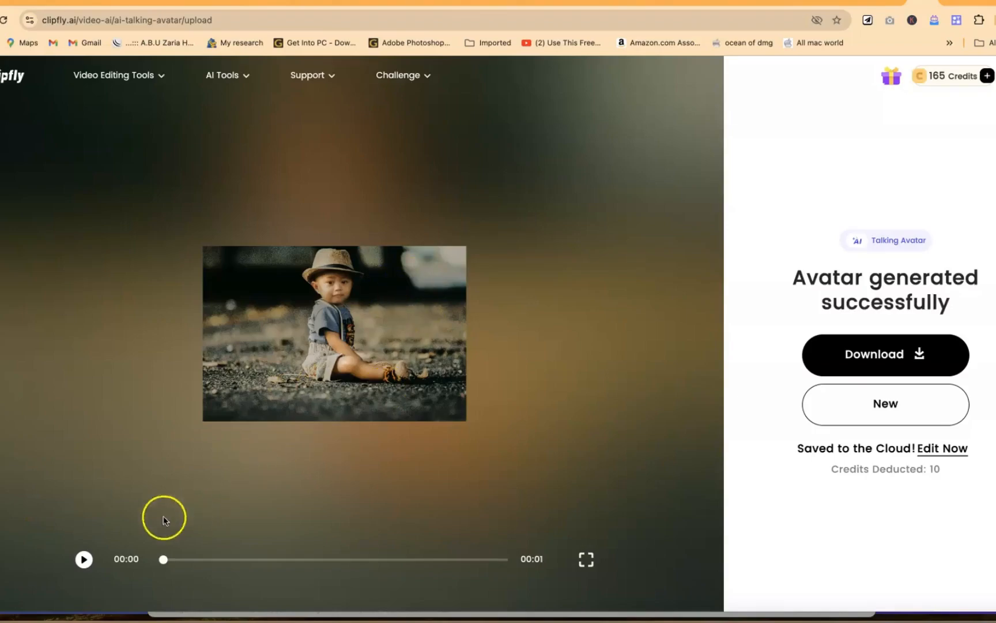
Step: Play the generated talking avatar and watch its downloaded copy full screen in the video player
{"action": "left_click", "coordinate": [84, 559]}
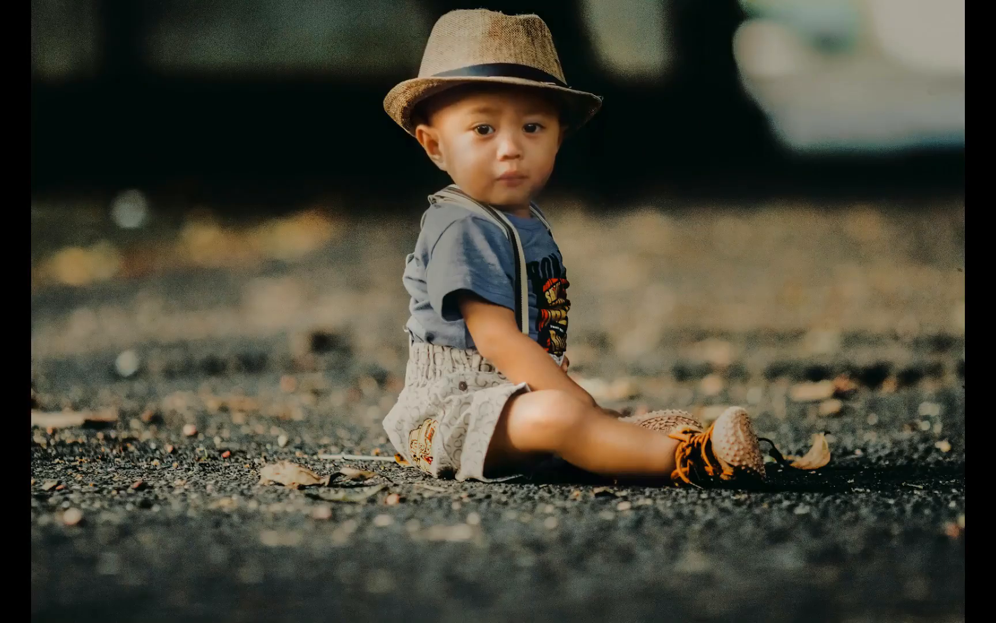
{"action": "key", "text": "Escape"}
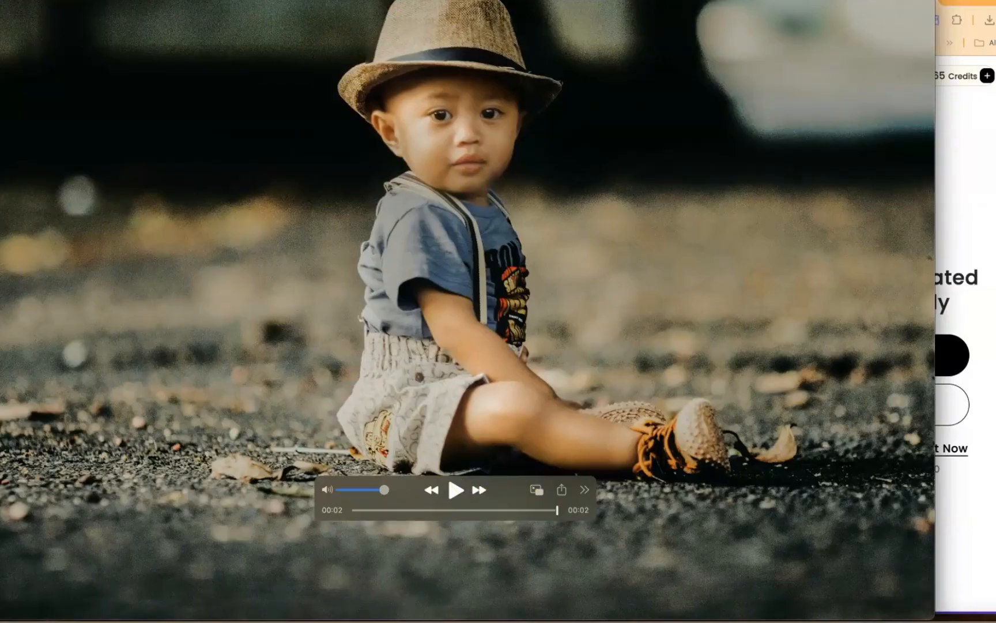
{"action": "left_click", "coordinate": [2, 2]}
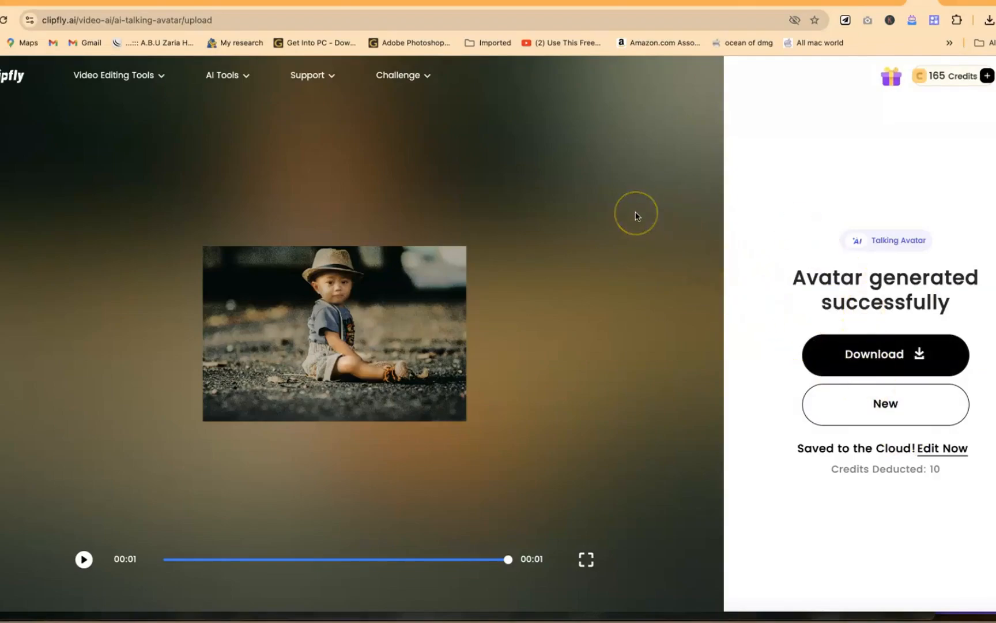
Step: Return to the AI tools overview, open the BG Remover and upload the video of two dancing children
{"action": "left_click", "coordinate": [222, 100]}
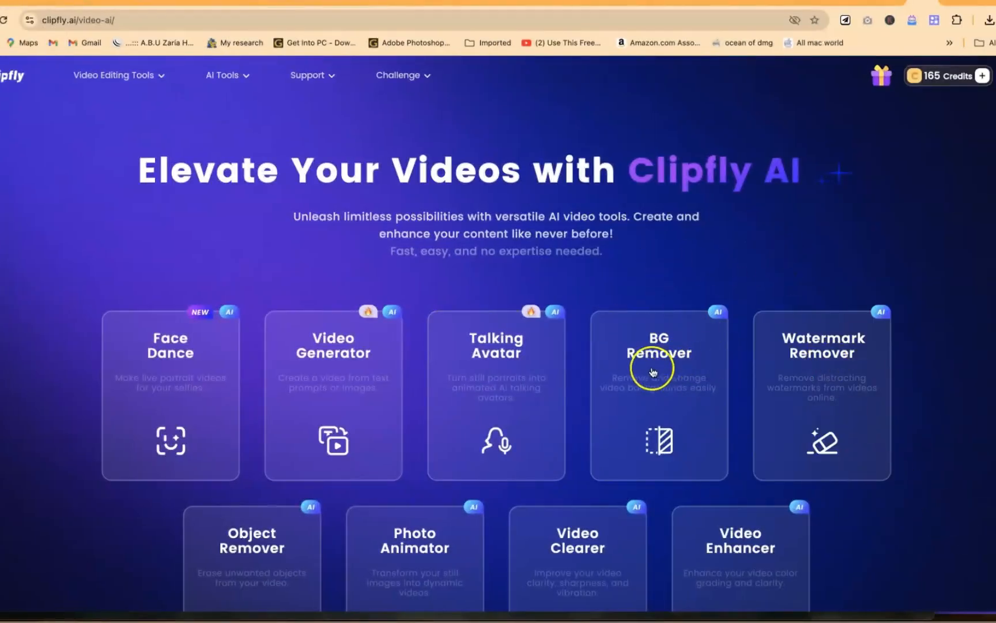
{"action": "mouse_move", "coordinate": [661, 427]}
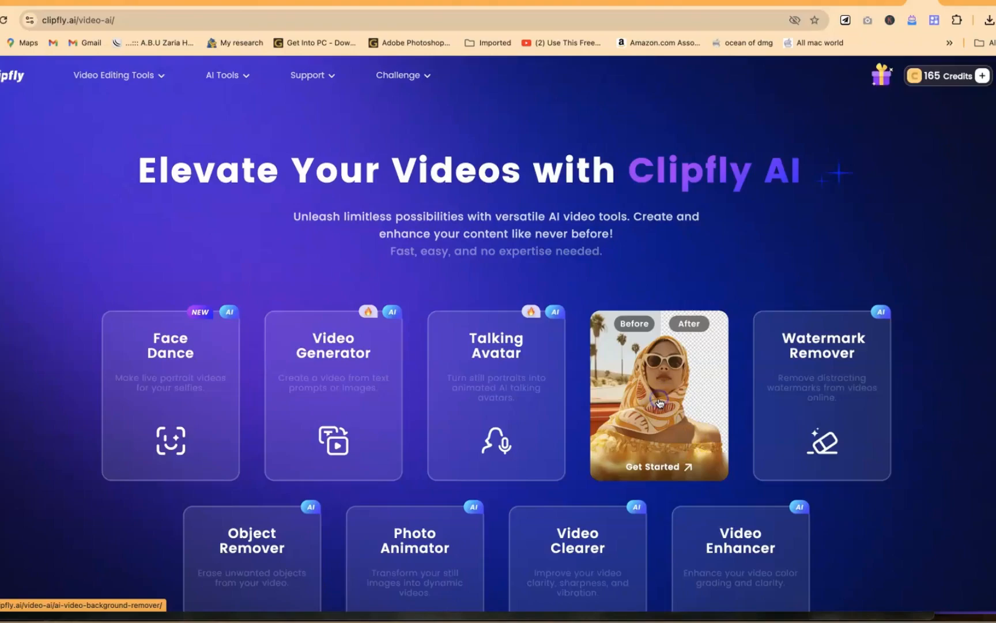
{"action": "left_click", "coordinate": [594, 327]}
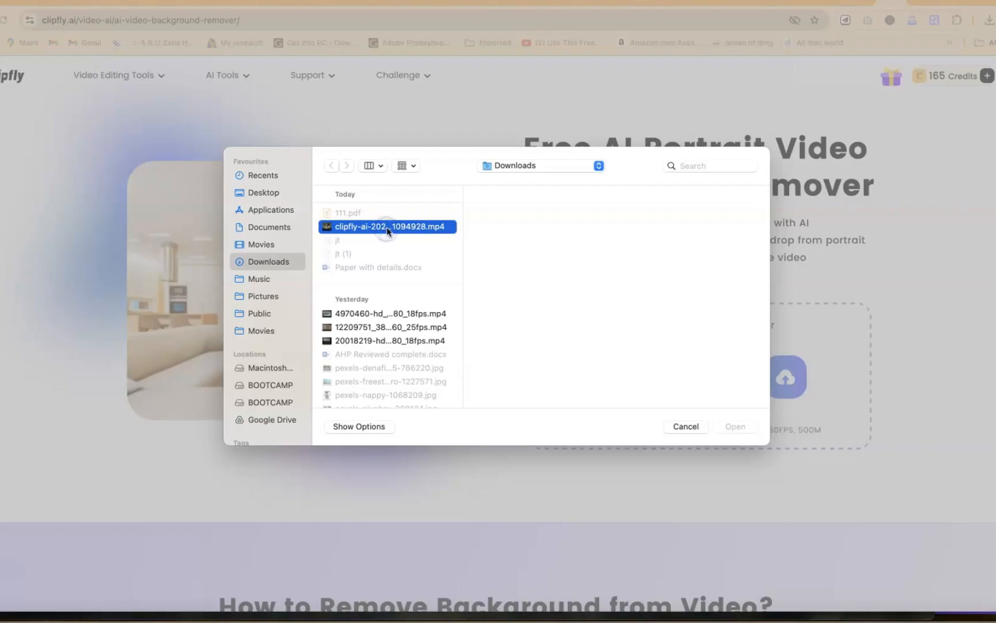
{"action": "left_click", "coordinate": [402, 231]}
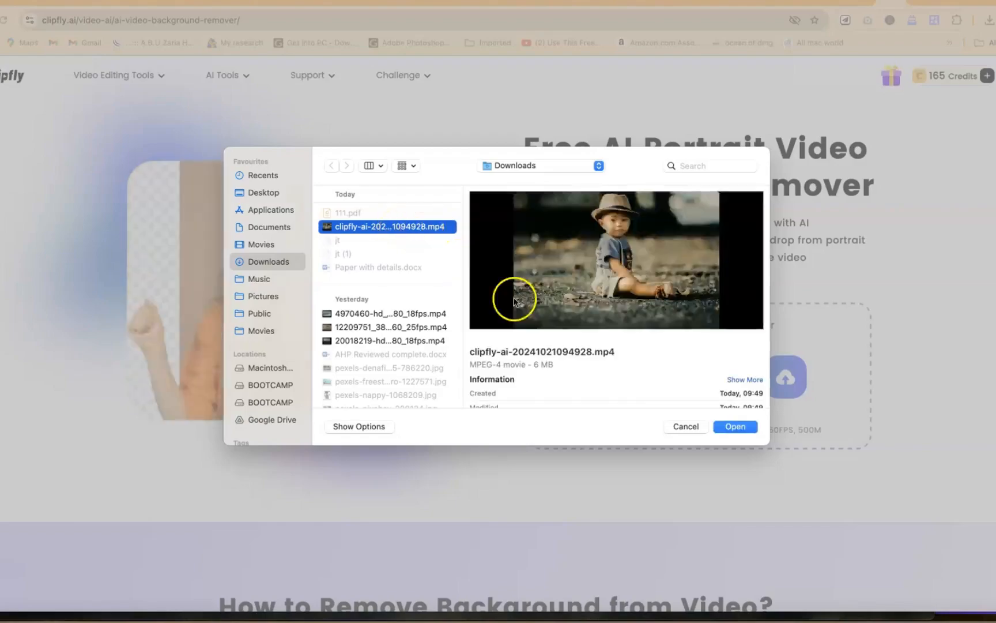
{"action": "left_click", "coordinate": [733, 427]}
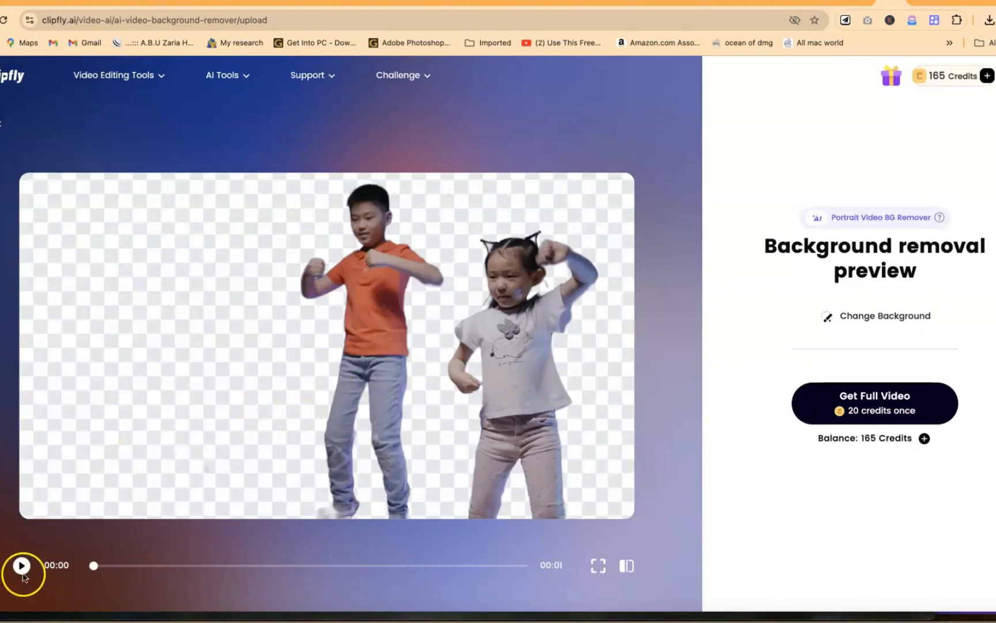
Step: Play the short background removal preview of the two children
{"action": "left_click", "coordinate": [23, 567]}
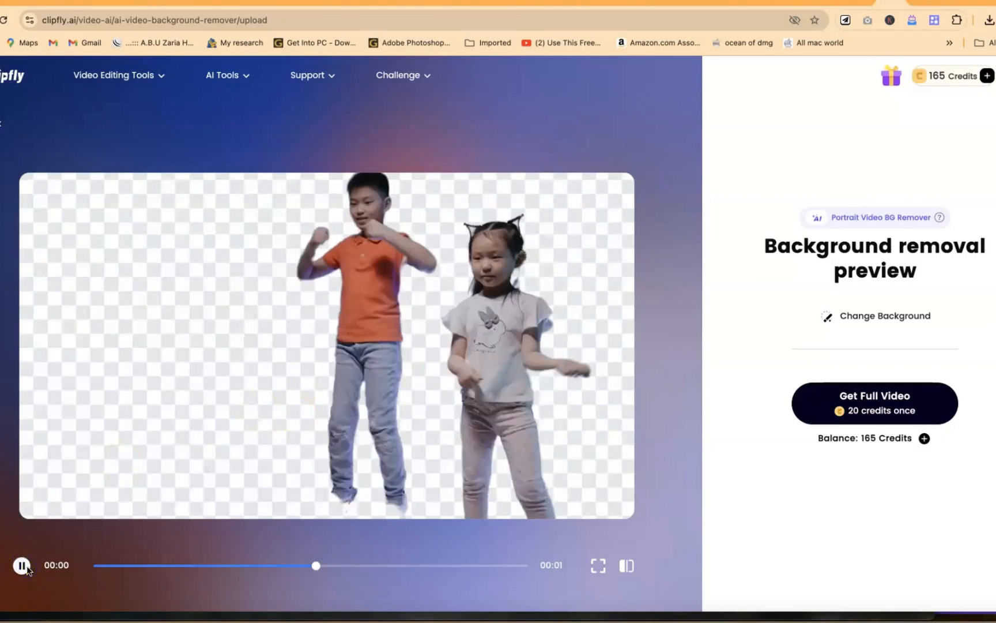
{"action": "double_click", "coordinate": [26, 568]}
{"action": "left_click", "coordinate": [456, 417]}
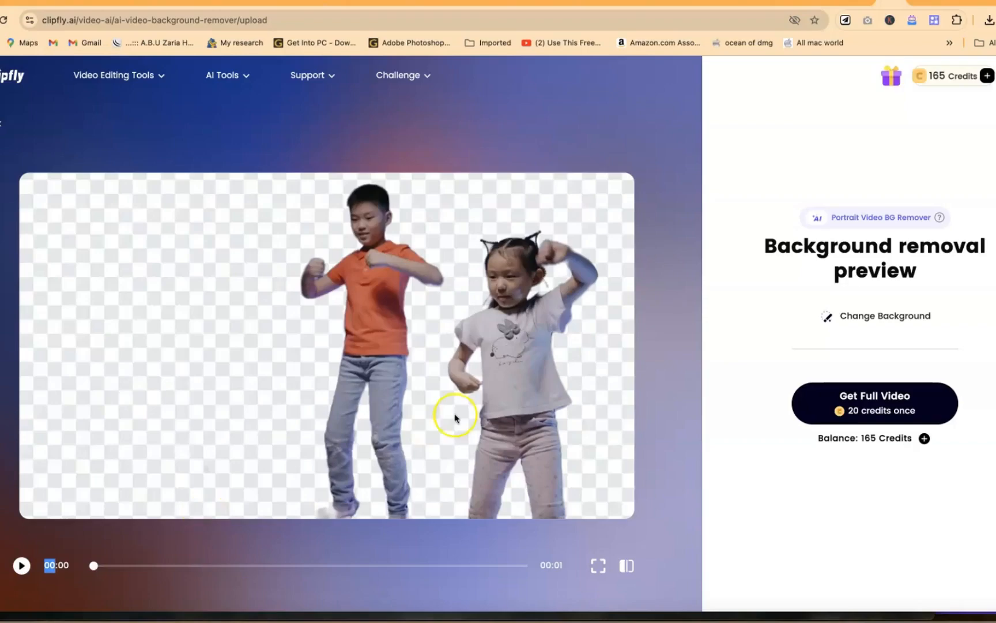
Step: Remove the background from the full video for 20 credits and play the result
{"action": "left_click", "coordinate": [853, 410]}
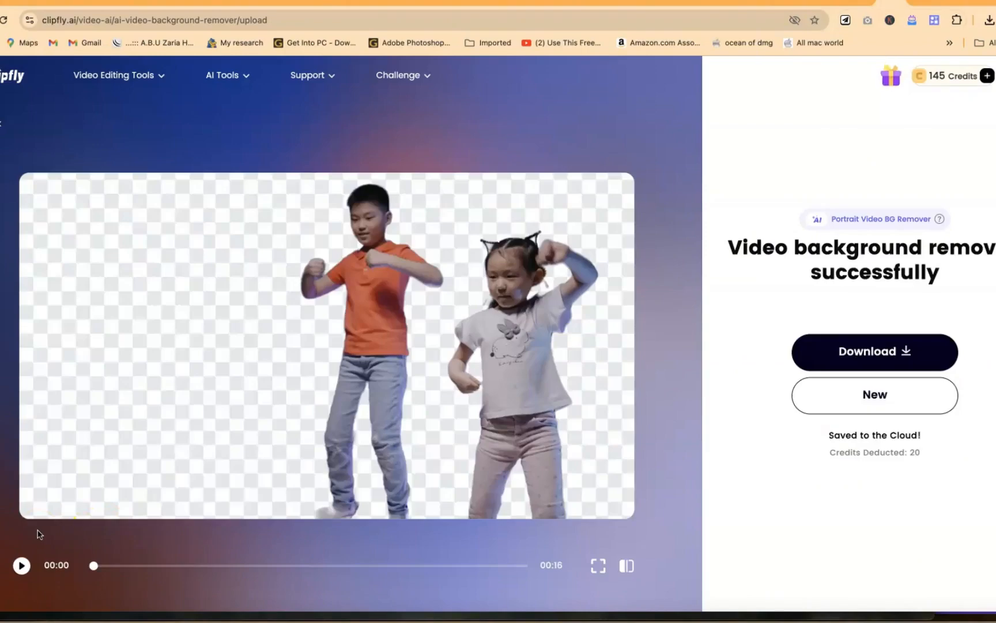
{"action": "left_click", "coordinate": [22, 565]}
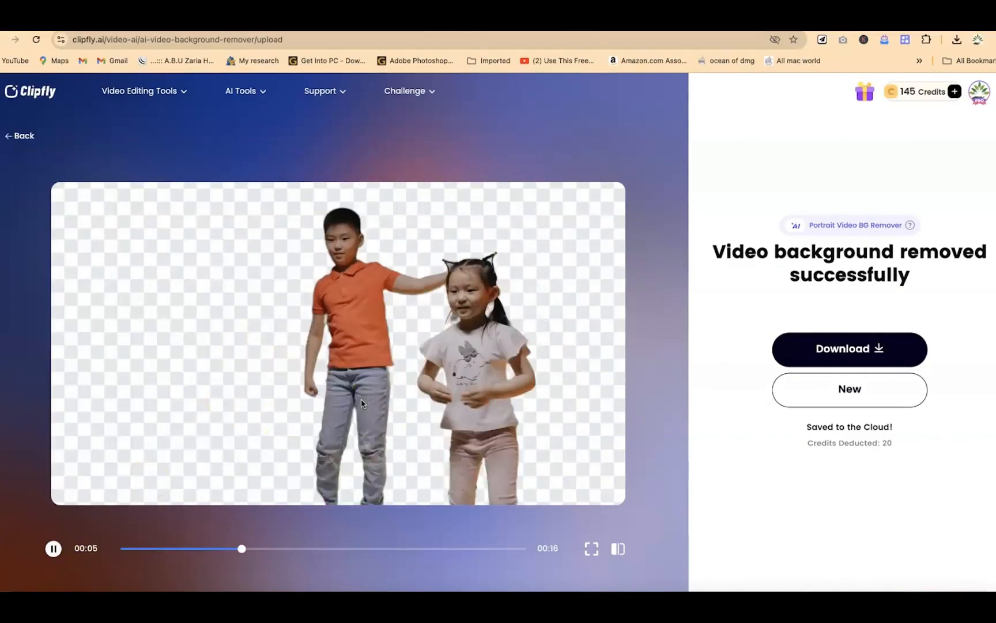
{"action": "left_click", "coordinate": [427, 402]}
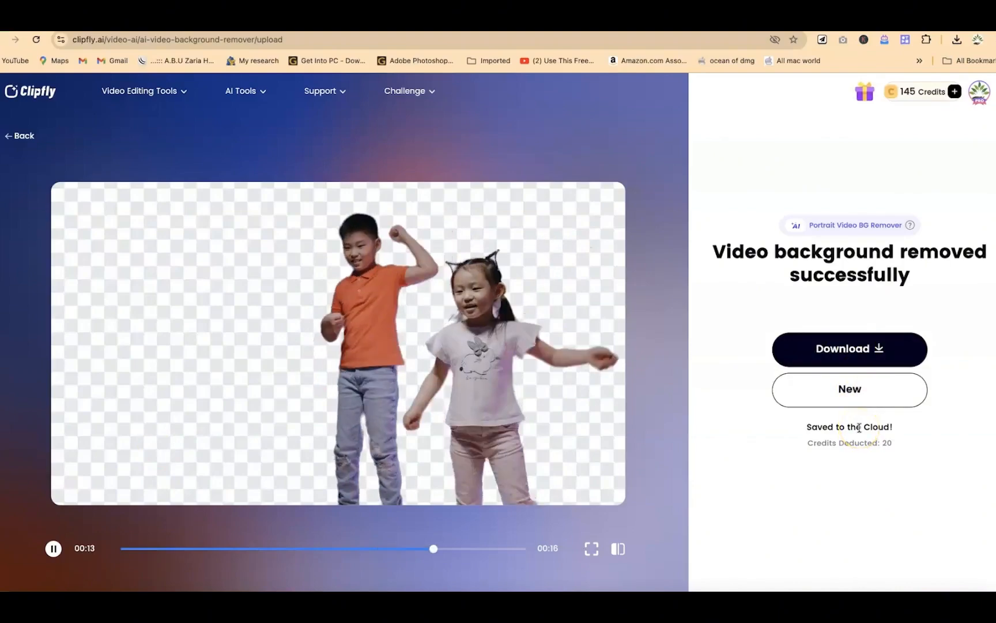
Step: Return to the AI tools overview and get started with the Watermark Remover tool
{"action": "left_click", "coordinate": [874, 377]}
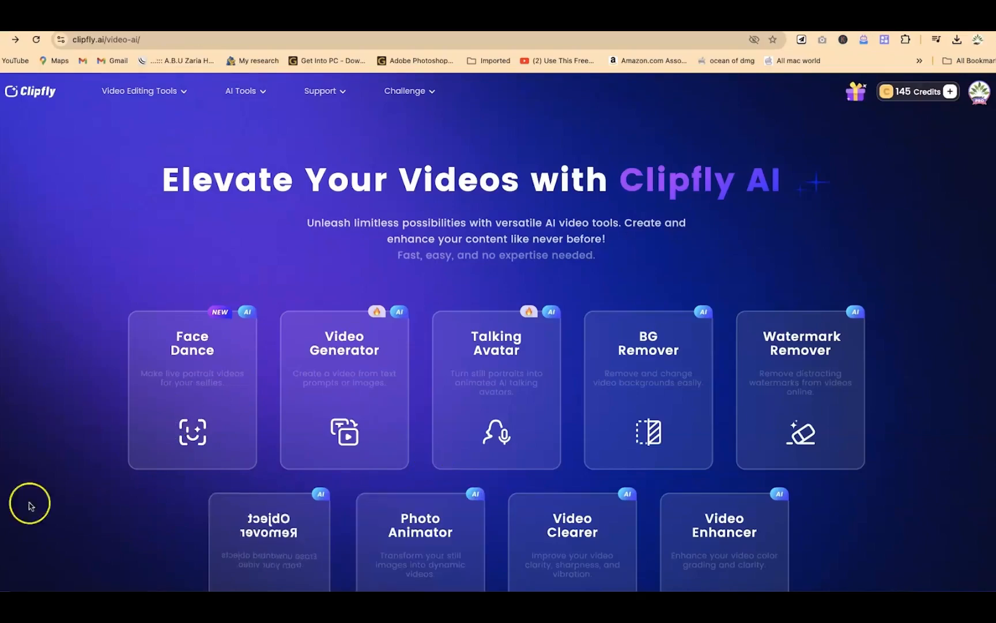
{"action": "mouse_move", "coordinate": [843, 363]}
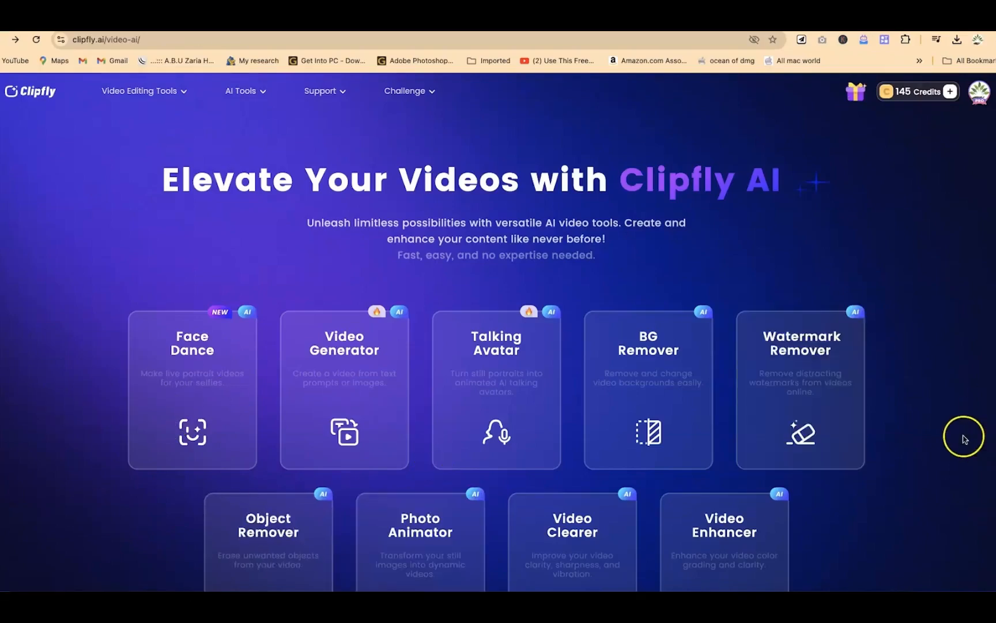
{"action": "left_click", "coordinate": [799, 373]}
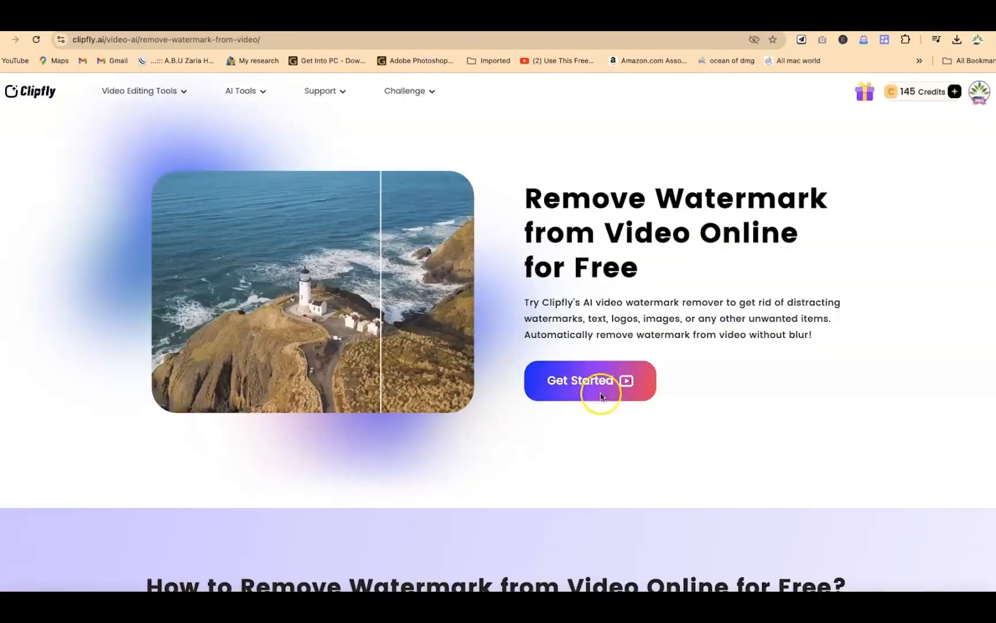
{"action": "left_click", "coordinate": [595, 383]}
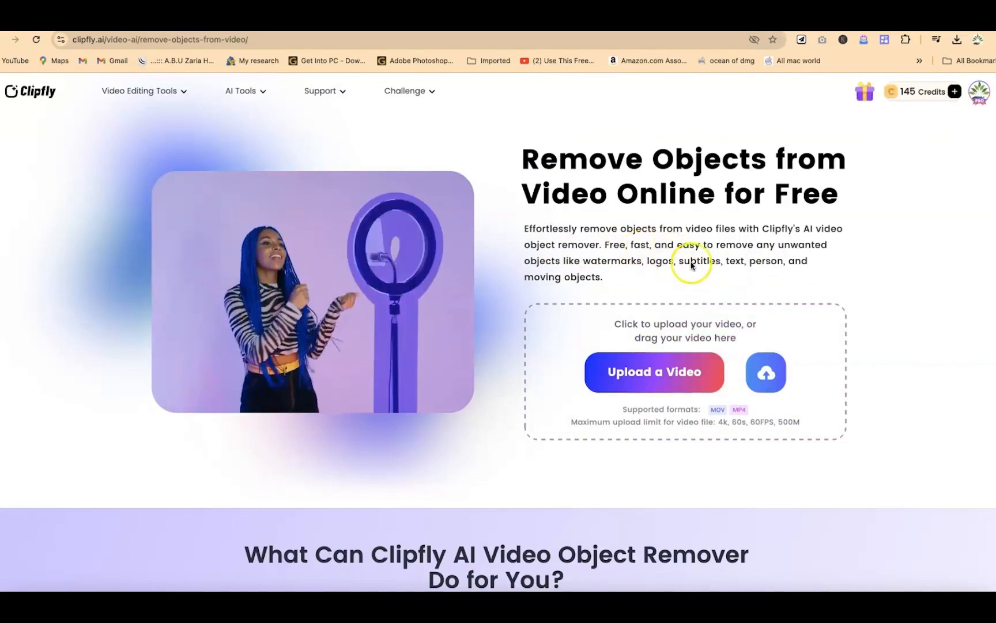
Step: Upload the laptop video 4828605-sd_640_338_25fps.mp4 to the video object remover
{"action": "left_click", "coordinate": [657, 376]}
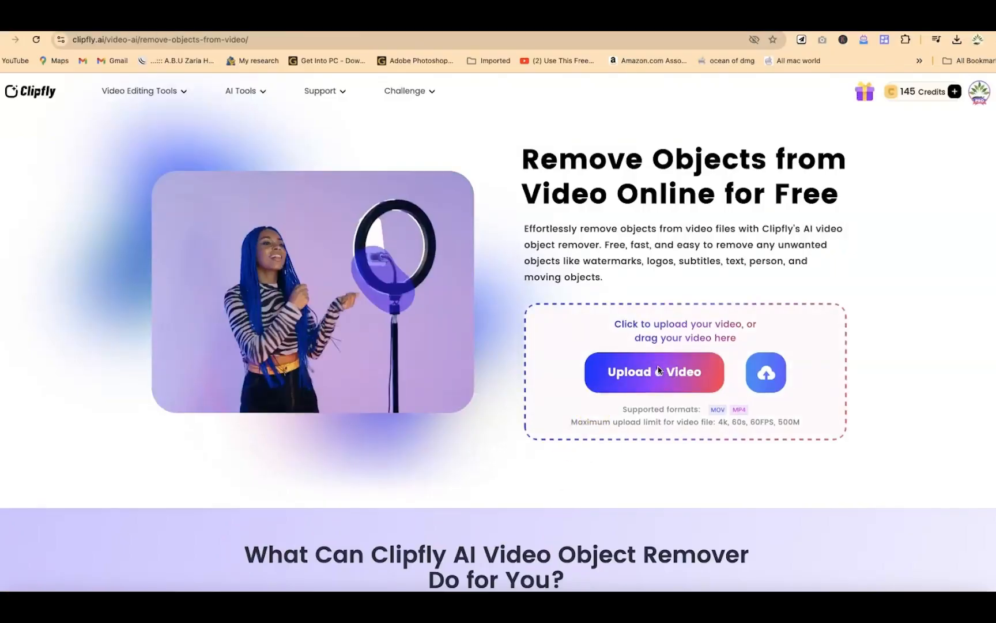
{"action": "left_click", "coordinate": [532, 318]}
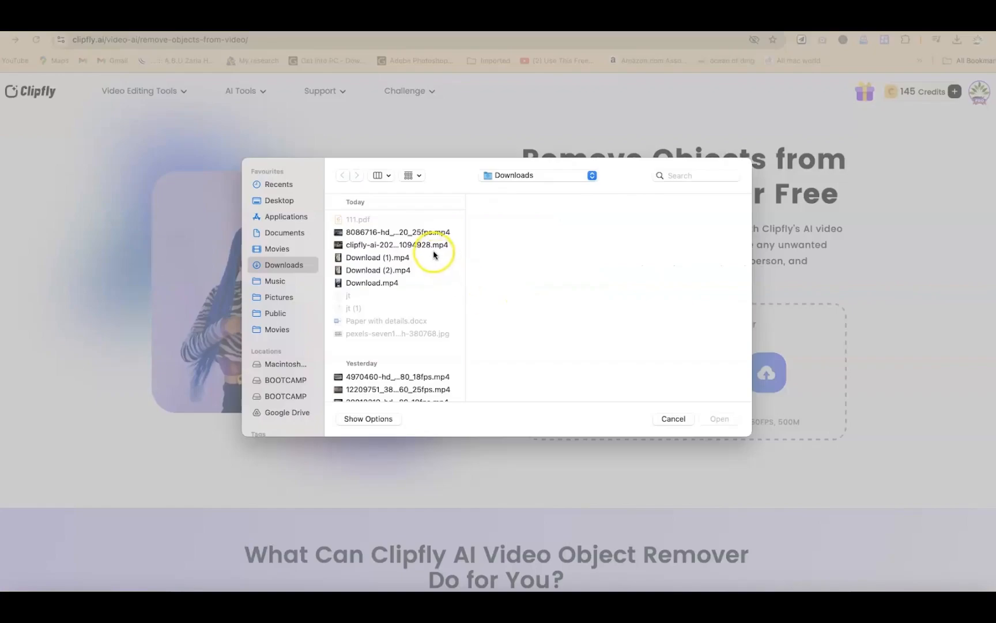
{"action": "left_click", "coordinate": [416, 234]}
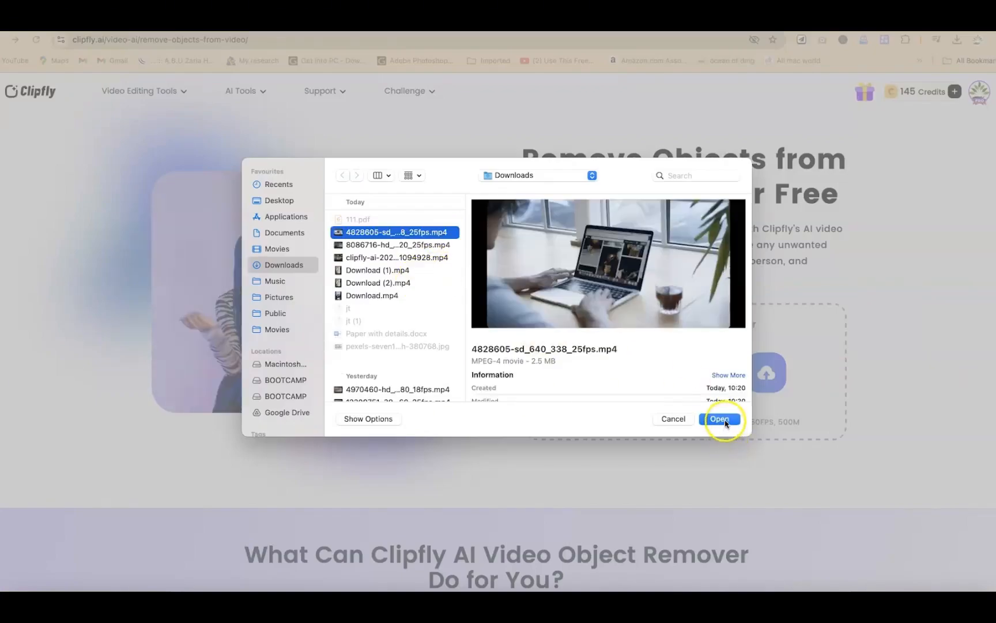
{"action": "left_click", "coordinate": [721, 419]}
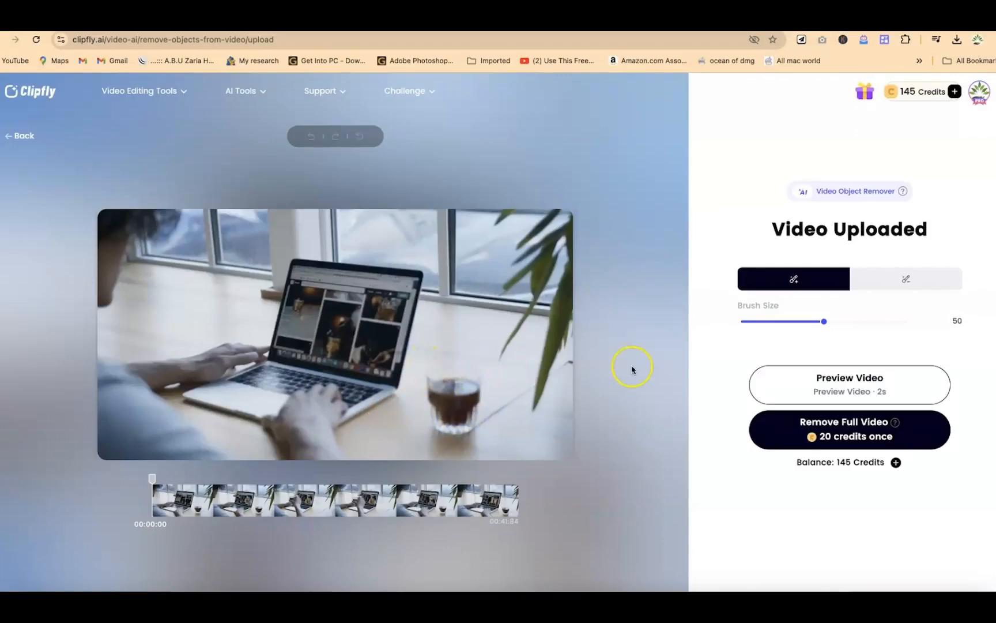
Step: Set the brush size to 77 and paint over the glass of coffee beside the laptop
{"action": "mouse_move", "coordinate": [822, 335]}
{"action": "left_mouse_down"}
{"action": "mouse_move", "coordinate": [826, 324]}
{"action": "mouse_move", "coordinate": [870, 323]}
{"action": "left_mouse_up"}
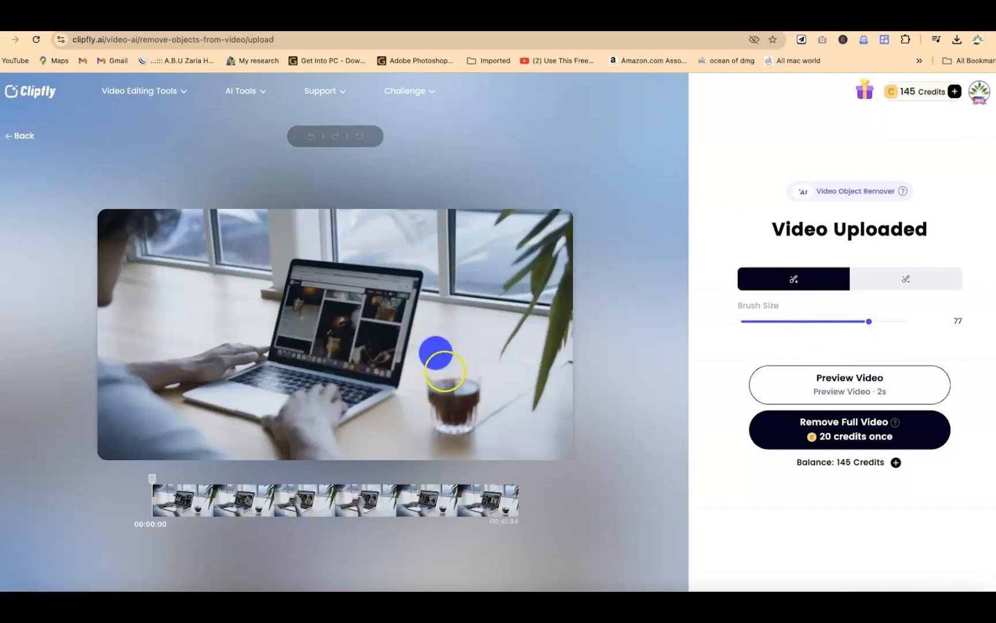
{"action": "mouse_move", "coordinate": [450, 395]}
{"action": "left_mouse_down"}
{"action": "mouse_move", "coordinate": [480, 373]}
{"action": "mouse_move", "coordinate": [435, 412]}
{"action": "mouse_move", "coordinate": [471, 423]}
{"action": "mouse_move", "coordinate": [483, 415]}
{"action": "mouse_move", "coordinate": [431, 419]}
{"action": "mouse_move", "coordinate": [468, 423]}
{"action": "left_mouse_up"}
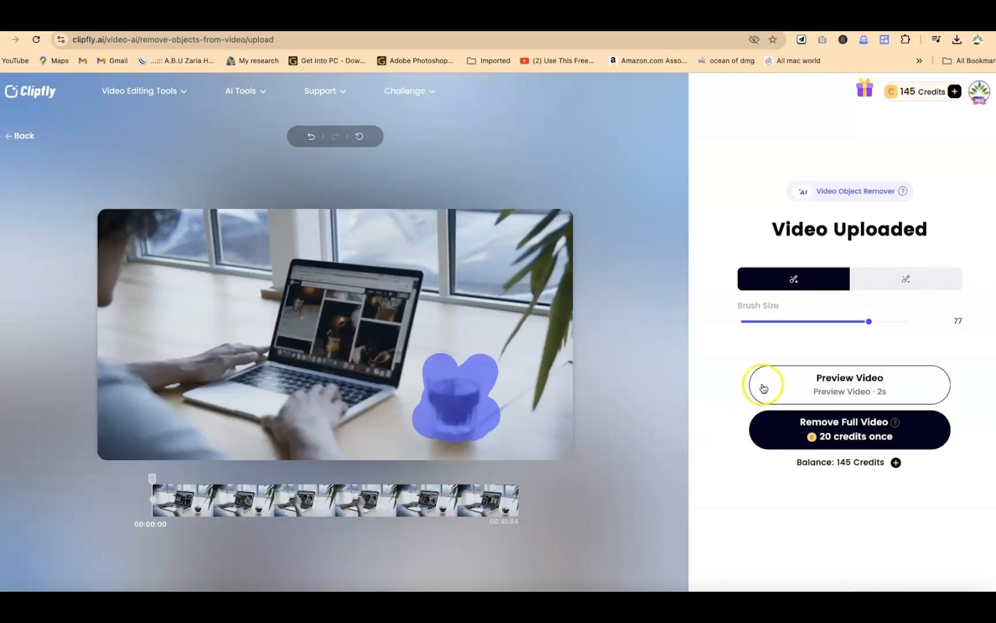
Step: Remove the painted glass from the full video for 20 credits and play the result
{"action": "left_click", "coordinate": [858, 432]}
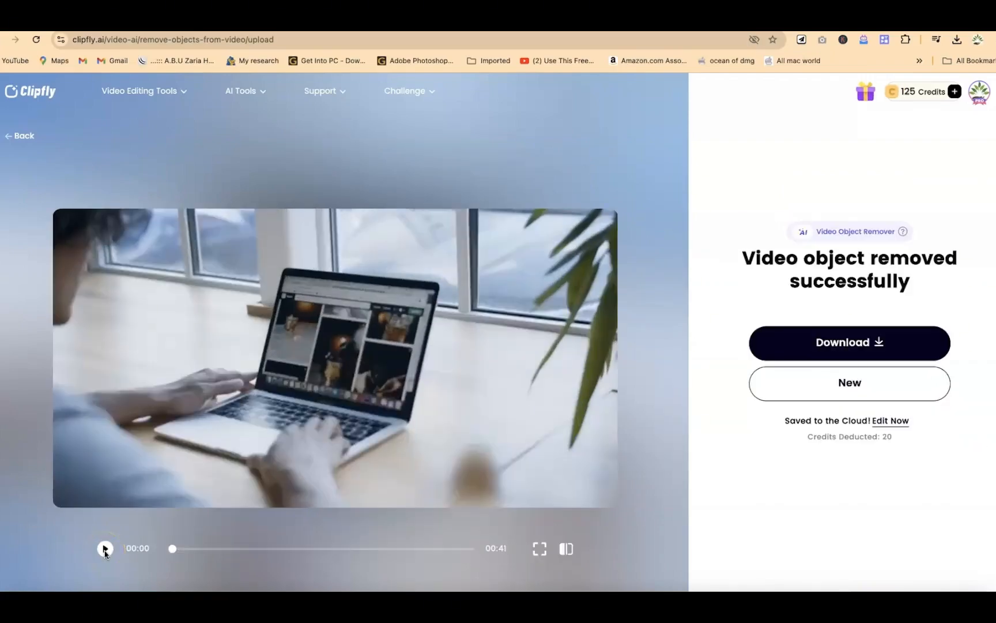
{"action": "left_click", "coordinate": [103, 549]}
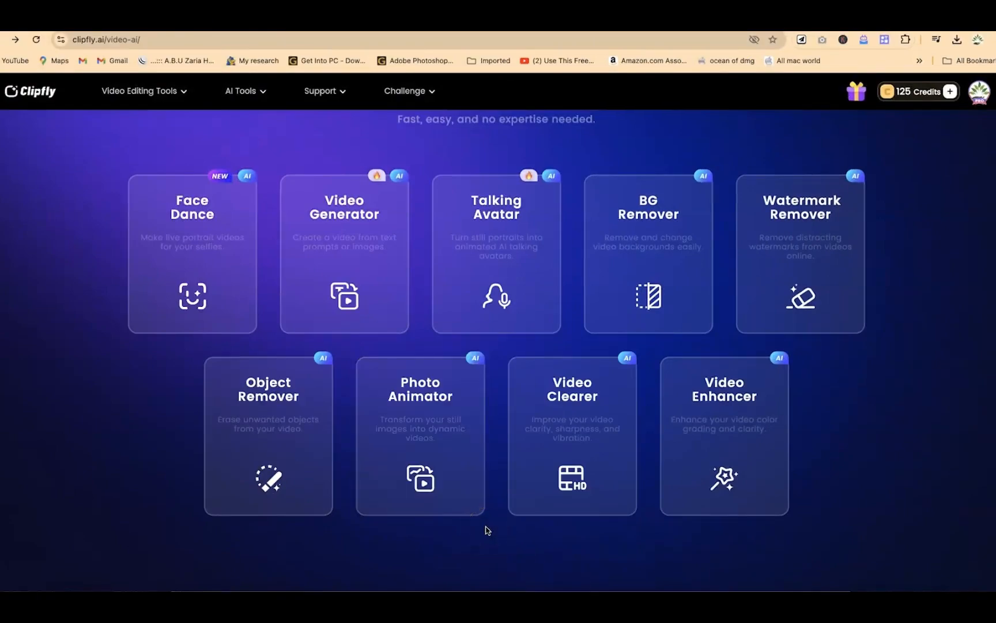
Step: Start the image-to-video tool from the AI tools overview and upload the picture pexels-freestockpro-1227571.jpg
{"action": "left_click", "coordinate": [438, 429]}
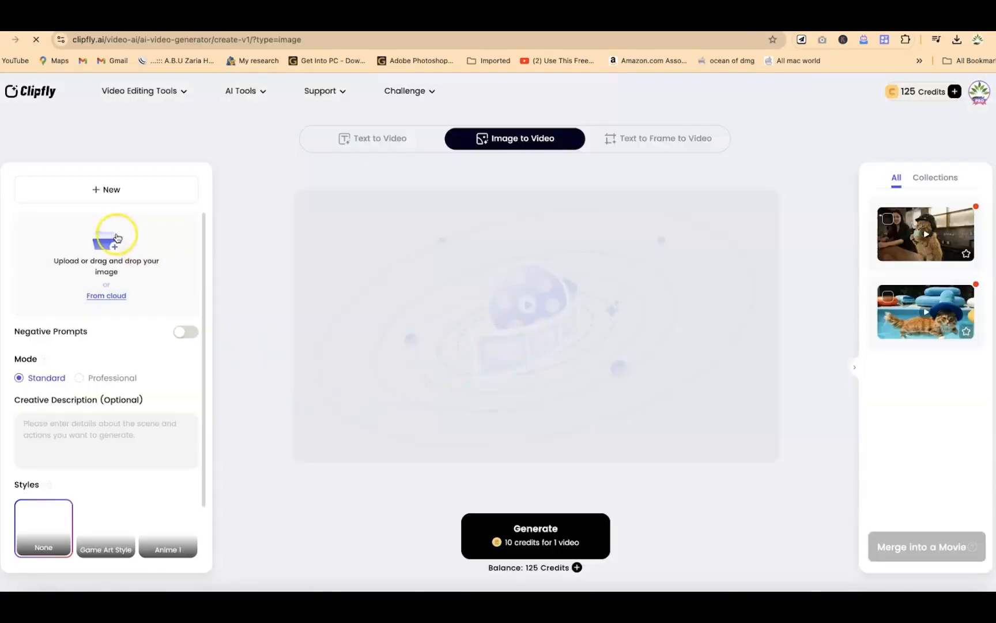
{"action": "left_click", "coordinate": [412, 278]}
{"action": "left_click", "coordinate": [400, 383]}
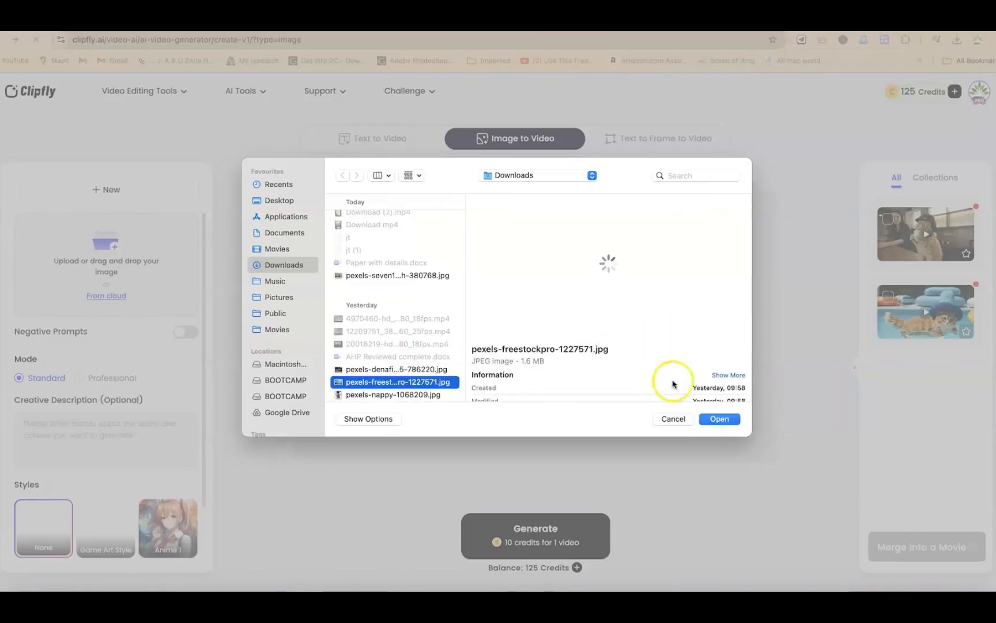
{"action": "left_click", "coordinate": [719, 420]}
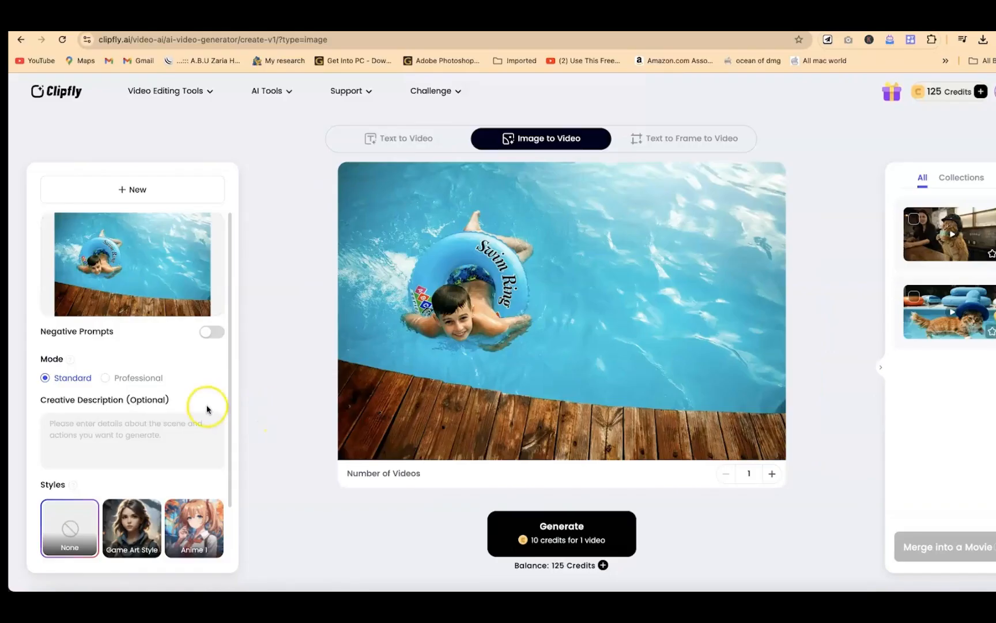
Step: Generate one Standard-mode video from the pool picture with the description "swimming" in Game Art Style
{"action": "scroll", "coordinate": [207, 409], "scroll_direction": "down", "scroll_amount": 2}
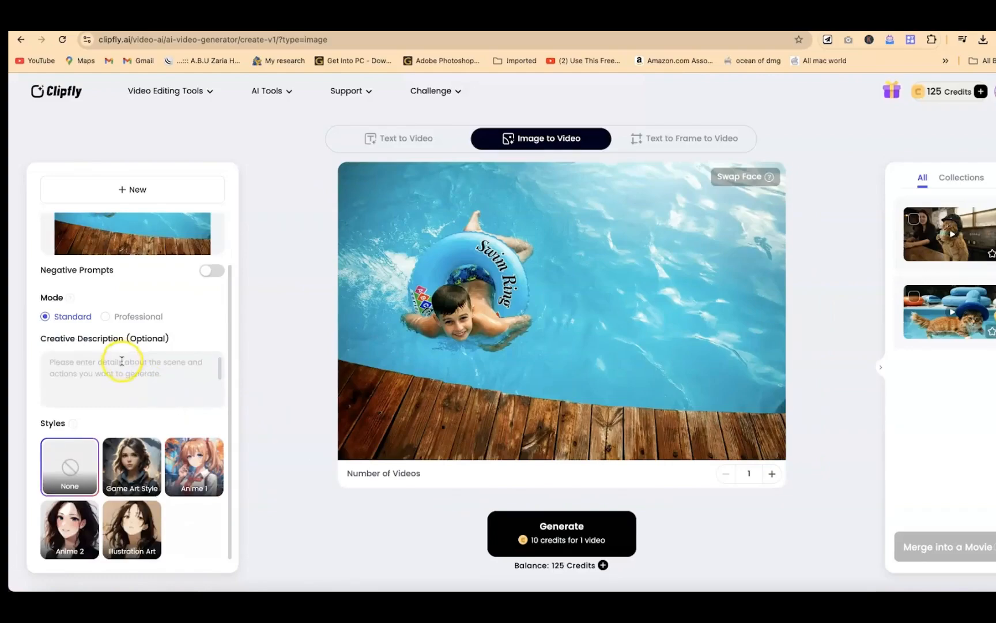
{"action": "left_click", "coordinate": [121, 361]}
{"action": "type", "text": "swmi"}
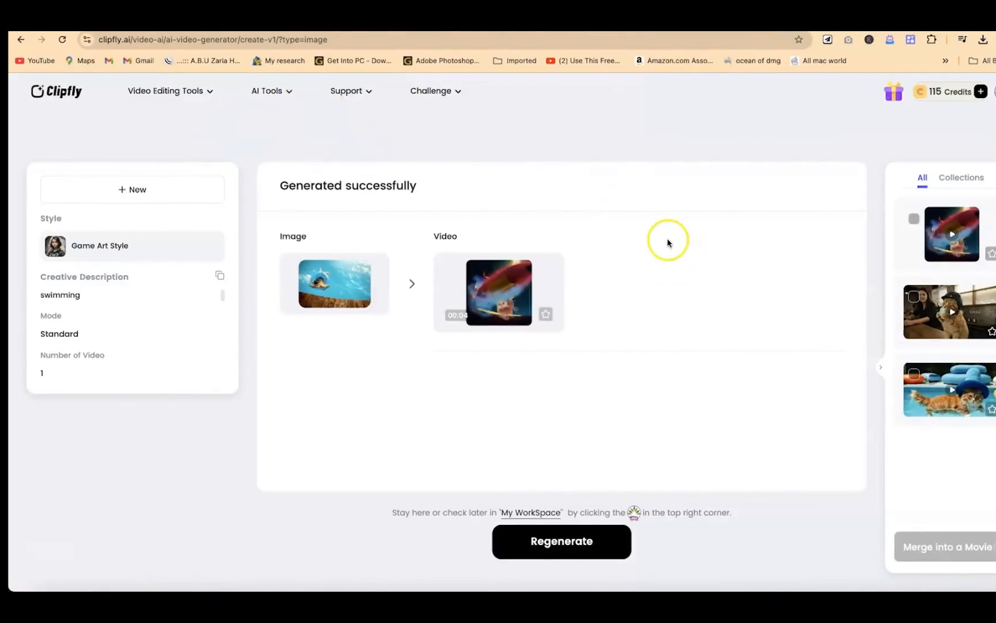
Step: Start a project in the free online video editor and save it under the name "Collection of videos"
{"action": "mouse_move", "coordinate": [204, 96]}
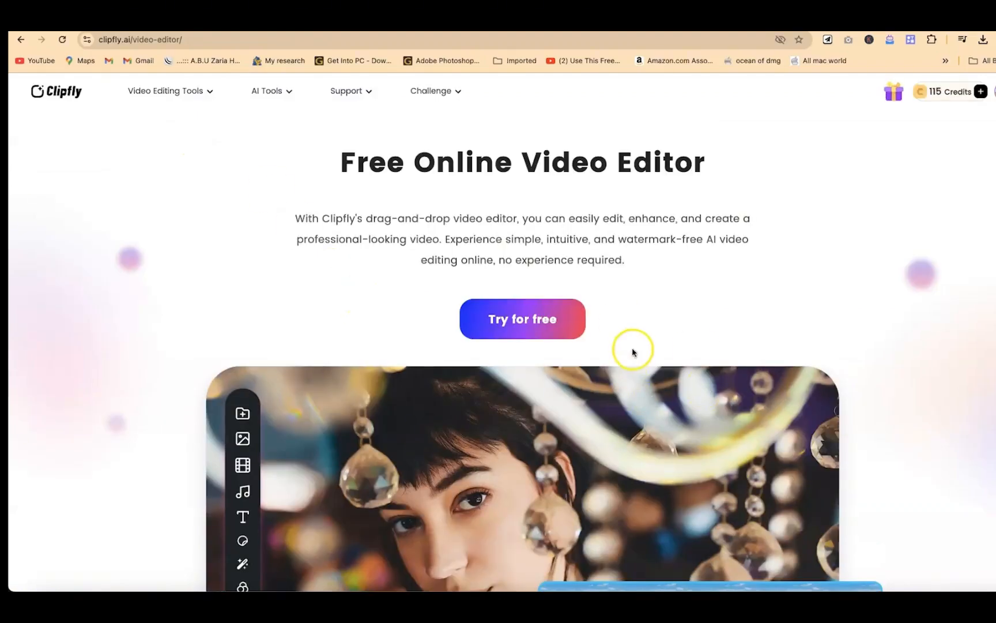
{"action": "left_click", "coordinate": [487, 327]}
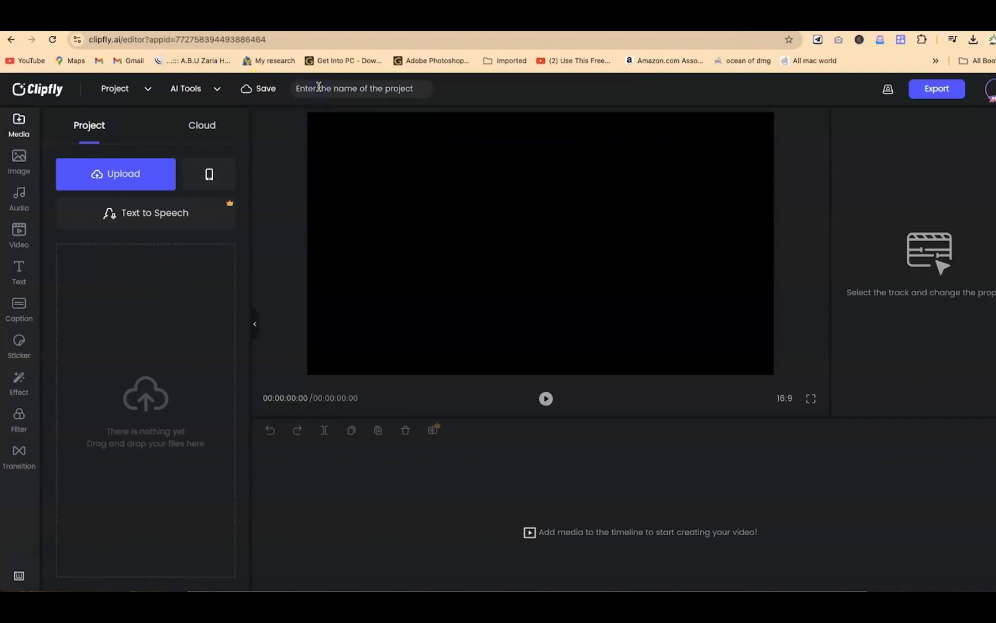
{"action": "type", "text": "Collection of videos"}
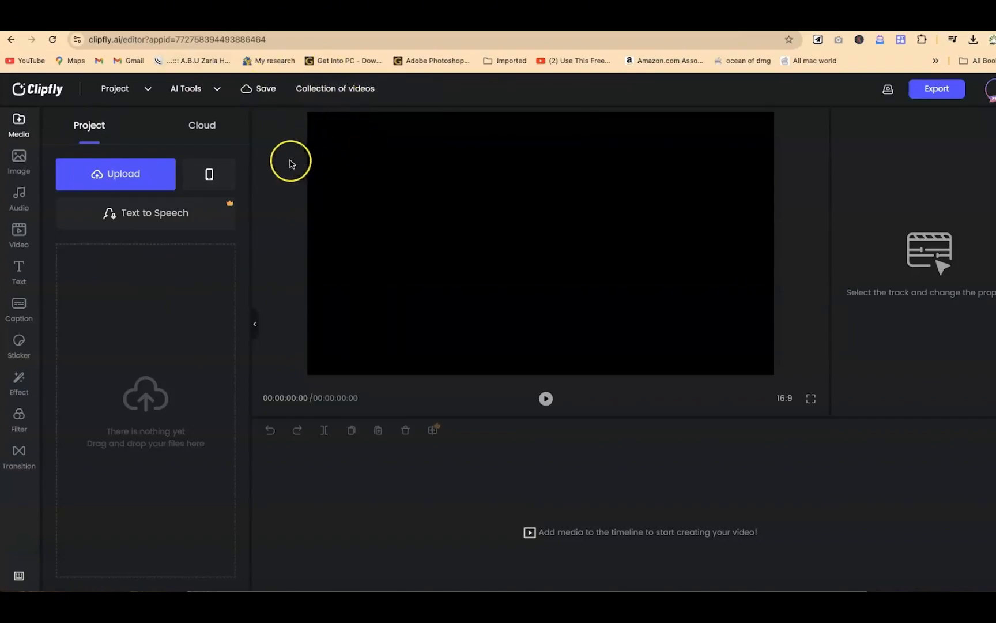
{"action": "left_click", "coordinate": [259, 90]}
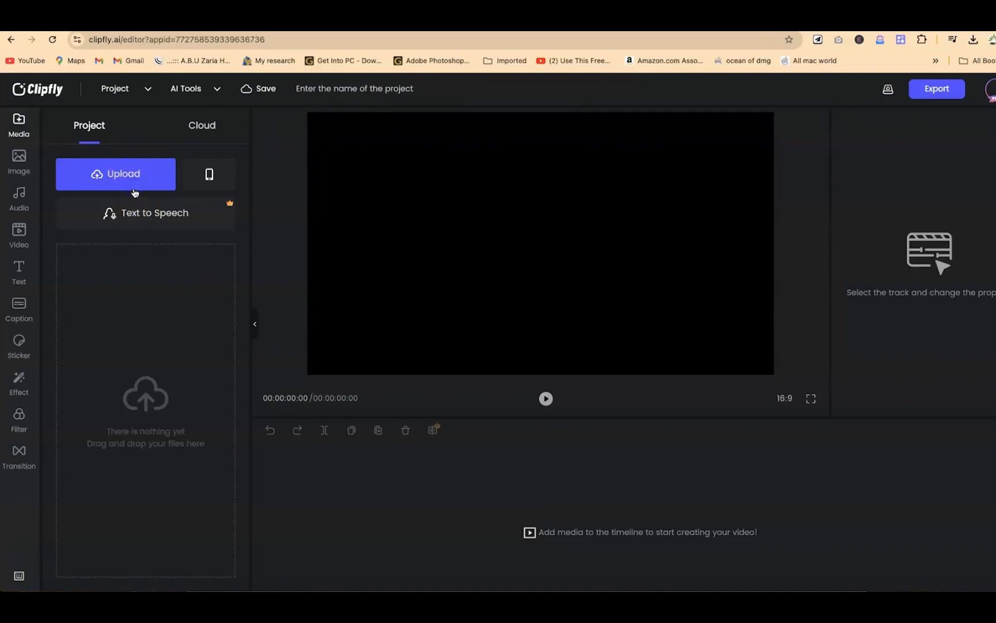
Step: Upload all four clipfly-ai MP4 clips from the "Videos created" folder to the project media
{"action": "left_click", "coordinate": [133, 189]}
{"action": "left_click", "coordinate": [672, 255]}
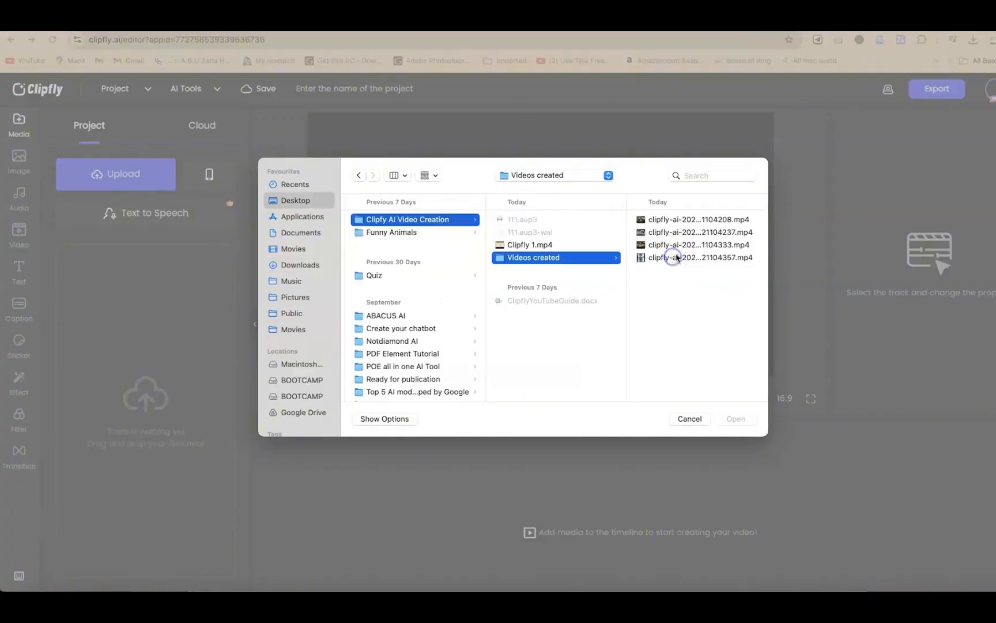
{"action": "left_click", "coordinate": [710, 224]}
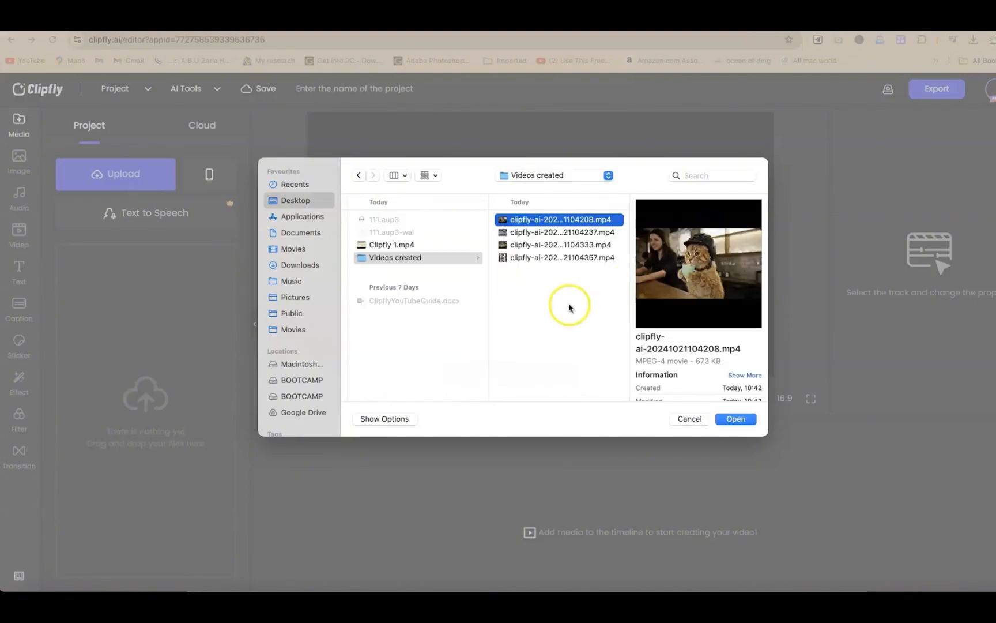
{"action": "left_click", "coordinate": [530, 258], "text": "shift"}
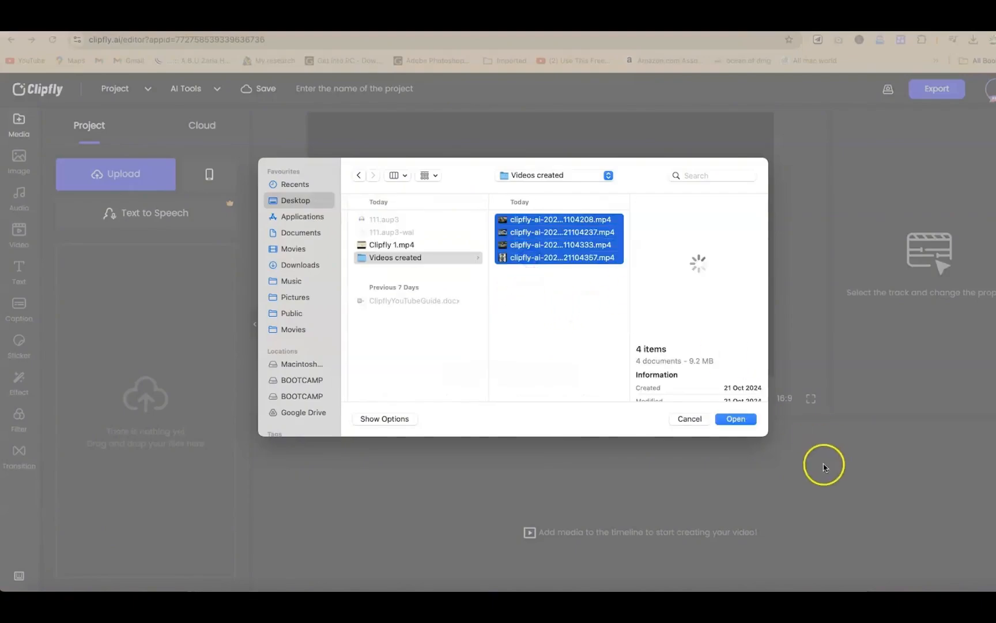
{"action": "left_click", "coordinate": [731, 420]}
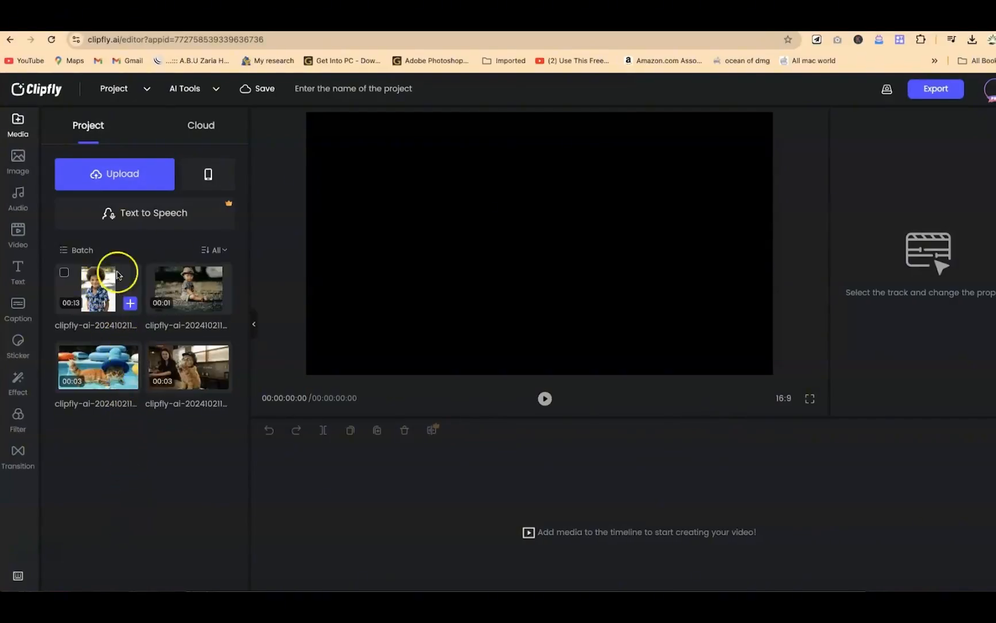
Step: Add the clip of the cat swimming in a blue hat to the timeline and preview it
{"action": "mouse_move", "coordinate": [128, 303]}
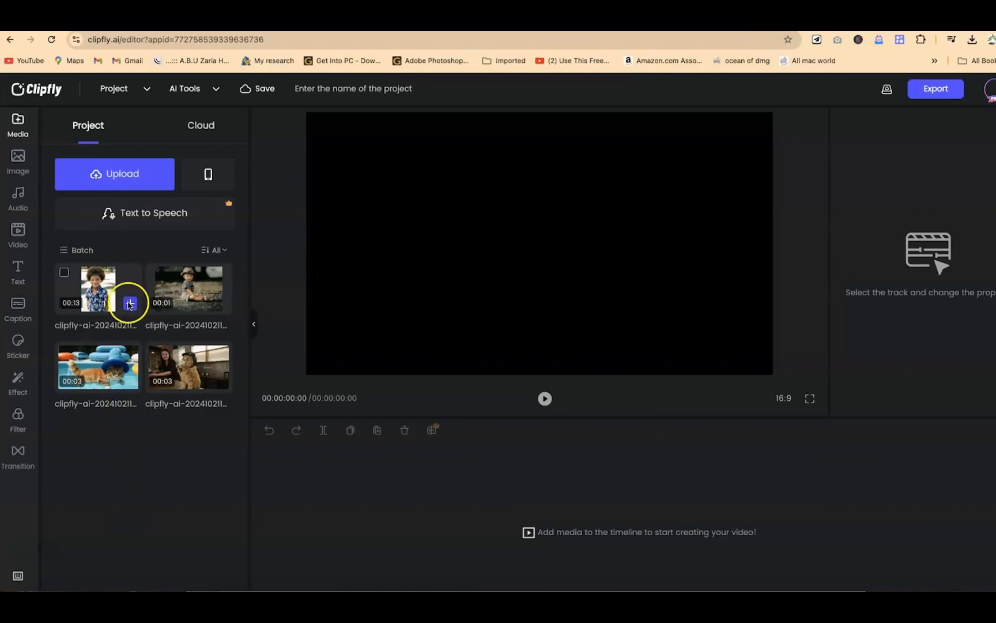
{"action": "mouse_move", "coordinate": [128, 382]}
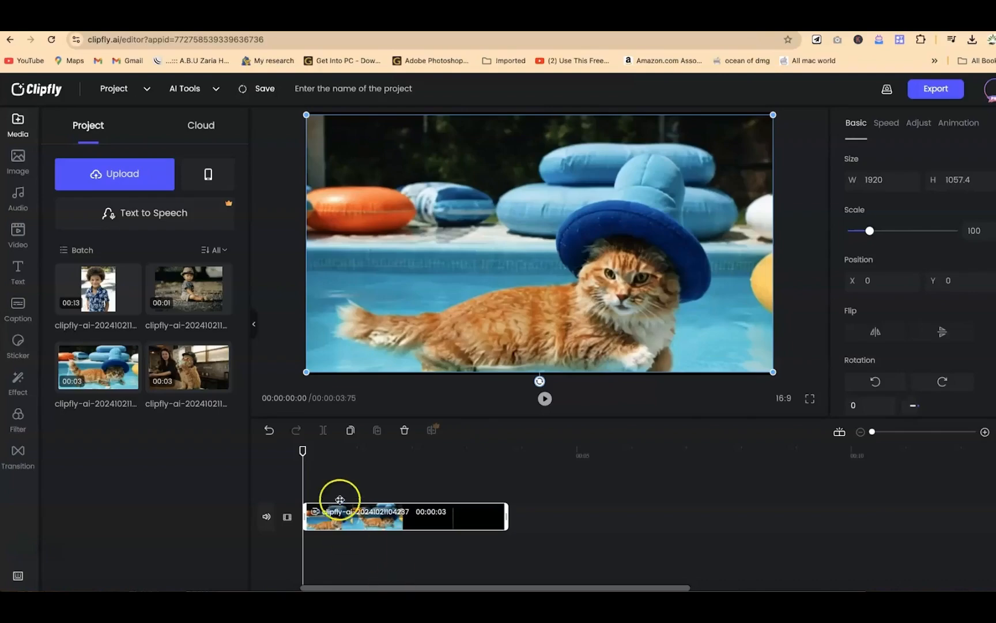
{"action": "left_click_drag", "start_coordinate": [337, 452], "coordinate": [289, 434]}
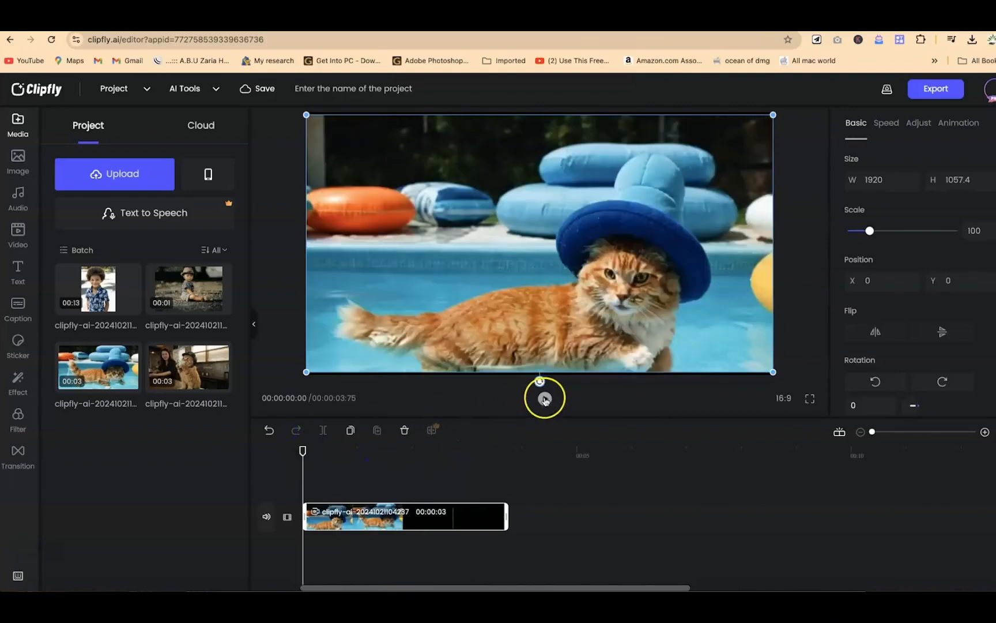
{"action": "left_click", "coordinate": [544, 399]}
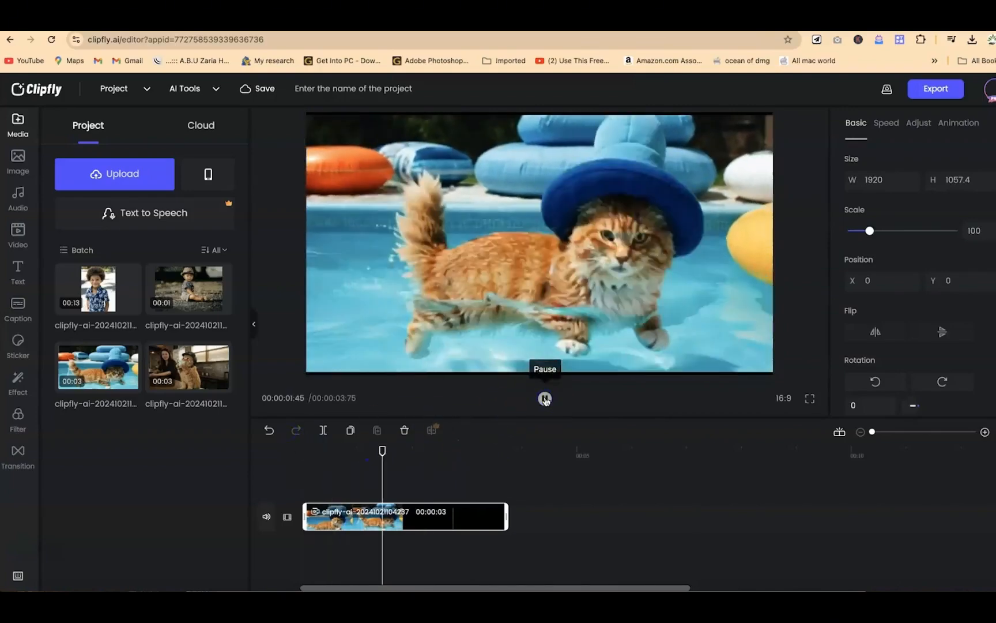
{"action": "left_click", "coordinate": [545, 400]}
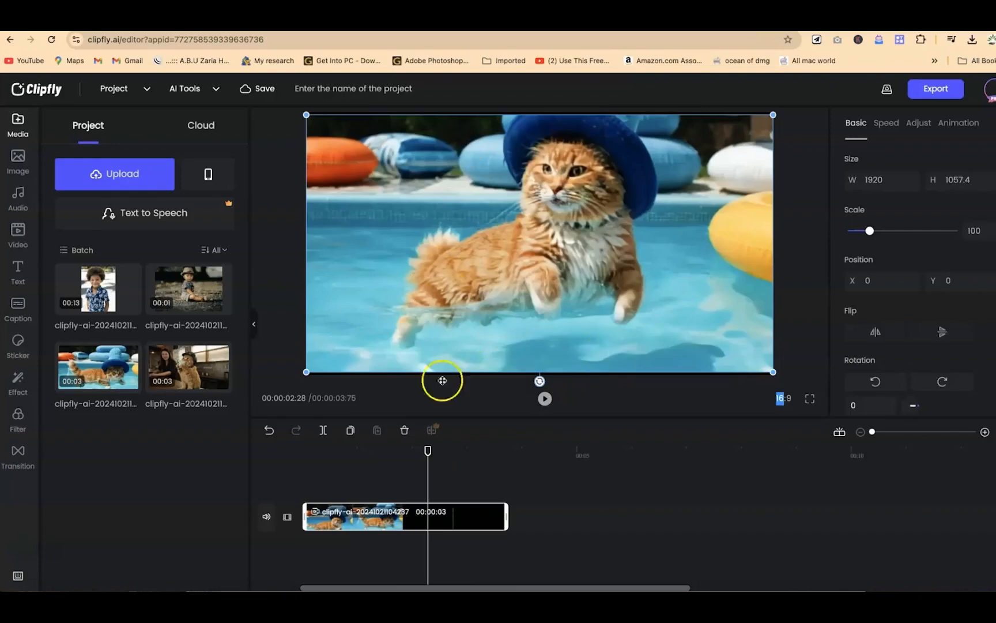
Step: Examine the swimming cat clip's speed, color adjustment and build-in and build-out animation options
{"action": "left_click", "coordinate": [339, 534]}
{"action": "left_click", "coordinate": [382, 519]}
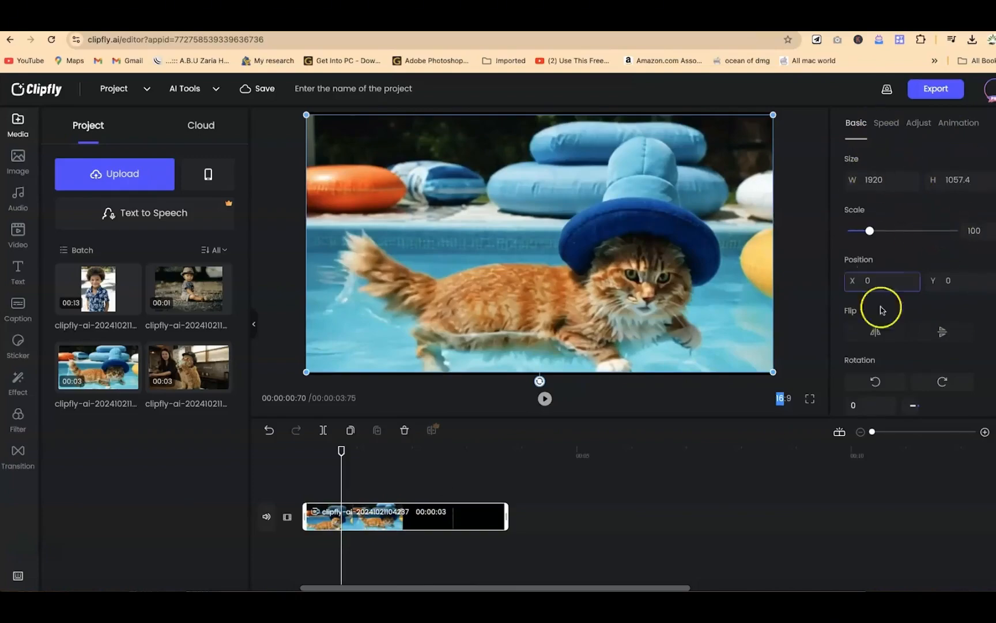
{"action": "left_click", "coordinate": [887, 123]}
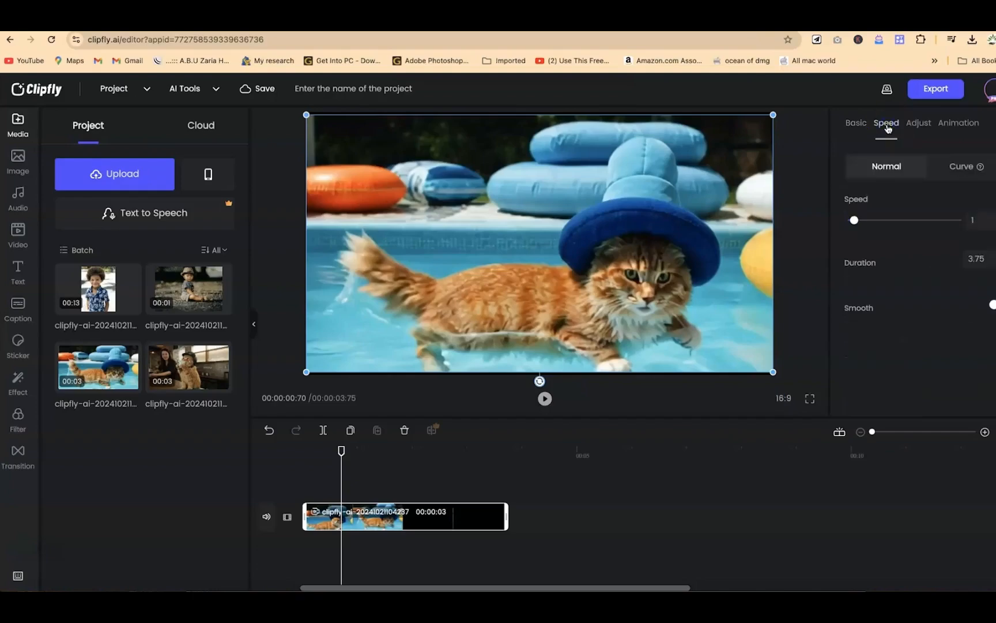
{"action": "left_click", "coordinate": [913, 124]}
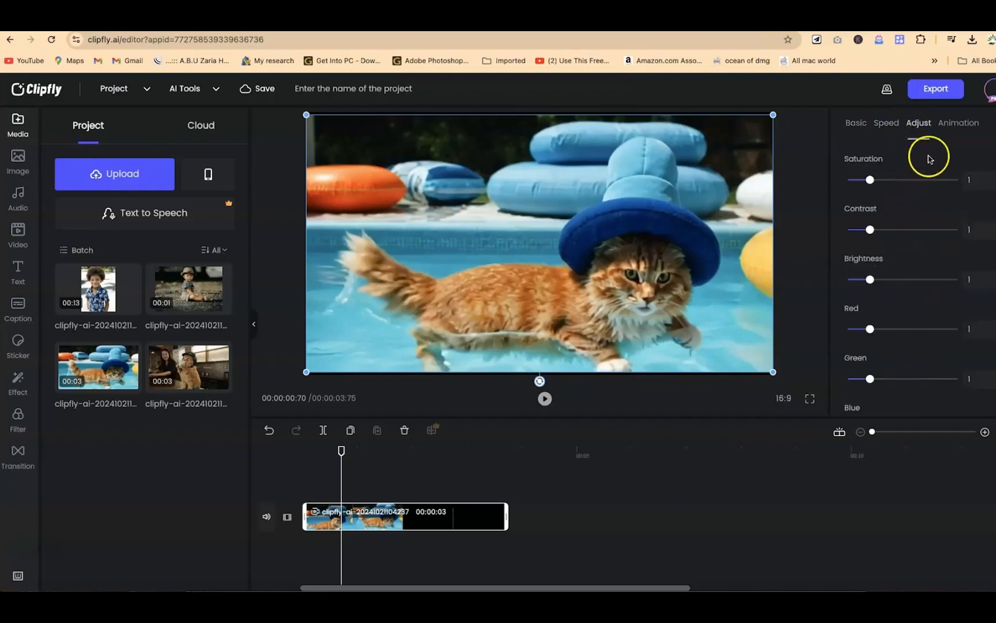
{"action": "left_click", "coordinate": [958, 123]}
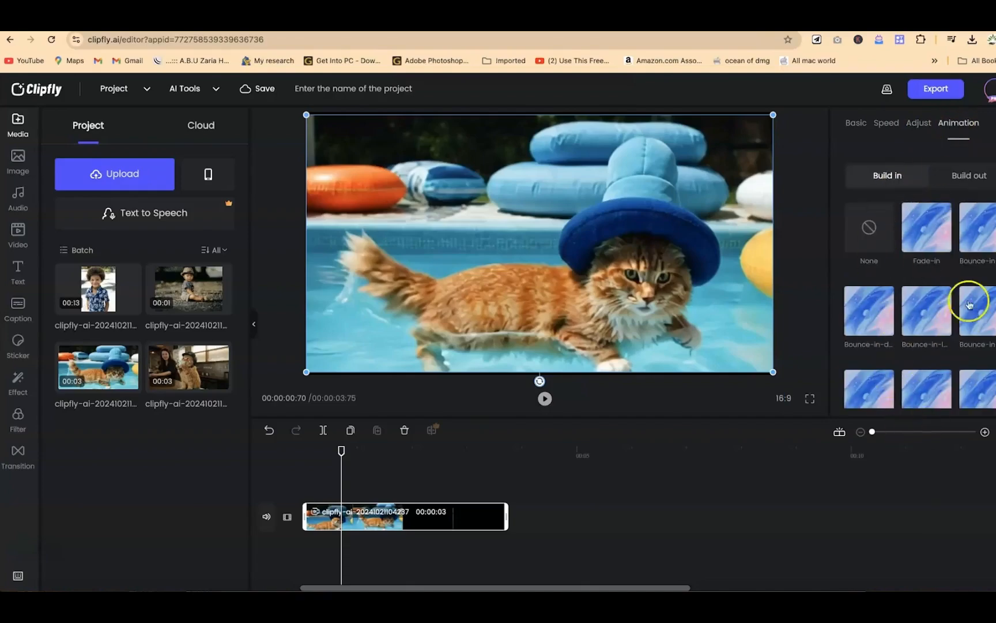
{"action": "left_click", "coordinate": [971, 177]}
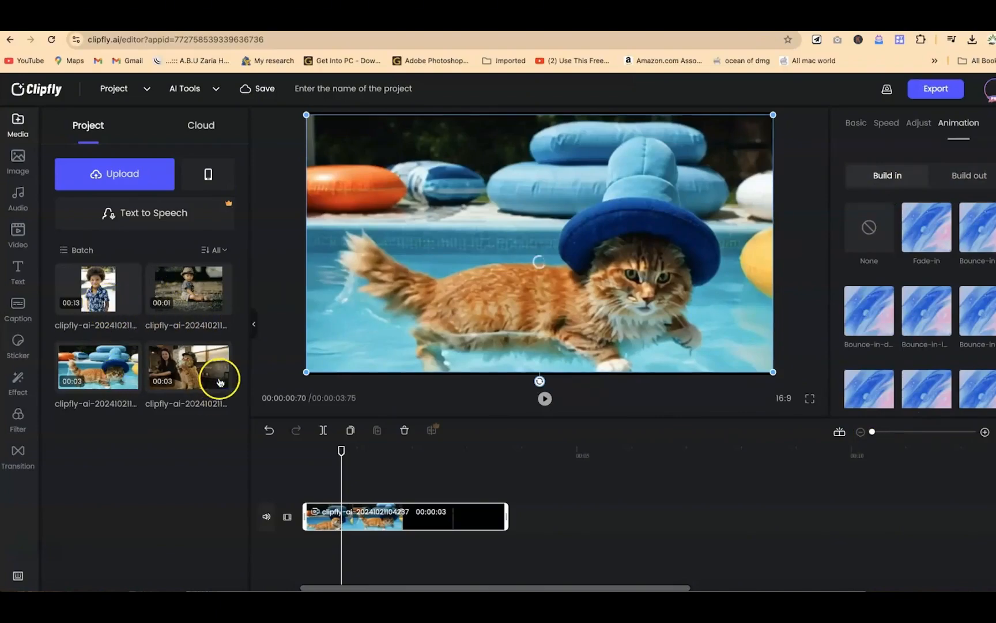
Step: Add the clips of the cat in the café and the seated toddler to the timeline, ending with the toddler clip selected
{"action": "left_click", "coordinate": [219, 382]}
{"action": "left_click", "coordinate": [220, 301]}
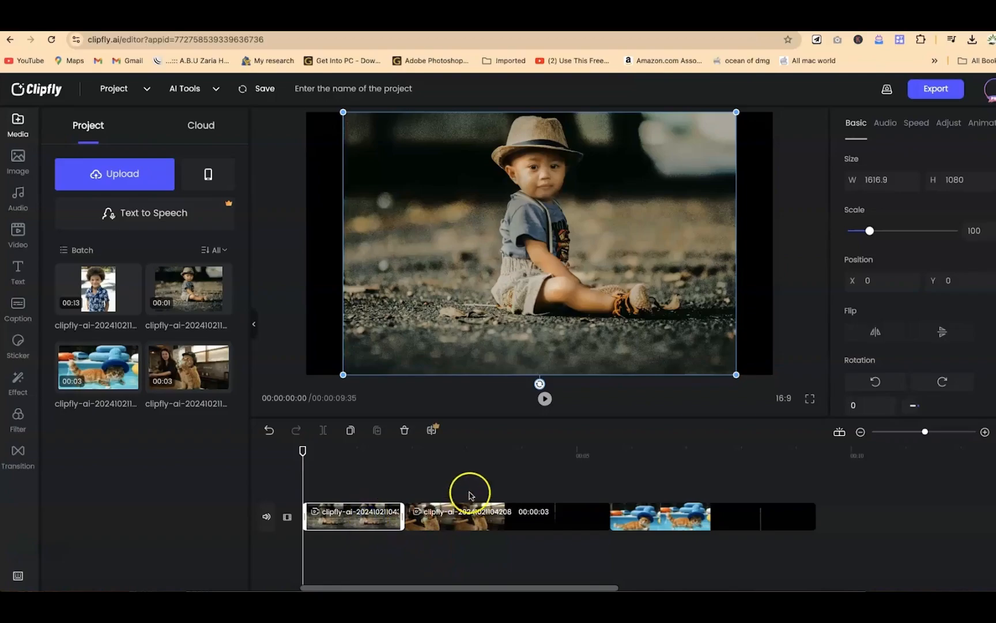
{"action": "left_click", "coordinate": [630, 526]}
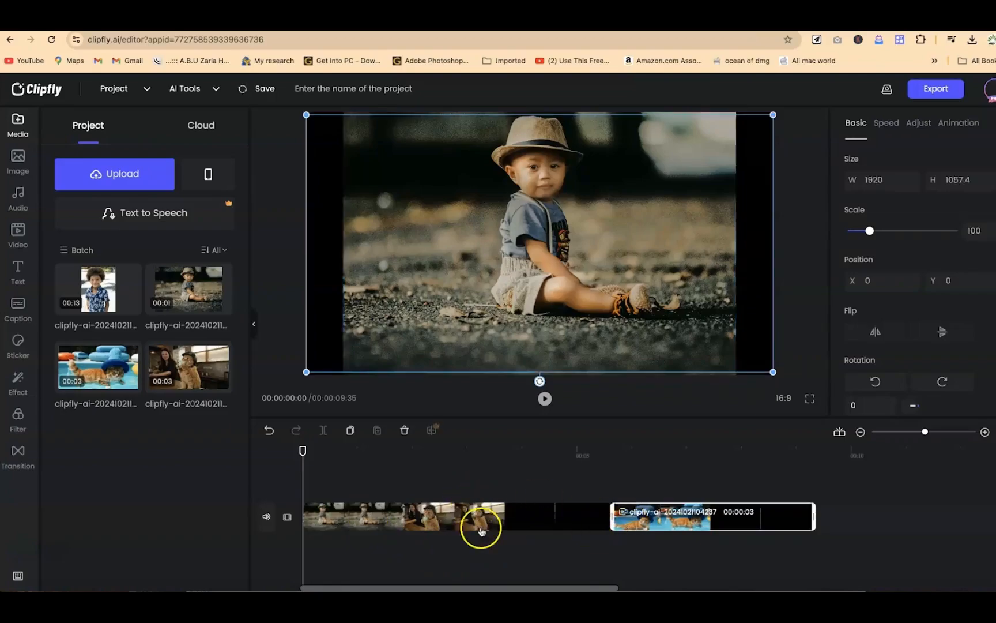
{"action": "left_click", "coordinate": [479, 530]}
{"action": "left_click", "coordinate": [356, 522]}
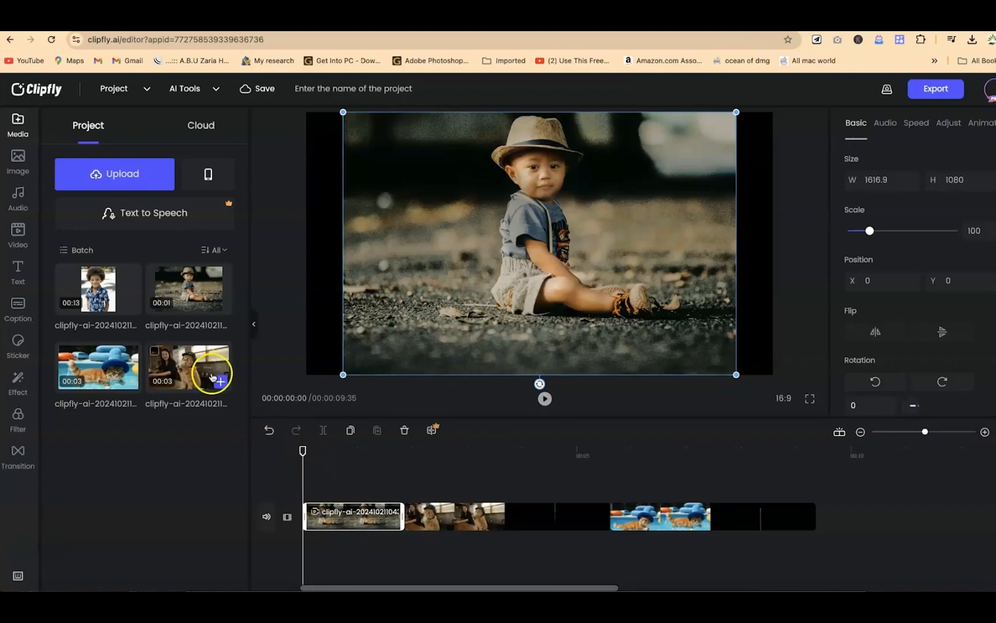
Step: Browse the stock image library and the Life category of the audio library
{"action": "left_click", "coordinate": [17, 157]}
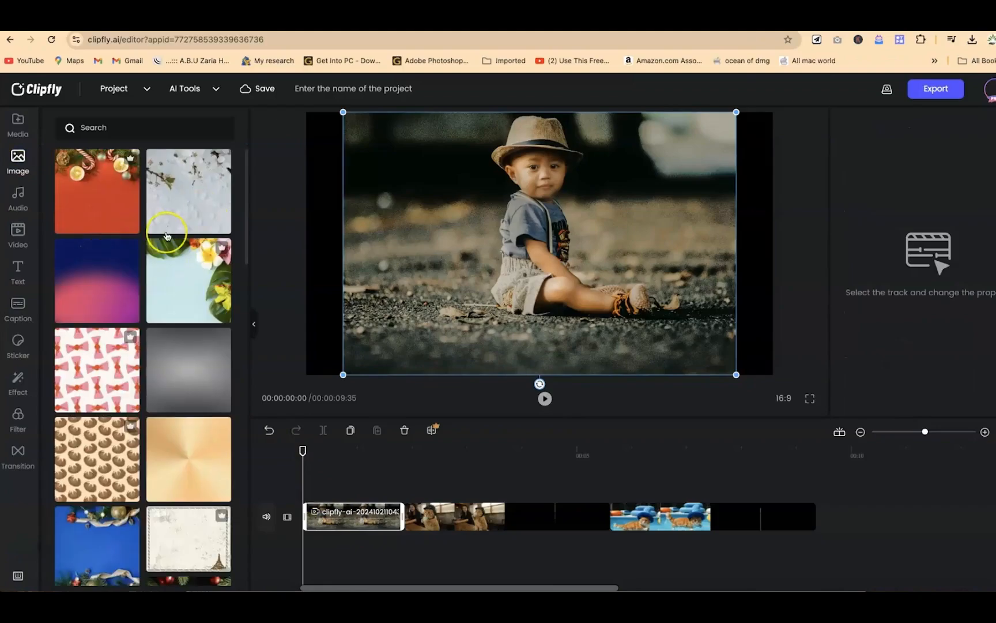
{"action": "scroll", "coordinate": [166, 235], "scroll_direction": "down", "scroll_amount": 5}
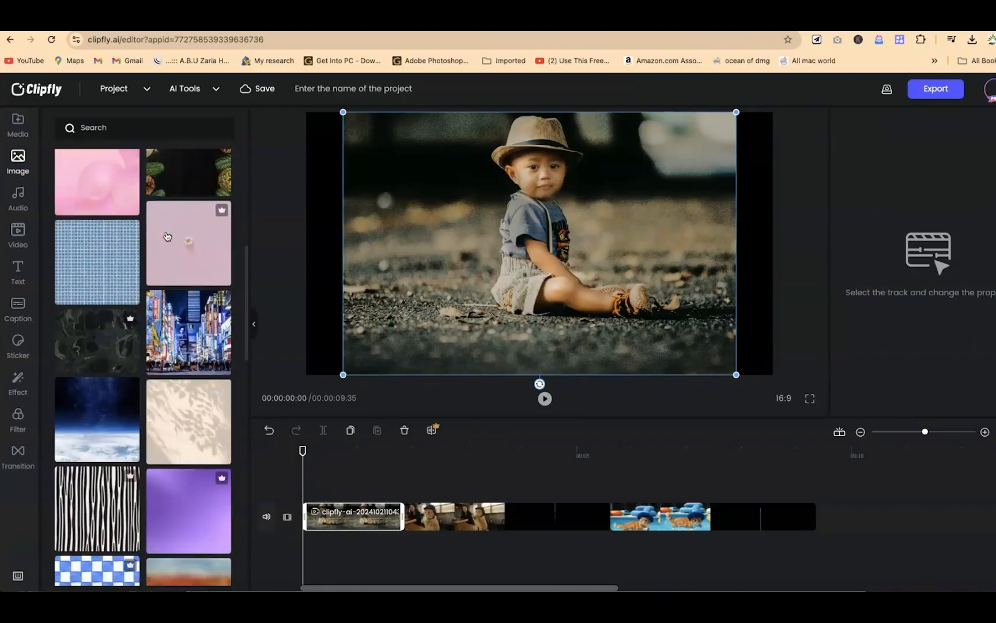
{"action": "scroll", "coordinate": [121, 125], "scroll_direction": "up", "scroll_amount": 5}
{"action": "left_click", "coordinate": [122, 124]}
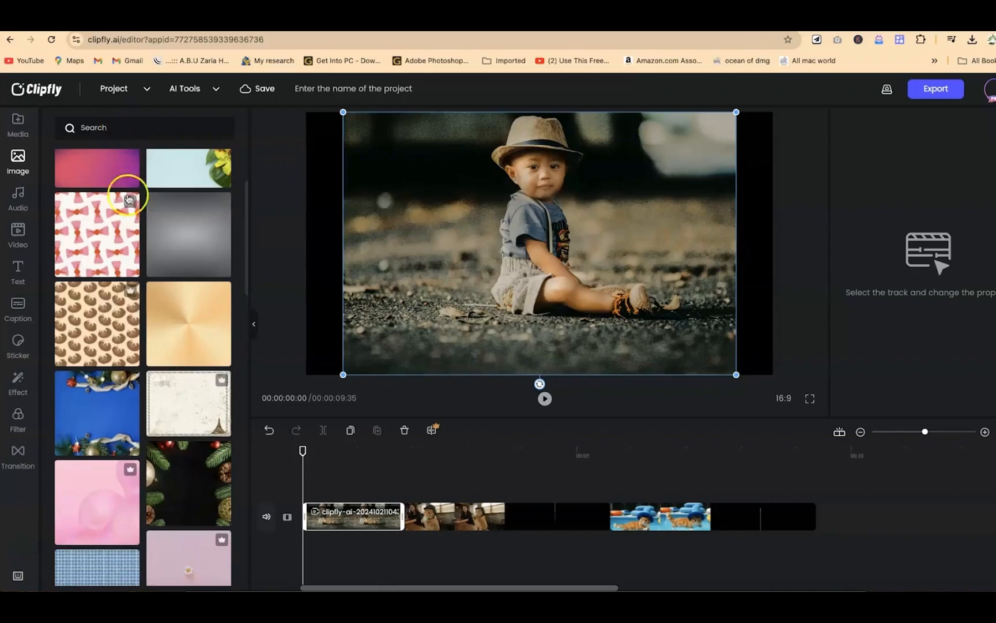
{"action": "scroll", "coordinate": [134, 291], "scroll_direction": "down", "scroll_amount": 10}
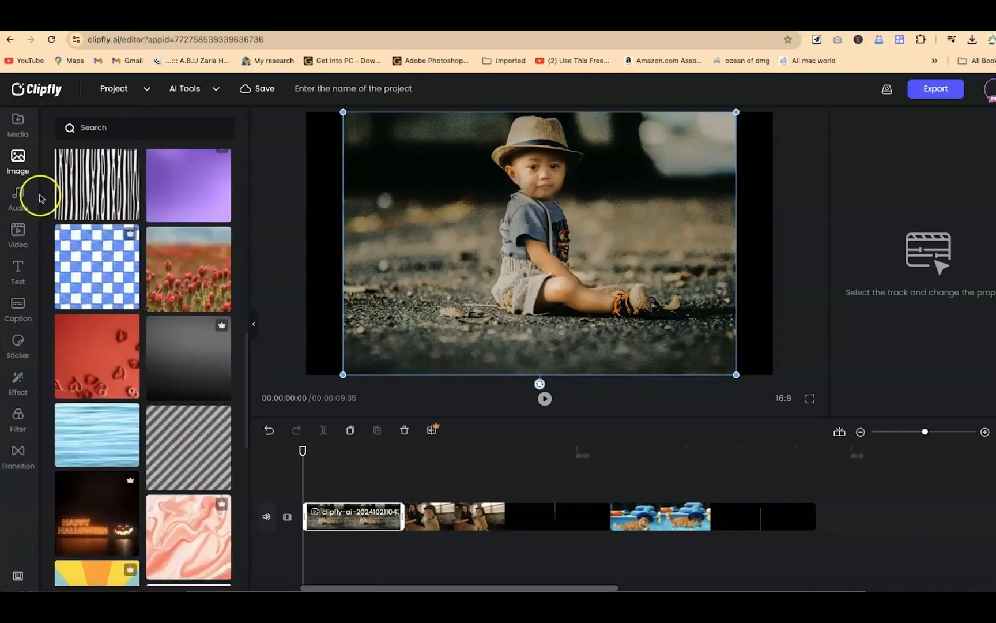
{"action": "left_click", "coordinate": [19, 195]}
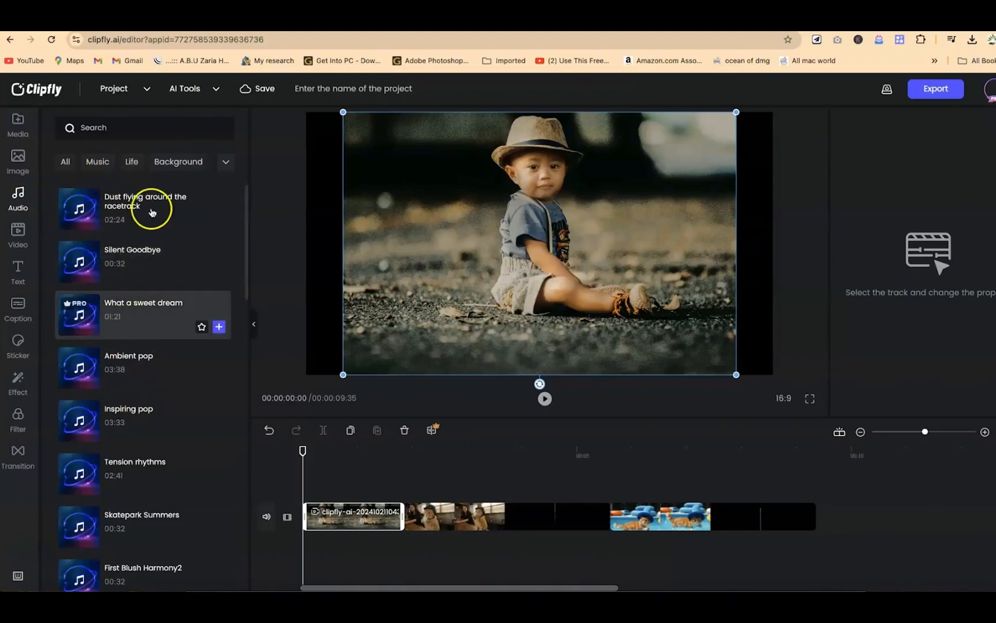
Step: Browse all audio categories, audition the First Blush Harmony2 track and add it to the timeline
{"action": "left_click", "coordinate": [225, 162]}
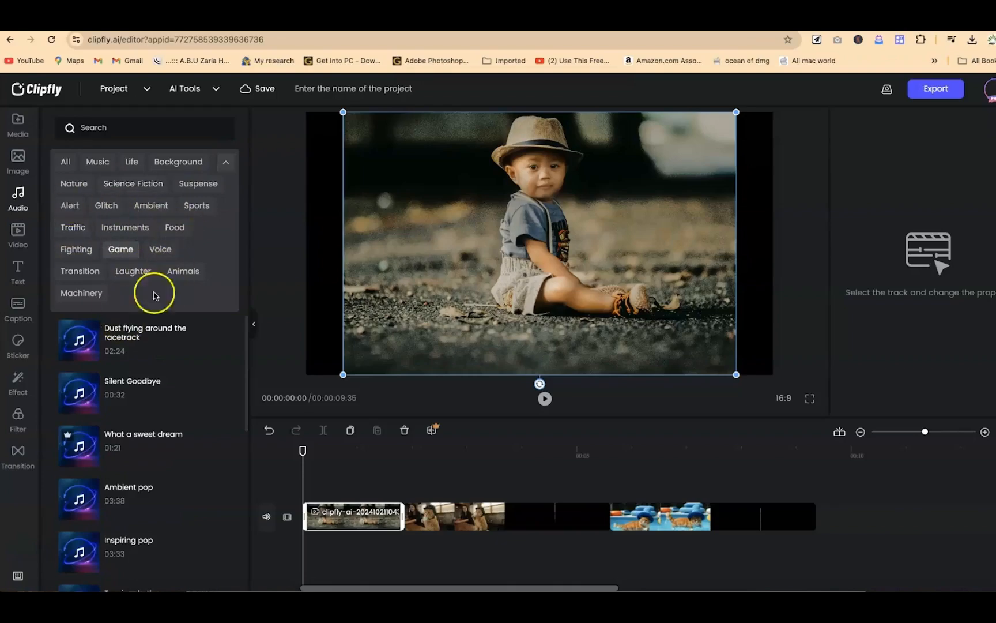
{"action": "left_click", "coordinate": [62, 162]}
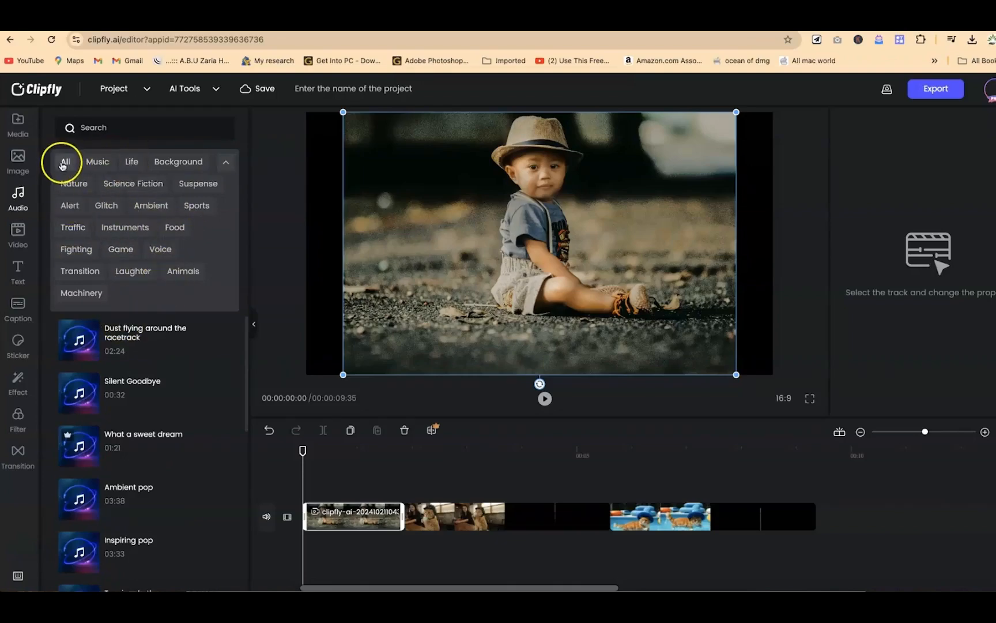
{"action": "scroll", "coordinate": [114, 315], "scroll_direction": "down", "scroll_amount": 4}
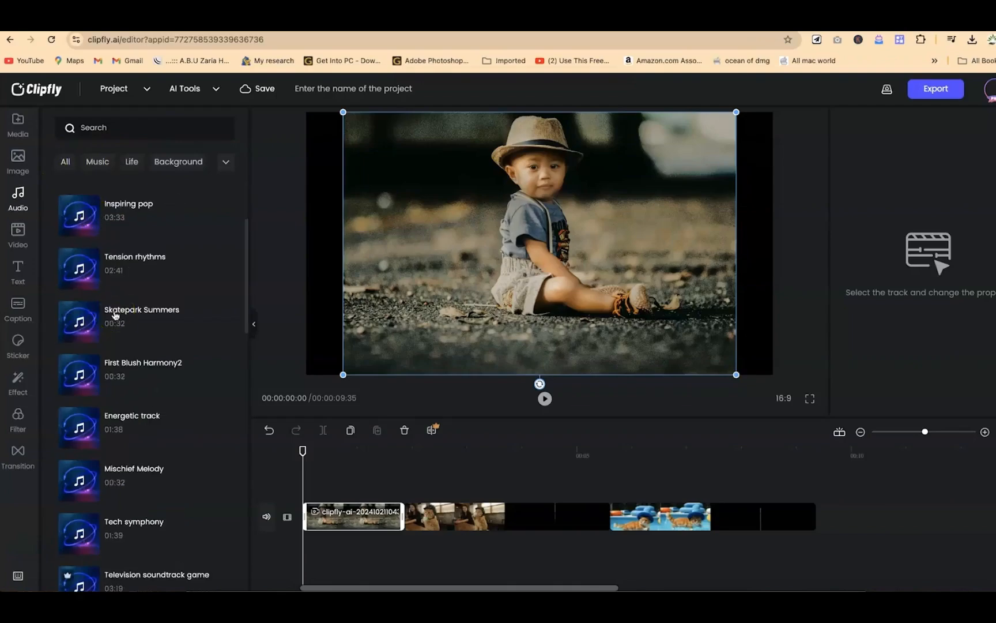
{"action": "scroll", "coordinate": [78, 315], "scroll_direction": "down", "scroll_amount": 1}
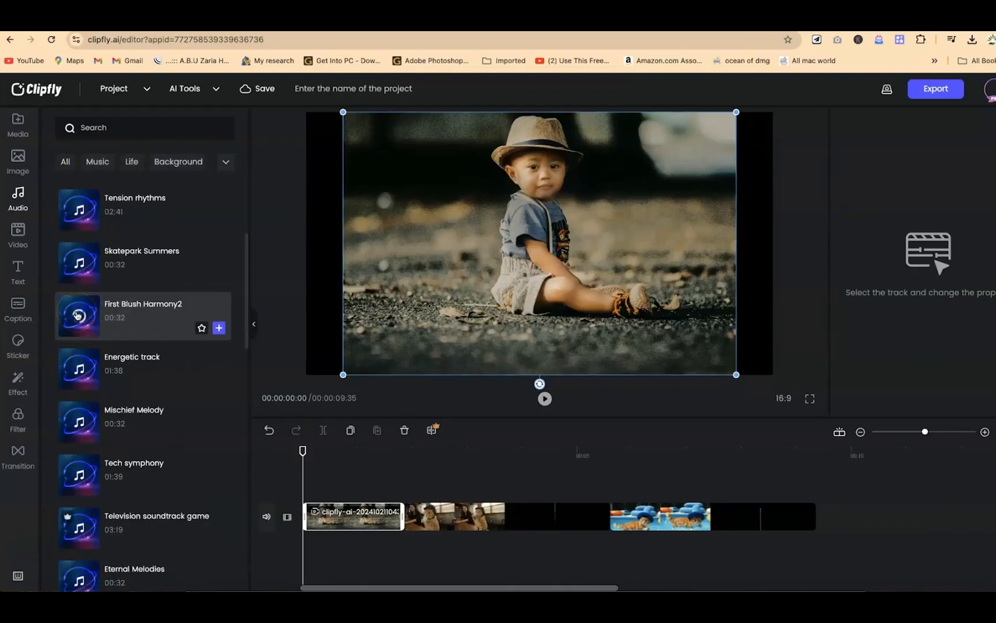
{"action": "left_click", "coordinate": [78, 315]}
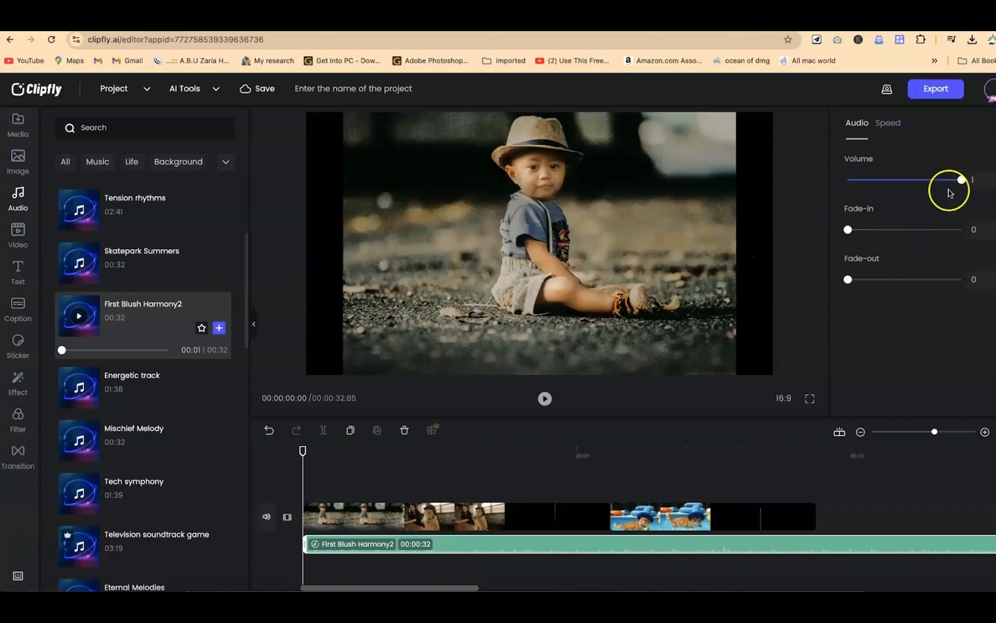
Step: Lower the First Blush Harmony2 track's volume to 0.56 and set its fade-in to 9.99
{"action": "left_click_drag", "start_coordinate": [910, 181], "coordinate": [902, 182]}
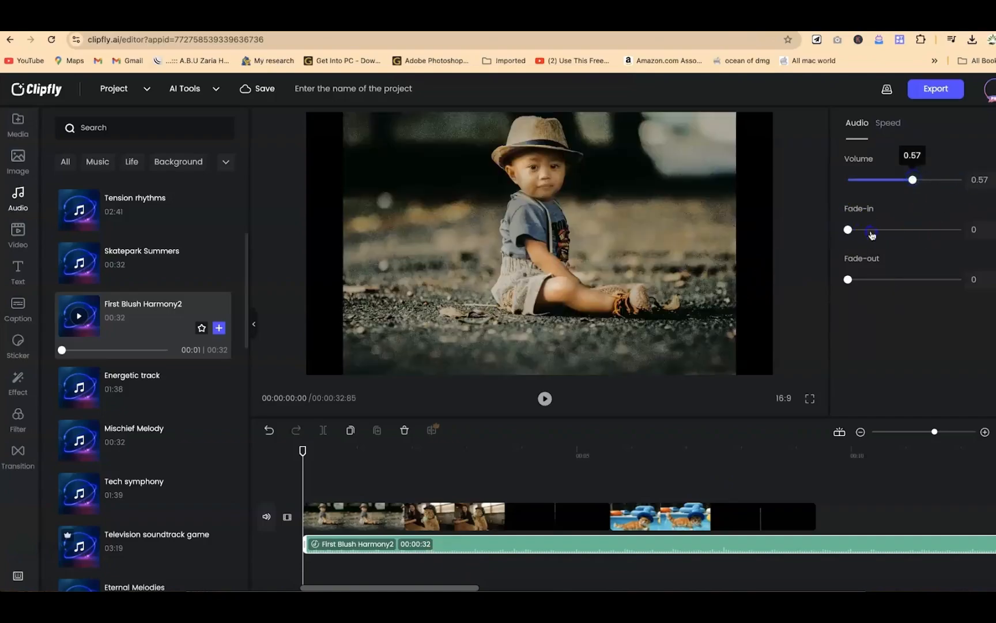
{"action": "left_click_drag", "start_coordinate": [883, 236], "coordinate": [886, 235]}
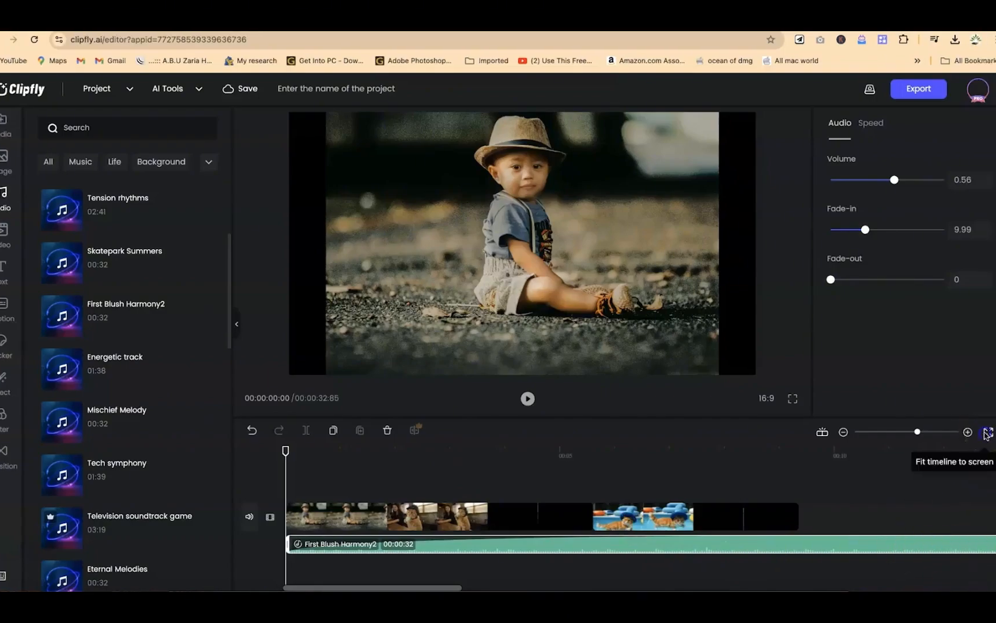
Step: Trim the music track to end with the last video clip and set its fade-out to 3.14
{"action": "left_click", "coordinate": [987, 433]}
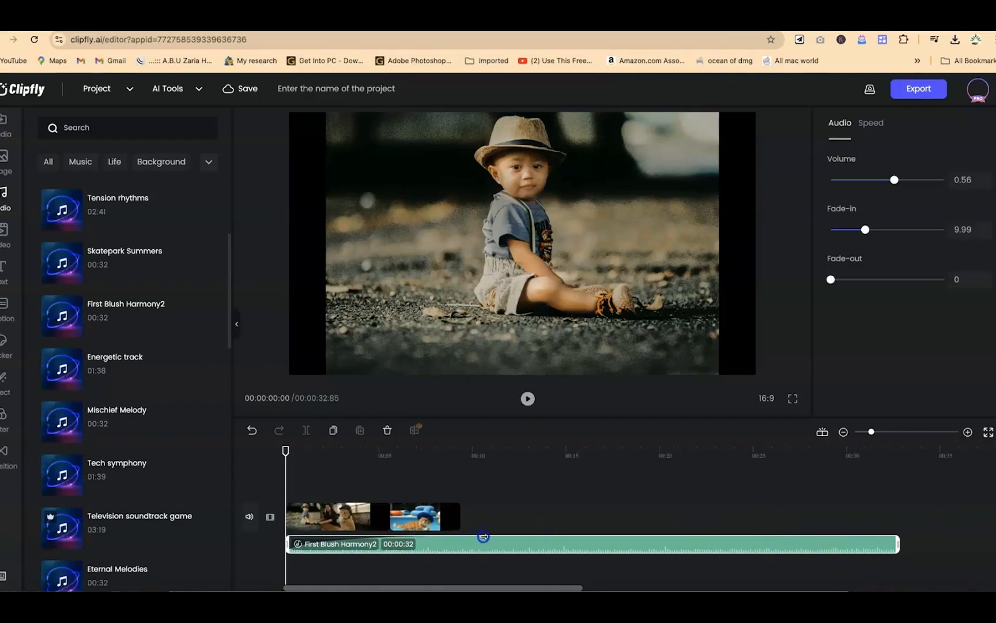
{"action": "left_click_drag", "start_coordinate": [440, 538], "coordinate": [507, 545]}
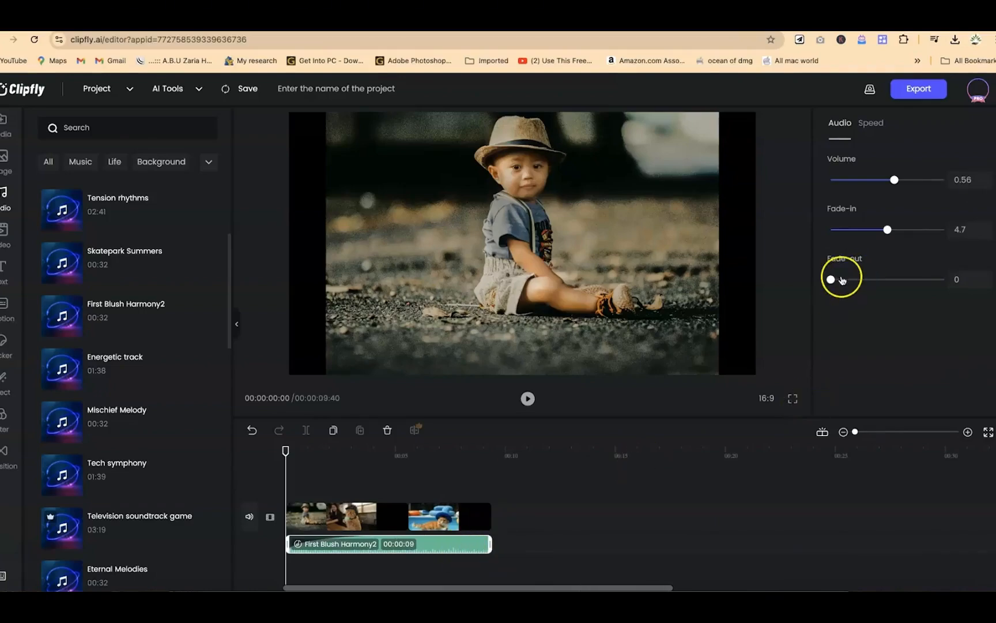
{"action": "left_click", "coordinate": [868, 294]}
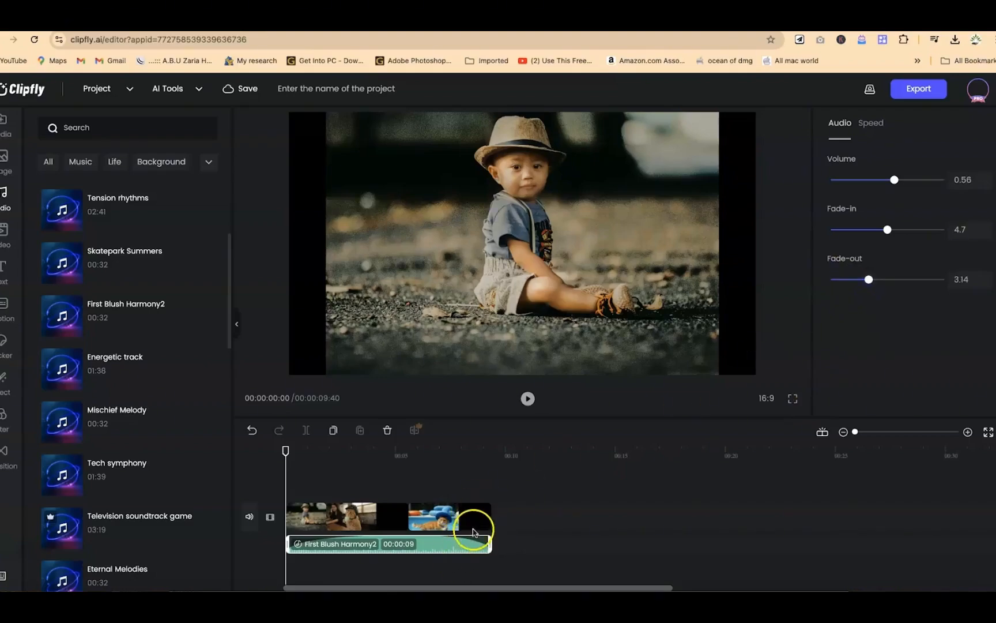
{"action": "left_click", "coordinate": [988, 432]}
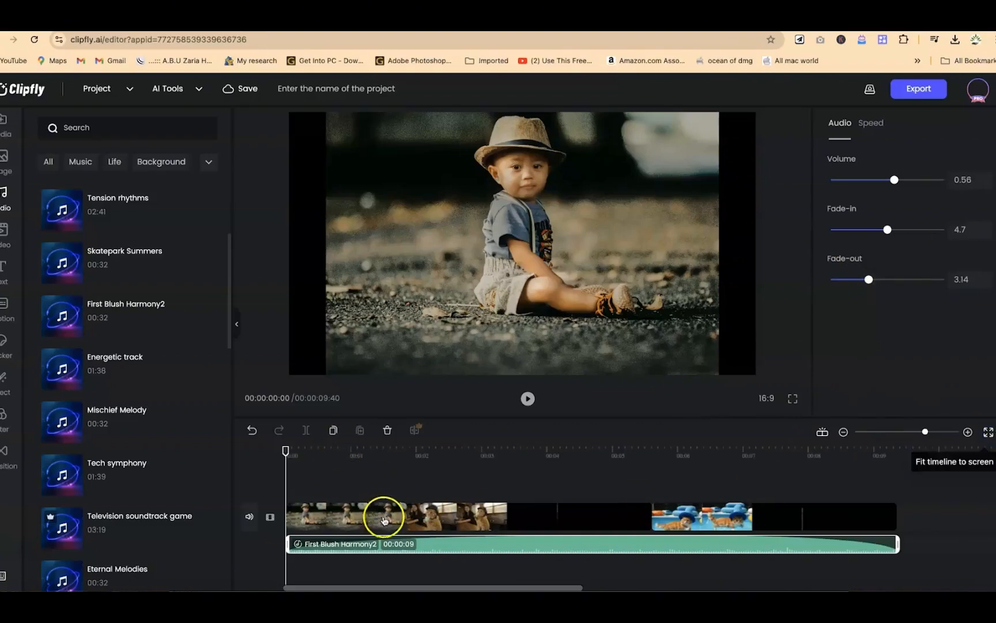
Step: Split the café cat clip at 00:00:03:60 and again at 00:00:04:52
{"action": "left_click", "coordinate": [381, 514]}
{"action": "left_click_drag", "start_coordinate": [371, 519], "coordinate": [606, 529]}
{"action": "left_click", "coordinate": [605, 529]}
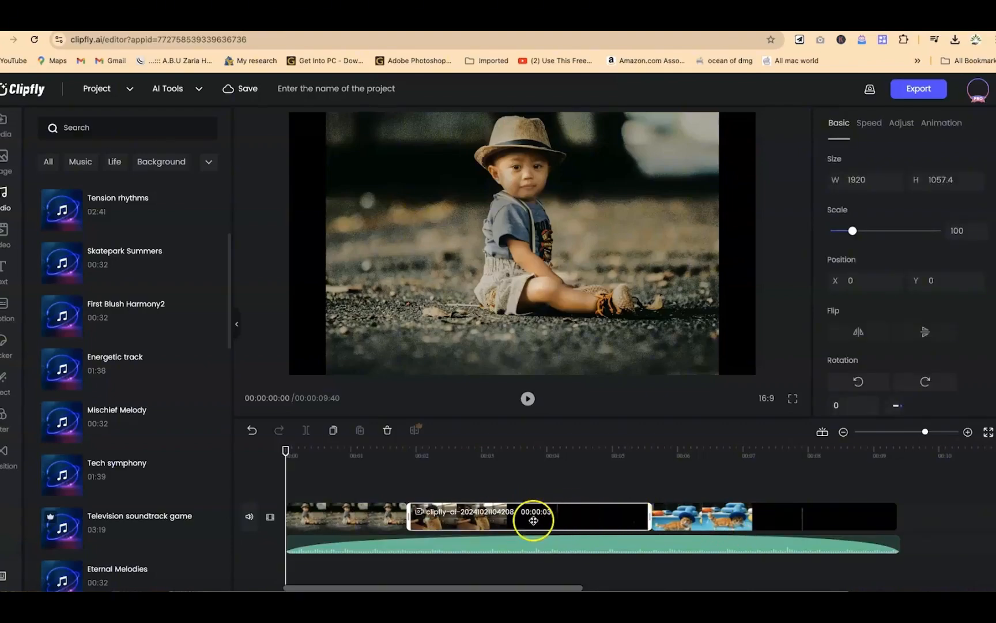
{"action": "left_click", "coordinate": [522, 456]}
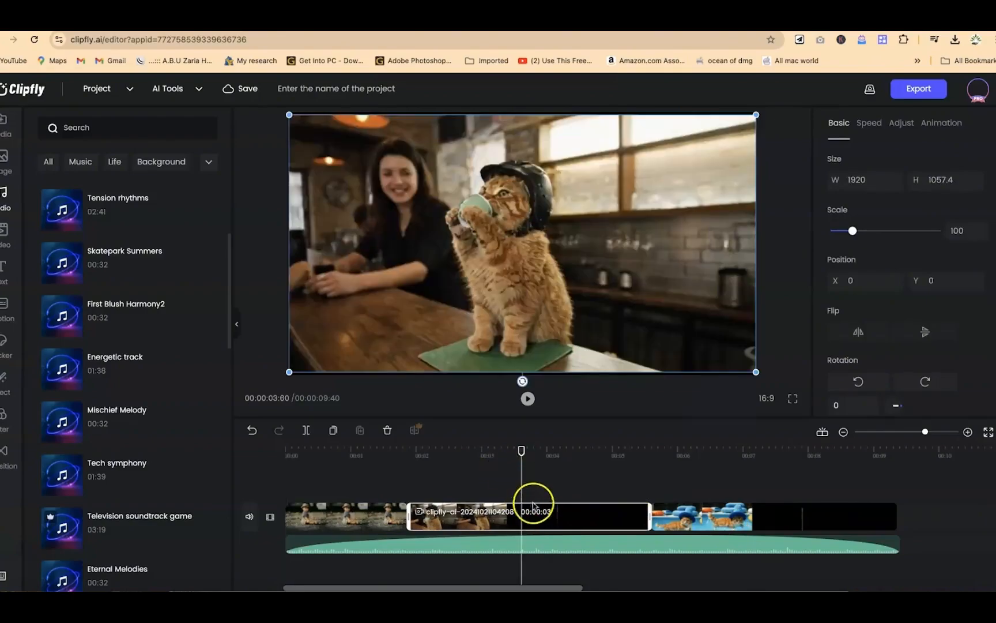
{"action": "left_click", "coordinate": [306, 432]}
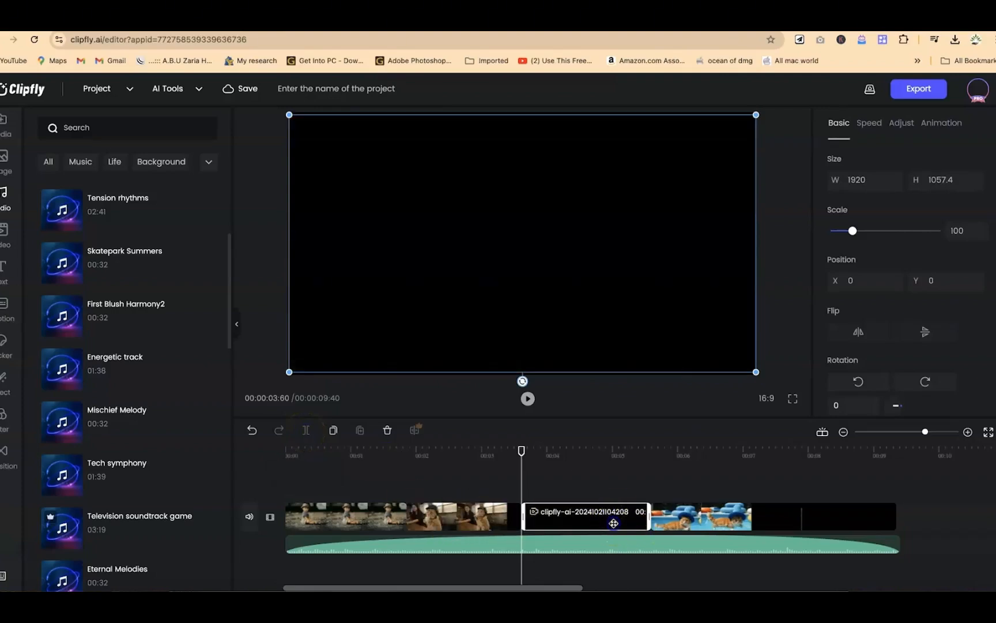
{"action": "left_click", "coordinate": [581, 464]}
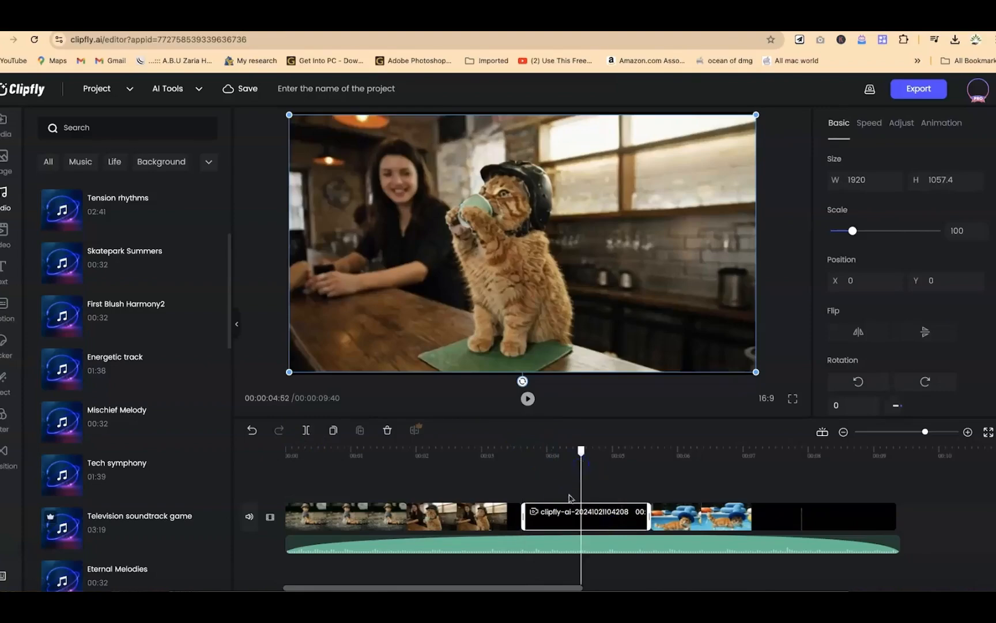
{"action": "left_click", "coordinate": [308, 430]}
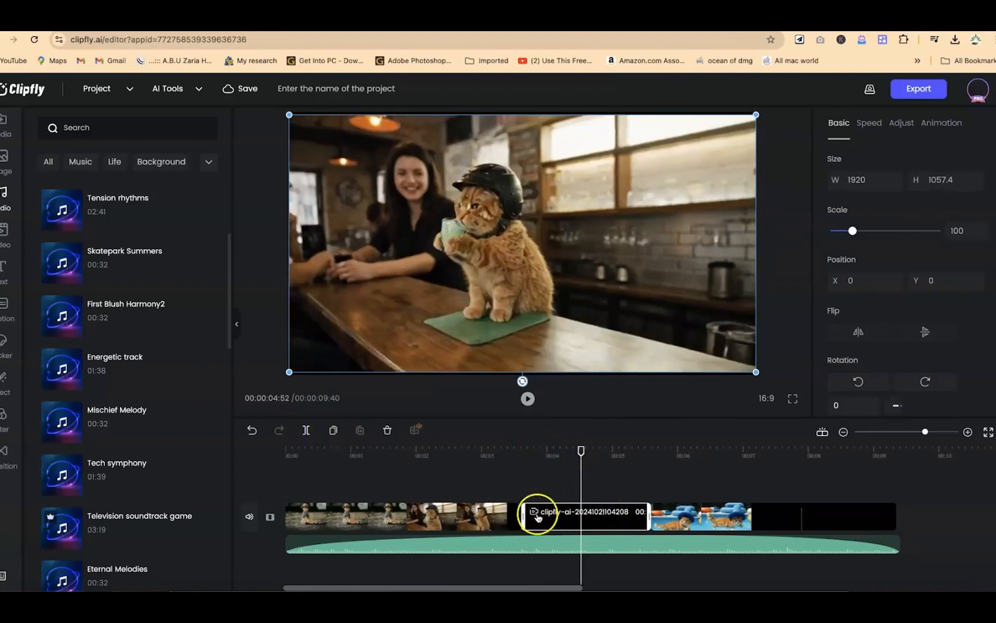
Step: Try deleting the middle segment of the split café cat clip and undo the deletion
{"action": "left_click", "coordinate": [551, 522]}
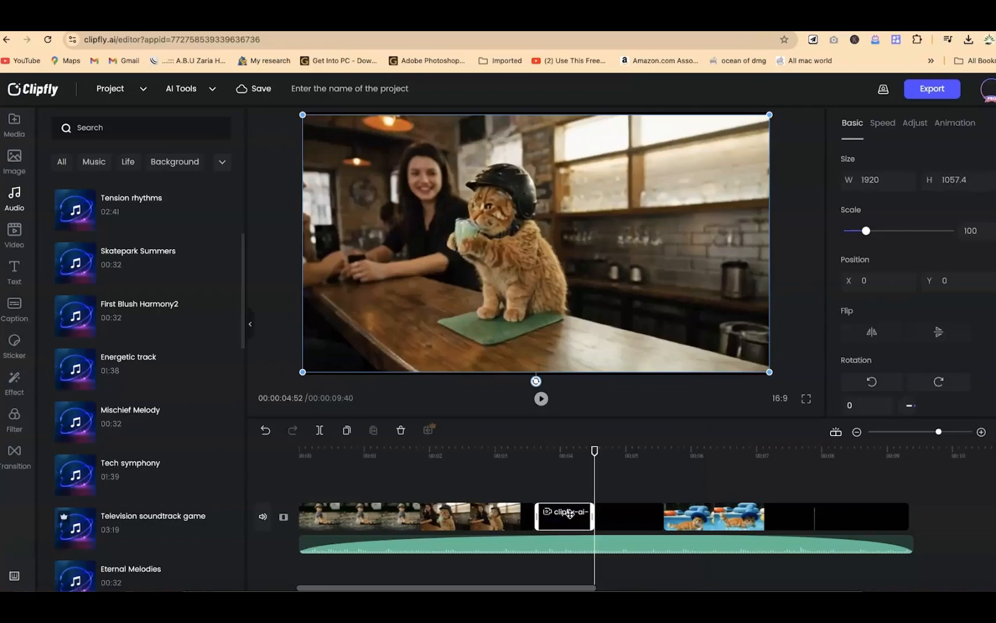
{"action": "key", "text": "Delete"}
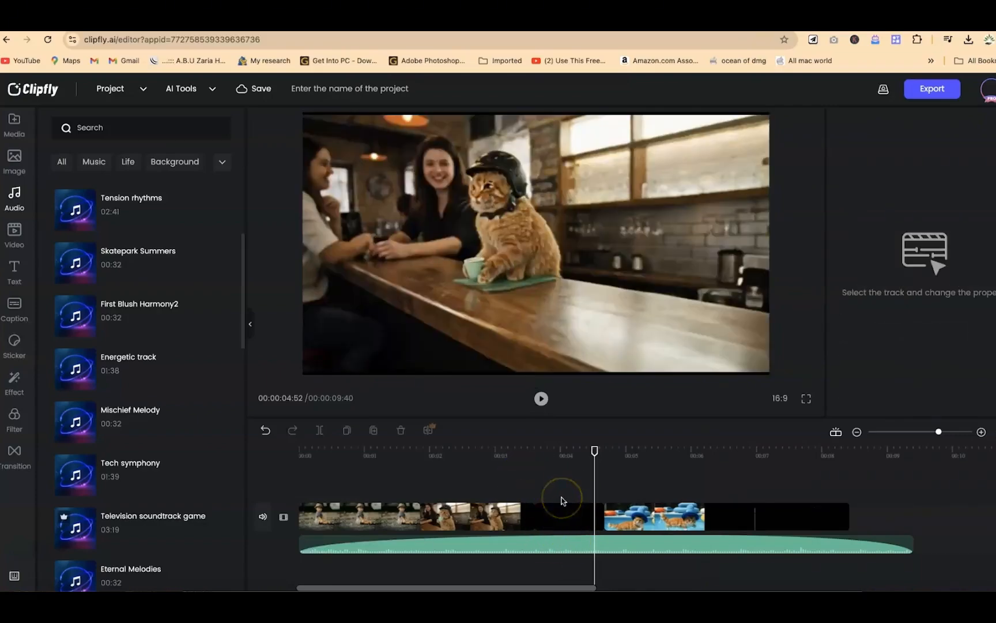
{"action": "key", "text": "ctrl+z"}
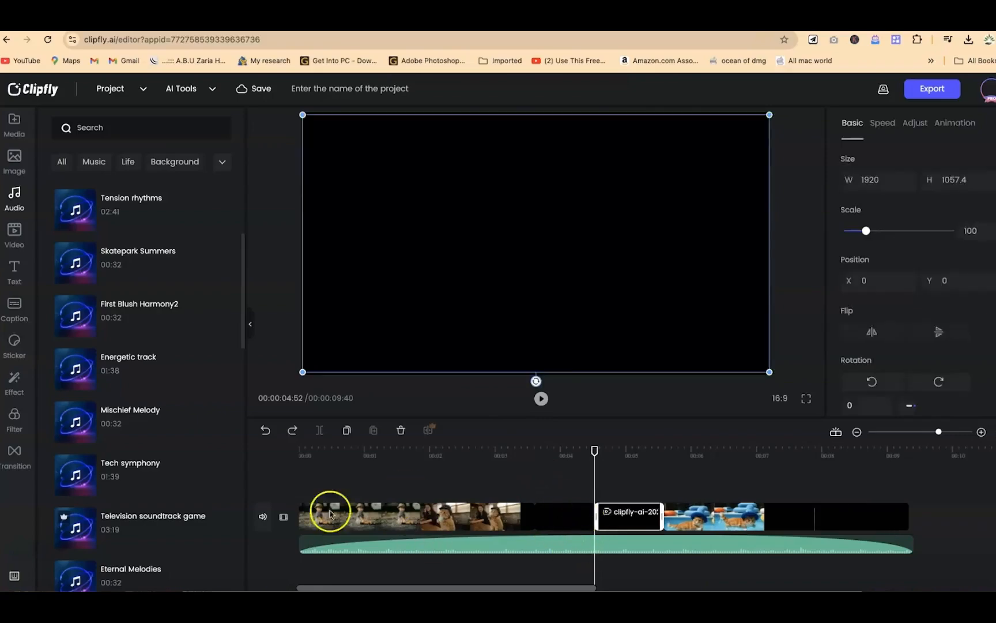
Step: Browse the stock video library to examine the footage on offer
{"action": "left_click", "coordinate": [15, 233]}
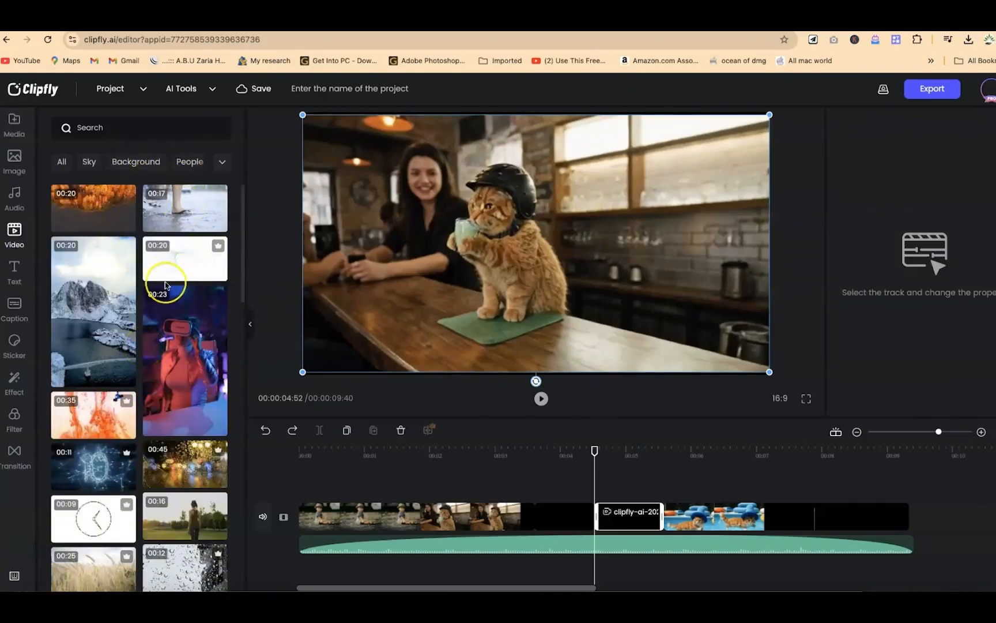
{"action": "scroll", "coordinate": [166, 285], "scroll_direction": "down", "scroll_amount": 1}
{"action": "scroll", "coordinate": [166, 286], "scroll_direction": "down", "scroll_amount": 5}
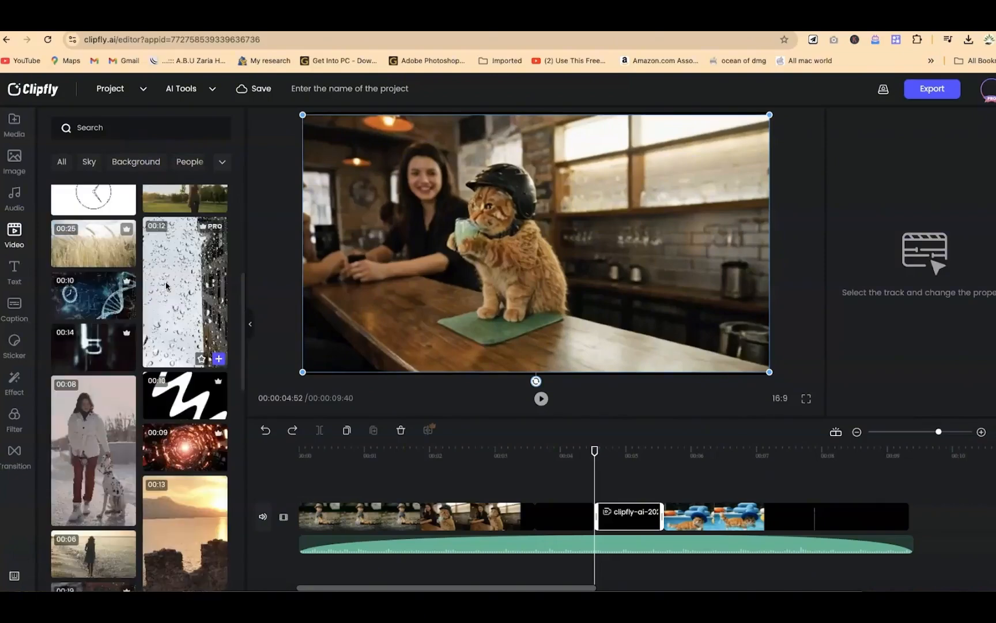
{"action": "scroll", "coordinate": [166, 284], "scroll_direction": "down", "scroll_amount": 5}
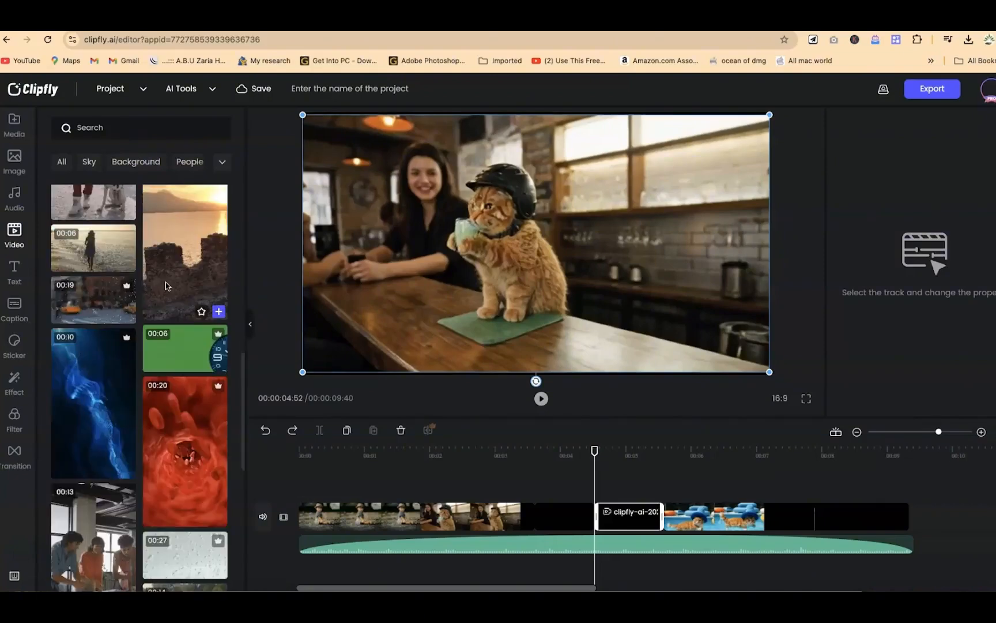
{"action": "scroll", "coordinate": [166, 285], "scroll_direction": "down", "scroll_amount": 1}
{"action": "scroll", "coordinate": [166, 285], "scroll_direction": "down", "scroll_amount": 2}
{"action": "scroll", "coordinate": [166, 285], "scroll_direction": "down", "scroll_amount": 3}
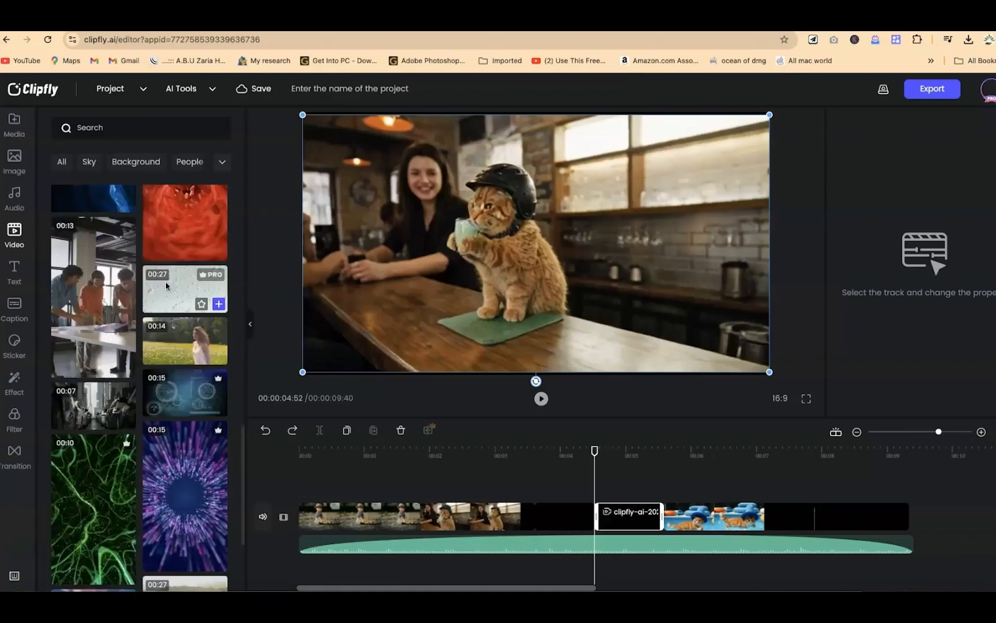
Step: Add a plain text element and move it to the very start of the timeline
{"action": "left_click", "coordinate": [16, 277]}
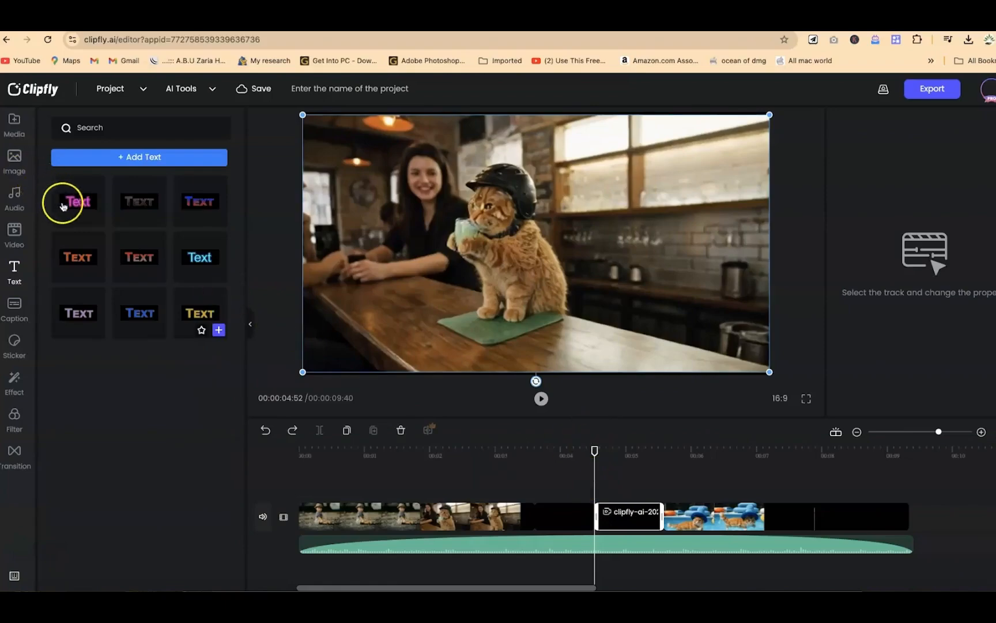
{"action": "left_click", "coordinate": [127, 162]}
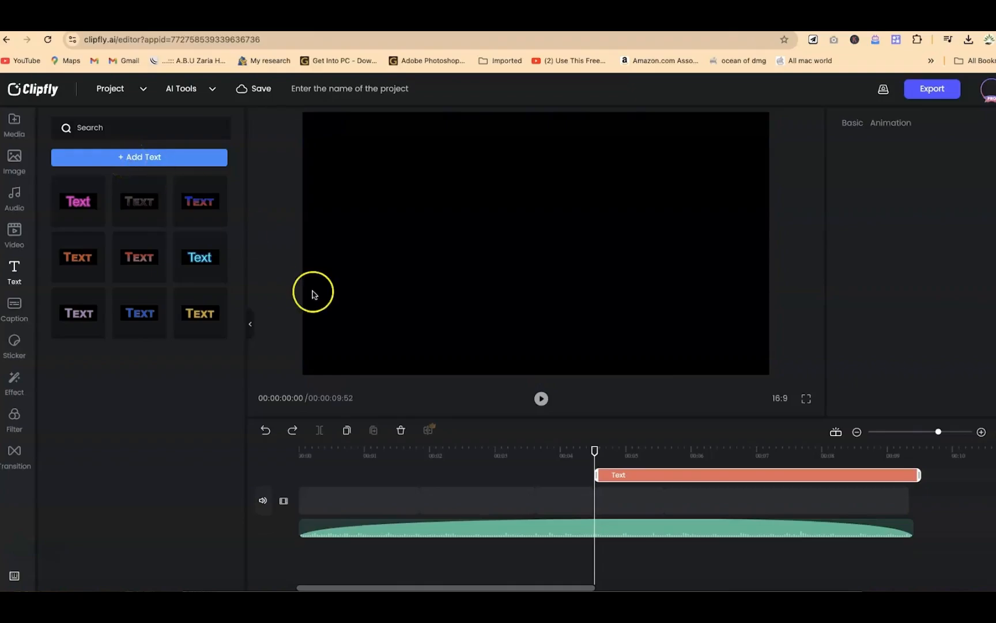
{"action": "scroll", "coordinate": [512, 475], "scroll_direction": "right", "scroll_amount": 5}
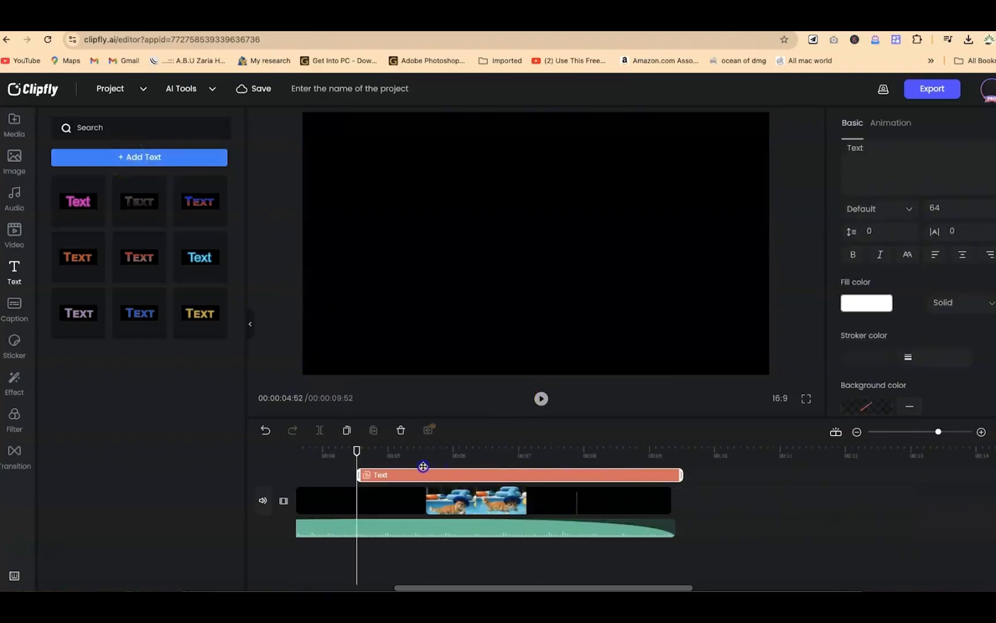
{"action": "left_click_drag", "start_coordinate": [387, 475], "coordinate": [397, 493]}
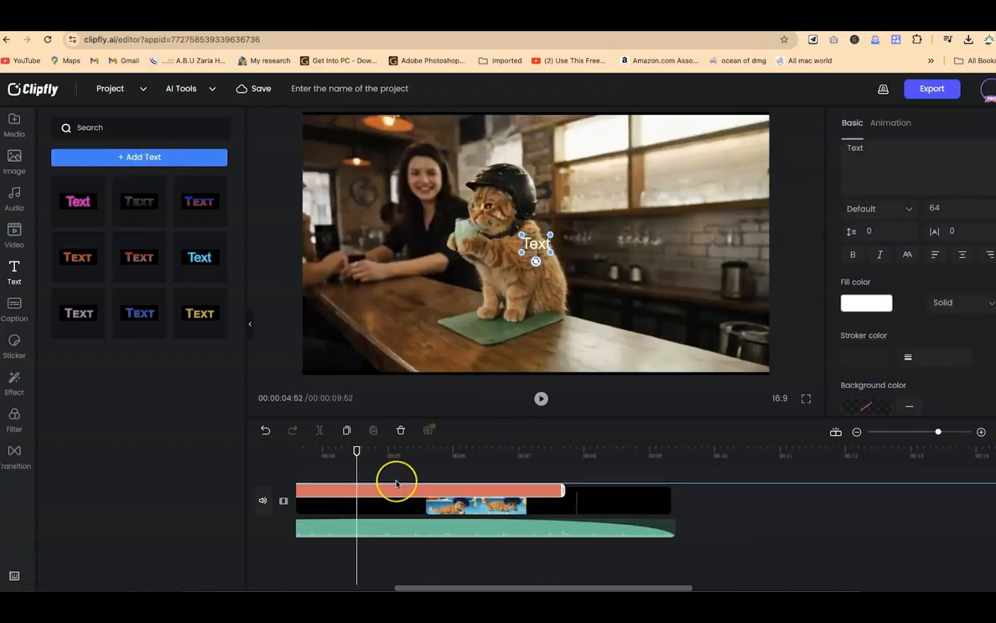
{"action": "left_click_drag", "start_coordinate": [397, 483], "coordinate": [397, 484]}
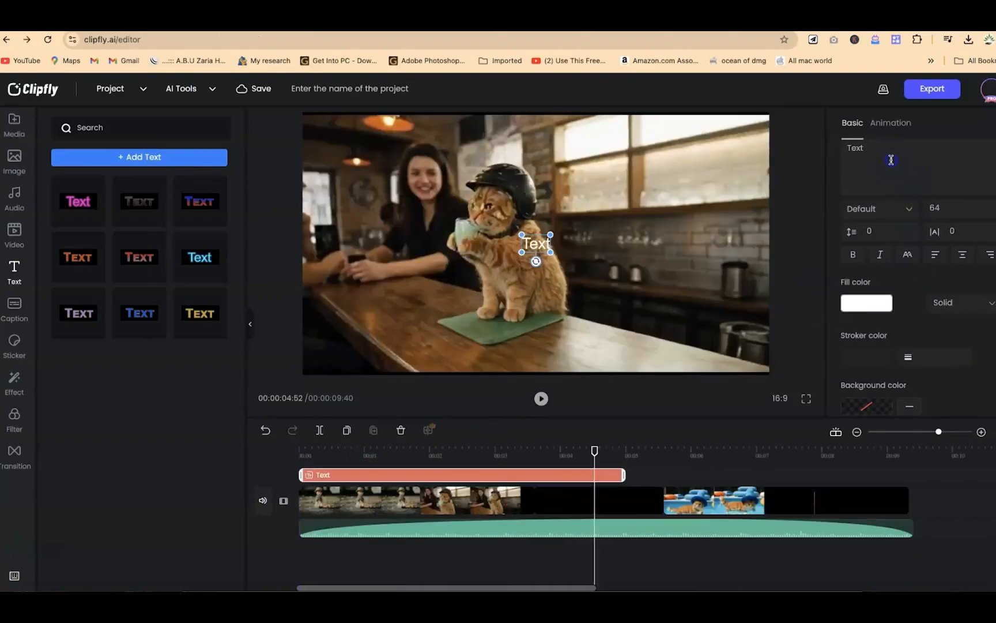
Step: Replace the text element's placeholder content with "Thank you for checking by"
{"action": "key", "text": "ctrl+a"}
{"action": "type", "text": "Thank you for checking"}
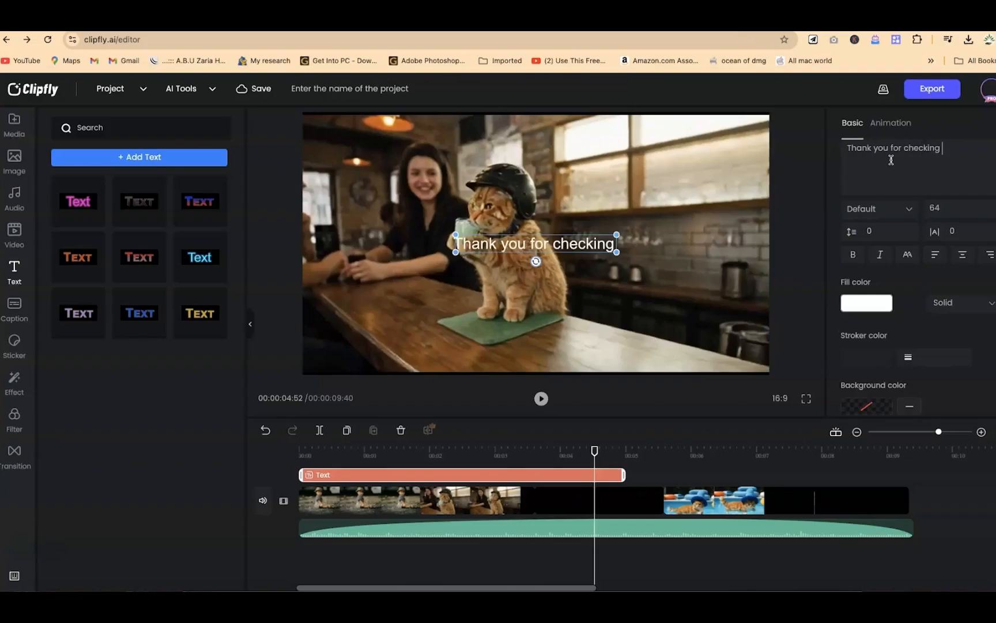
{"action": "type", "text": " by"}
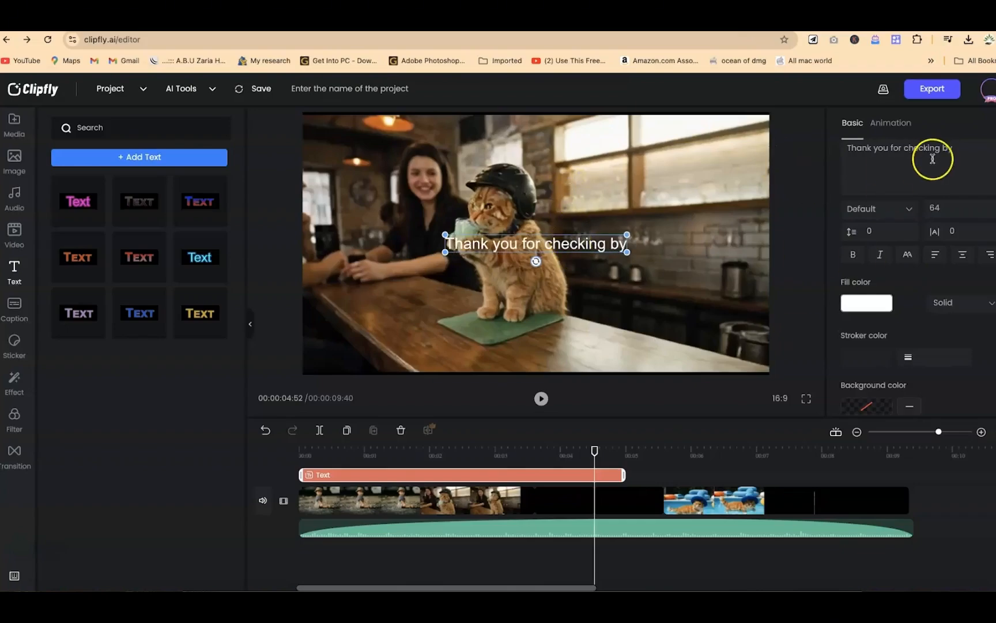
Step: Check the fill color and fill type options of the "Thank you for checking by" text and make it bold
{"action": "key", "text": "ctrl+a"}
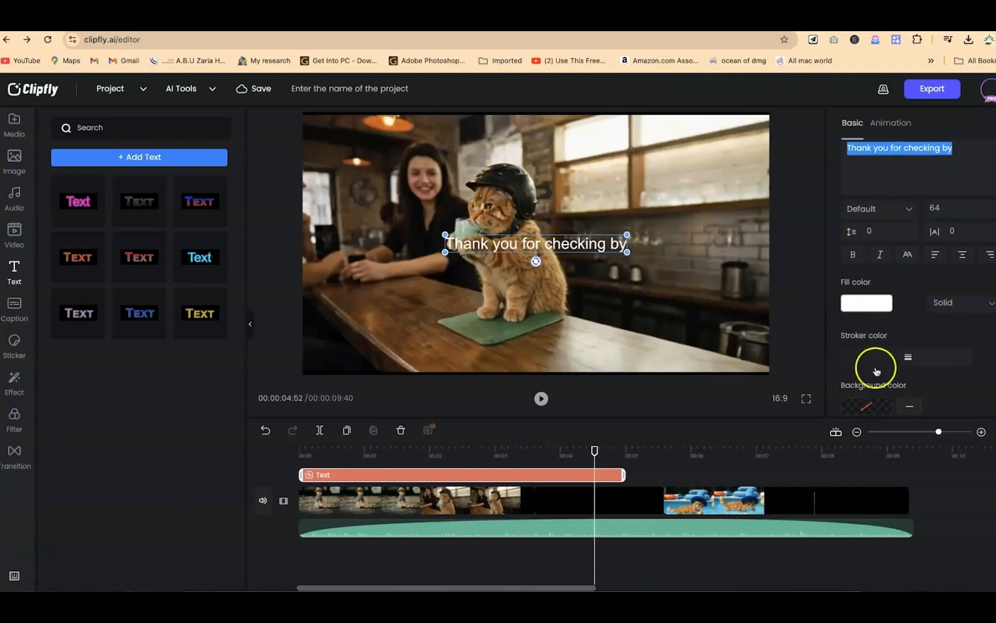
{"action": "left_click", "coordinate": [879, 304]}
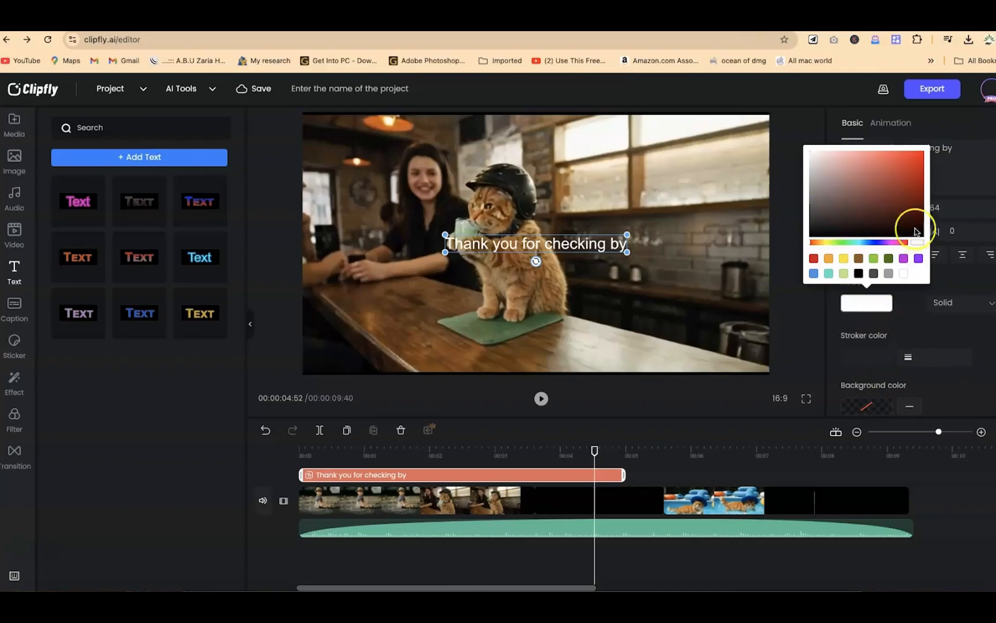
{"action": "left_click", "coordinate": [981, 318]}
{"action": "left_click", "coordinate": [967, 304]}
{"action": "left_click", "coordinate": [989, 373]}
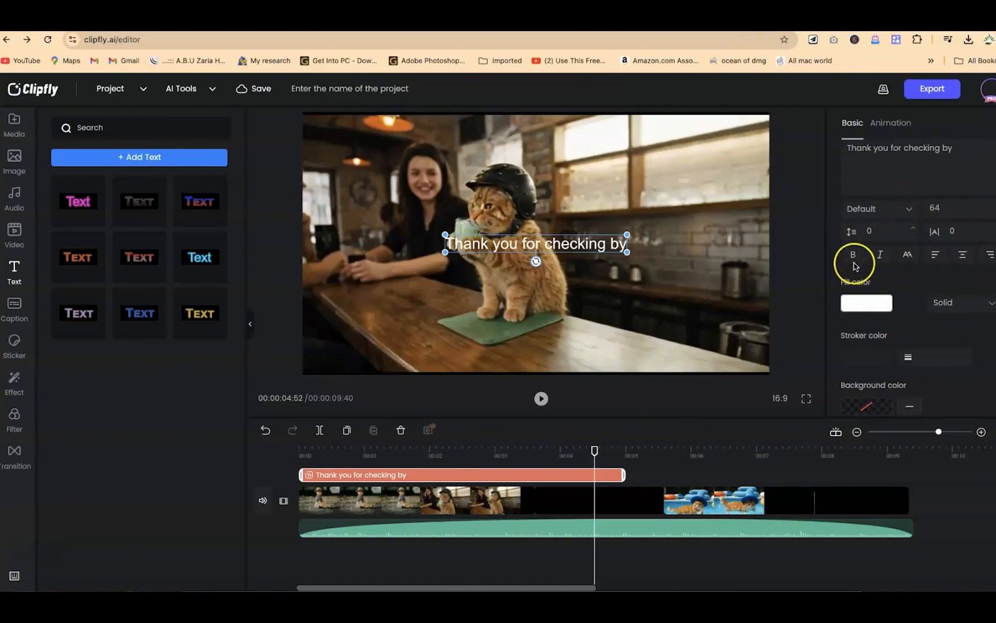
{"action": "left_click", "coordinate": [853, 256]}
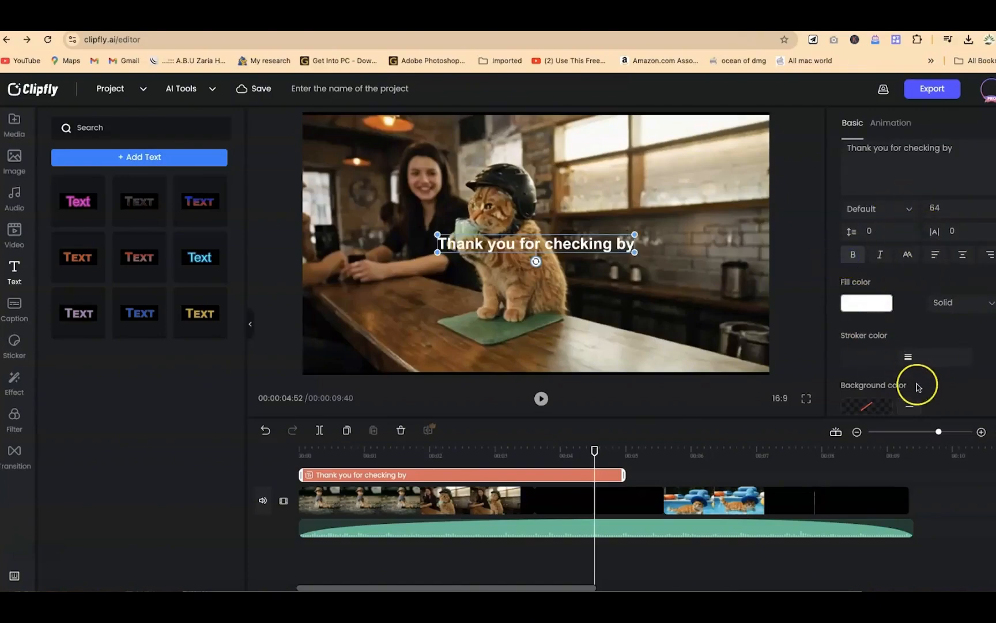
{"action": "scroll", "coordinate": [925, 375], "scroll_direction": "down", "scroll_amount": 4}
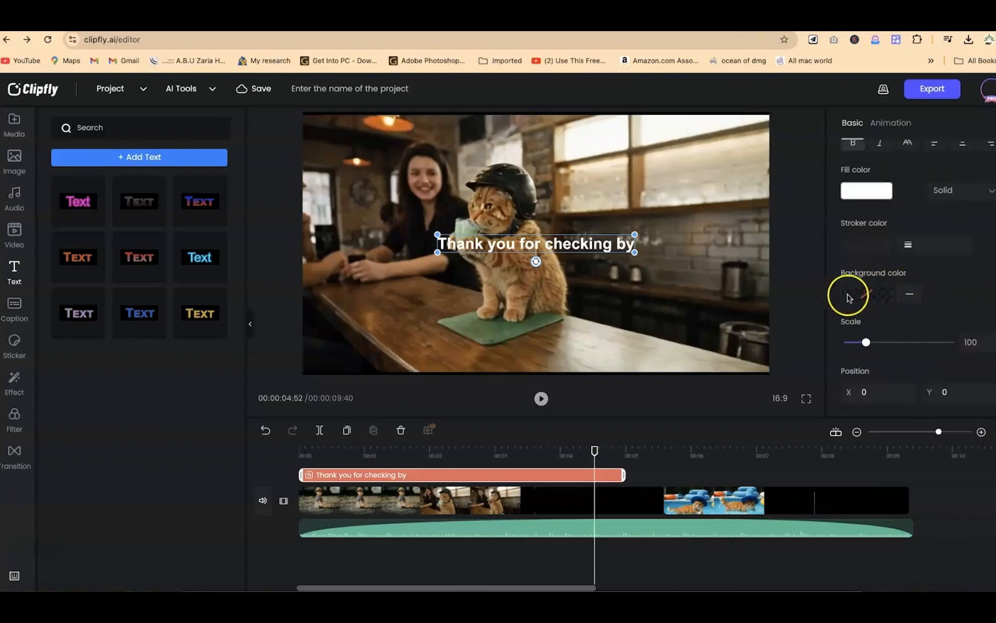
Step: Give the "Thank you for checking by" text a solid black background color and look over its scale, position, rotation and opacity settings
{"action": "left_click", "coordinate": [874, 294]}
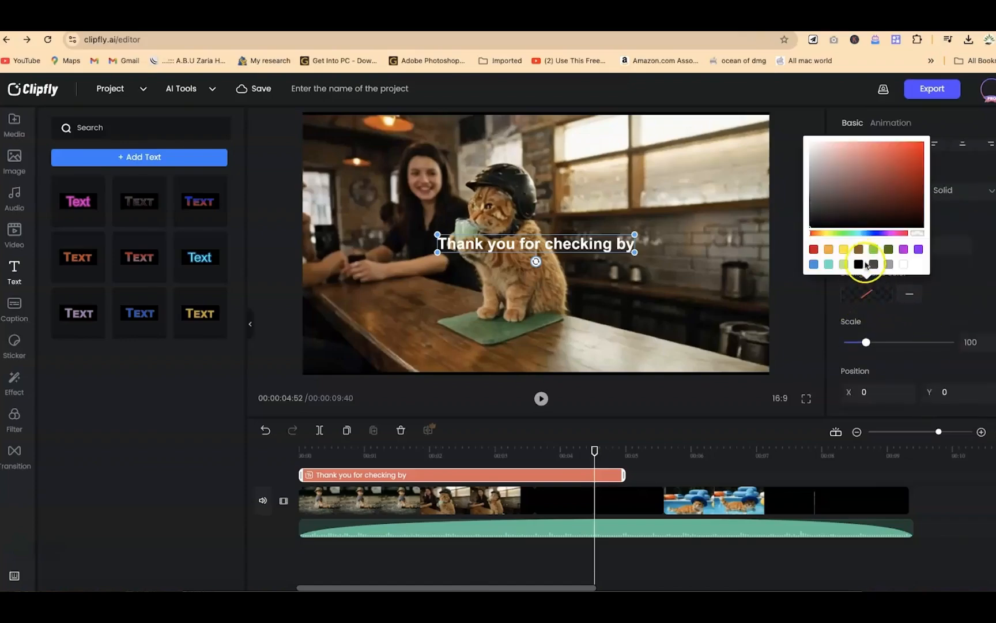
{"action": "left_click", "coordinate": [861, 265]}
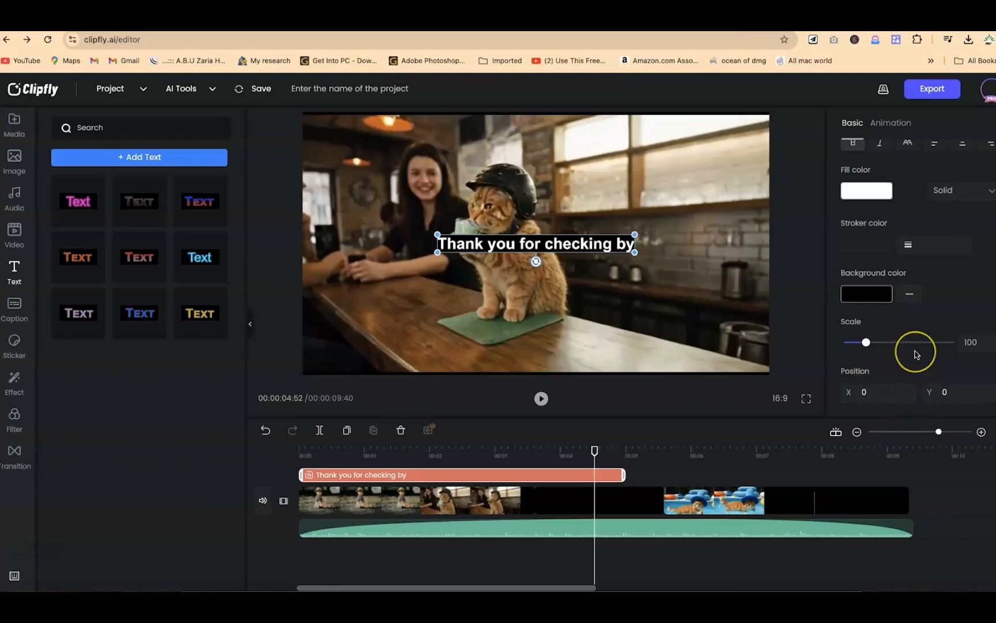
{"action": "scroll", "coordinate": [914, 352], "scroll_direction": "down", "scroll_amount": 3}
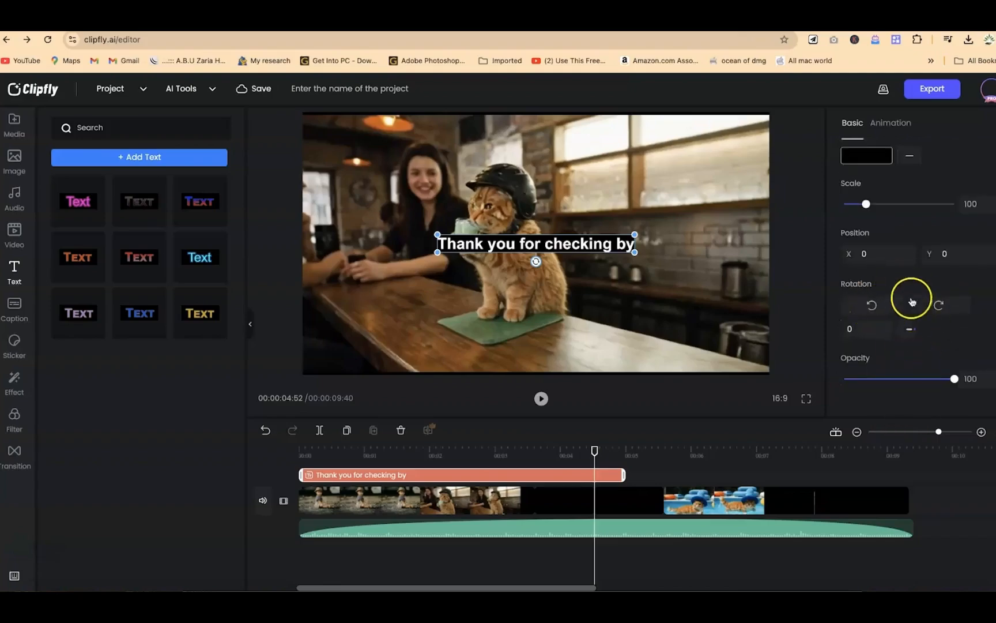
{"action": "scroll", "coordinate": [900, 231], "scroll_direction": "up", "scroll_amount": 5}
Step: Apply the first bounce-in build-in and first bounce-out build-out animations to the "Thank you for checking by" text and play back the timeline
{"action": "left_click", "coordinate": [881, 128]}
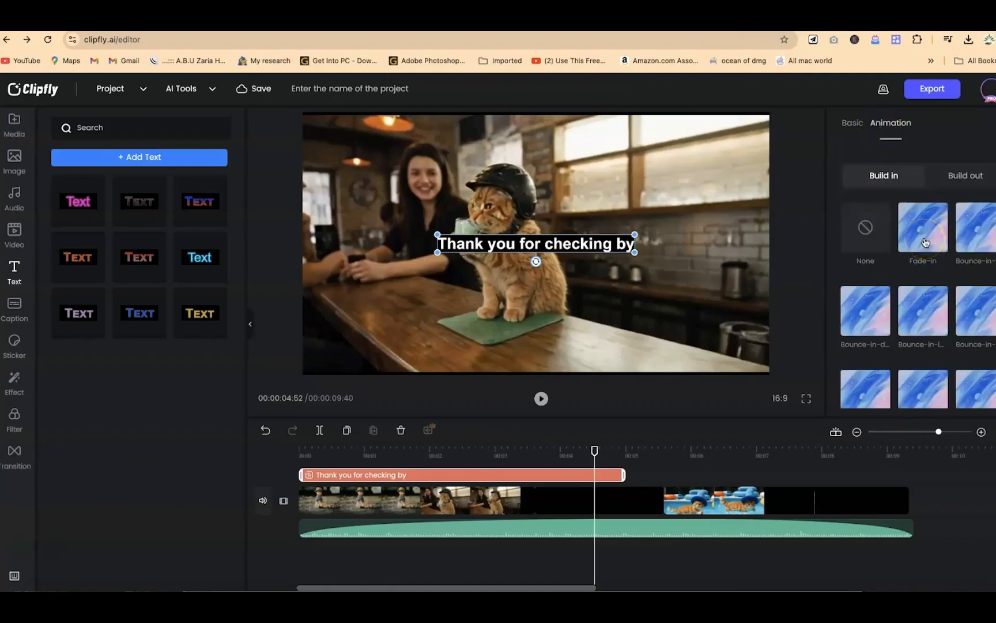
{"action": "left_click", "coordinate": [972, 245]}
{"action": "left_click", "coordinate": [955, 182]}
{"action": "left_click", "coordinate": [977, 234]}
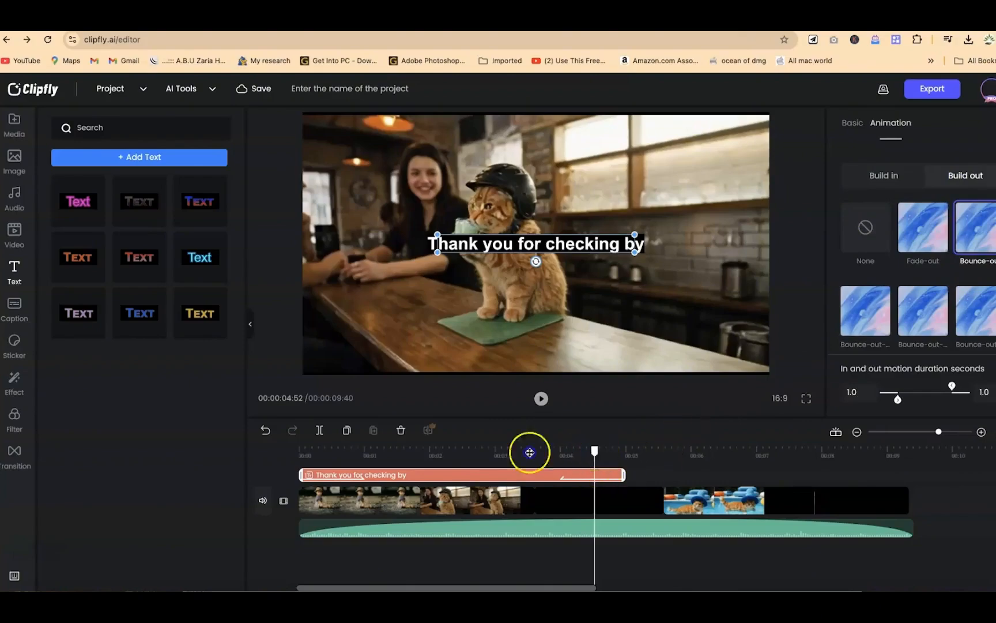
{"action": "left_click_drag", "start_coordinate": [321, 434], "coordinate": [247, 435]}
{"action": "key", "text": "space"}
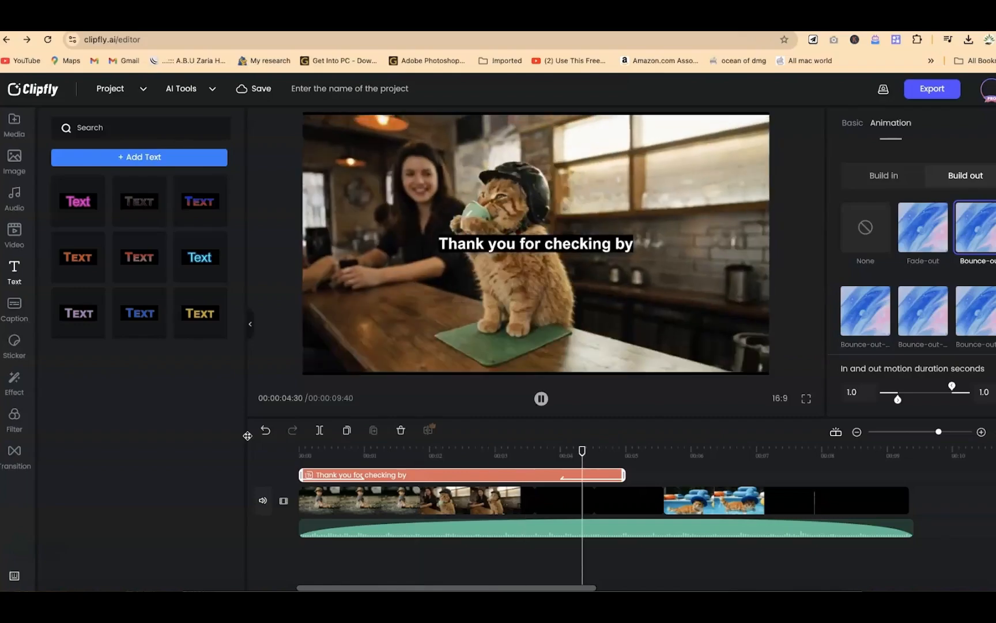
{"action": "key", "text": "space"}
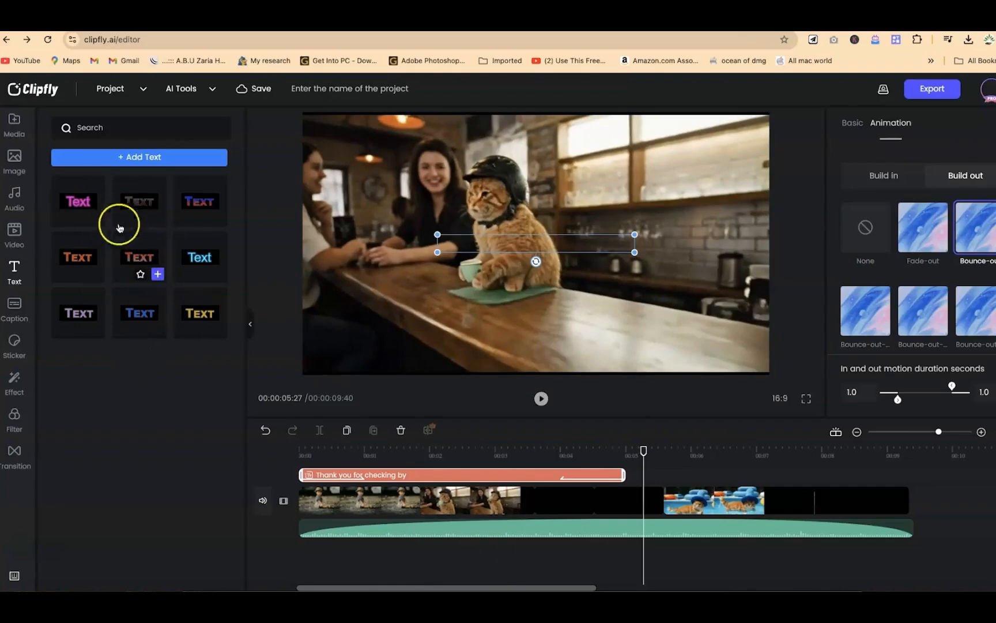
Step: Add the red lantern sticker, enlarge it to about 106 x 303 and place it near the video frame's lower-right corner
{"action": "left_click", "coordinate": [15, 314]}
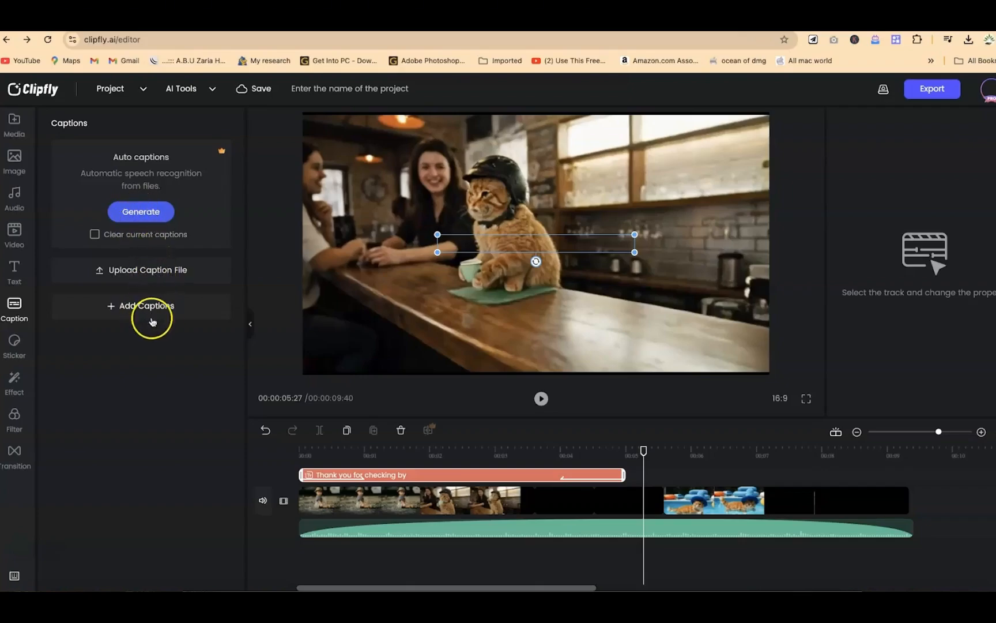
{"action": "left_click", "coordinate": [14, 345]}
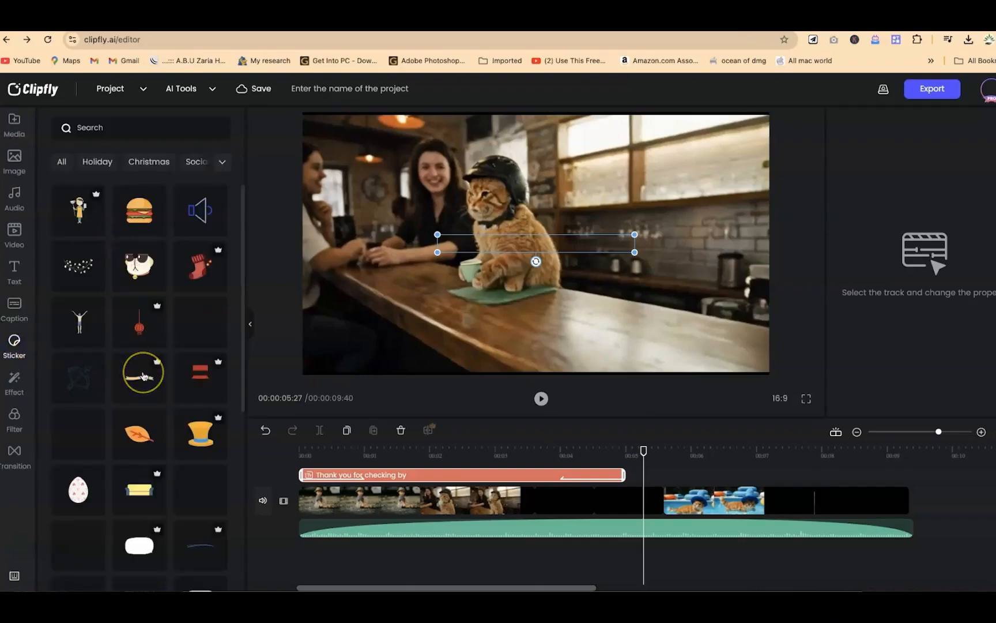
{"action": "scroll", "coordinate": [138, 227], "scroll_direction": "down", "scroll_amount": 2}
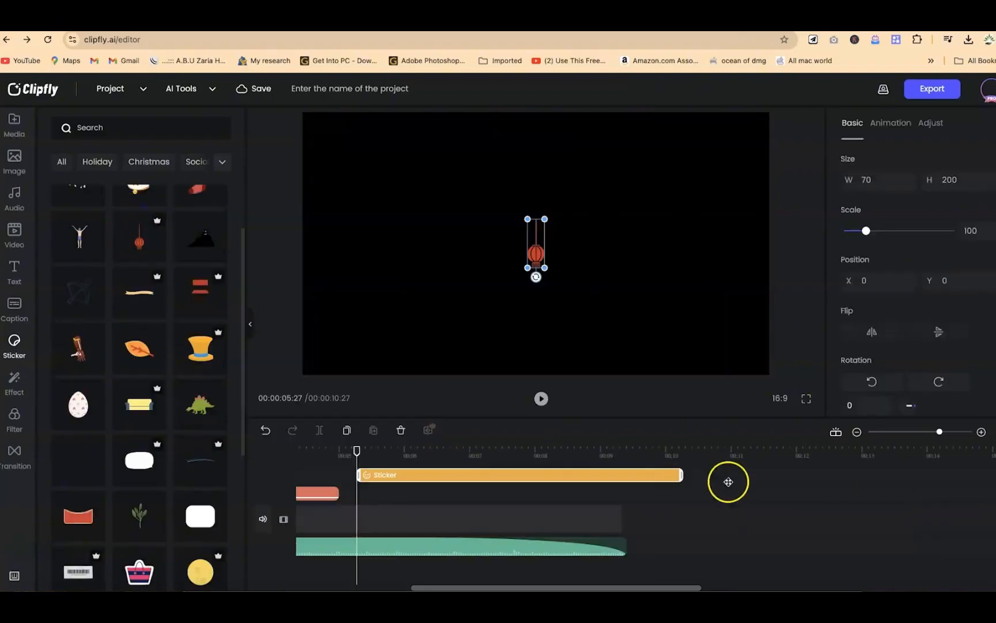
{"action": "left_click_drag", "start_coordinate": [583, 472], "coordinate": [512, 470]}
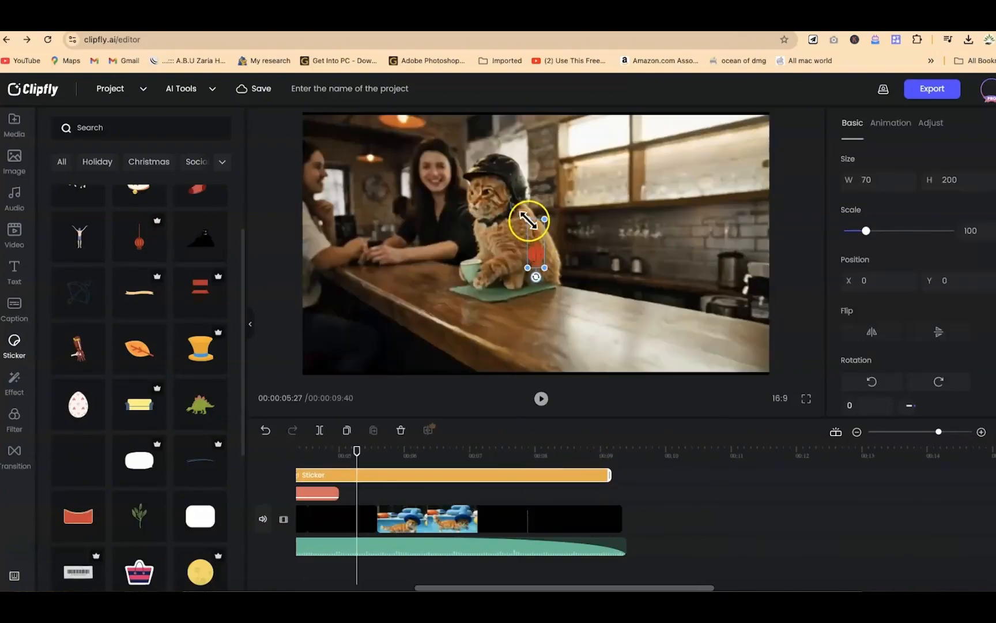
{"action": "left_click_drag", "start_coordinate": [465, 203], "coordinate": [454, 194]}
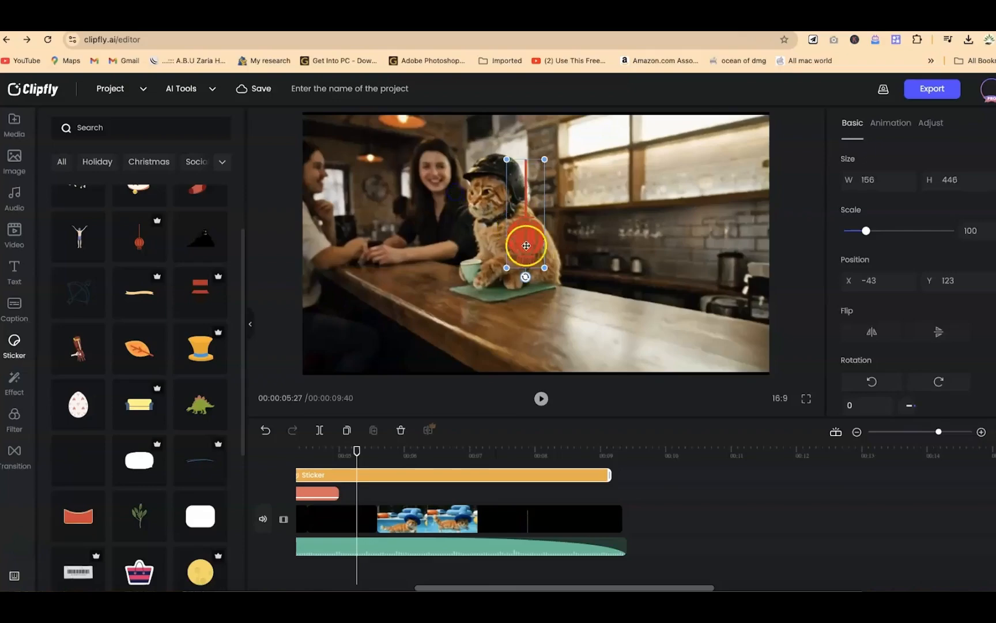
{"action": "left_click_drag", "start_coordinate": [552, 265], "coordinate": [644, 324]}
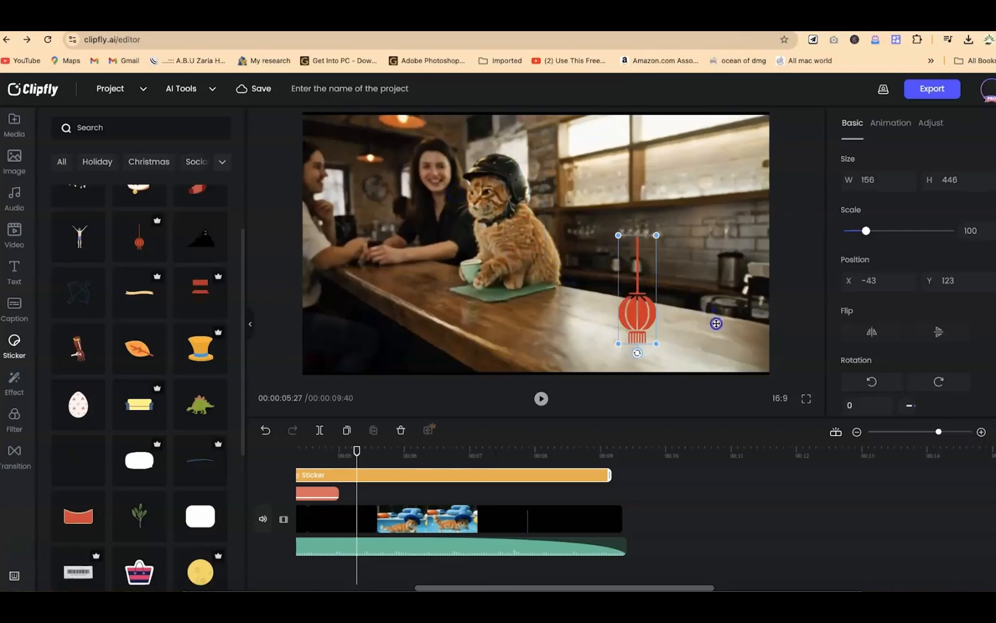
{"action": "left_click_drag", "start_coordinate": [715, 322], "coordinate": [728, 345]}
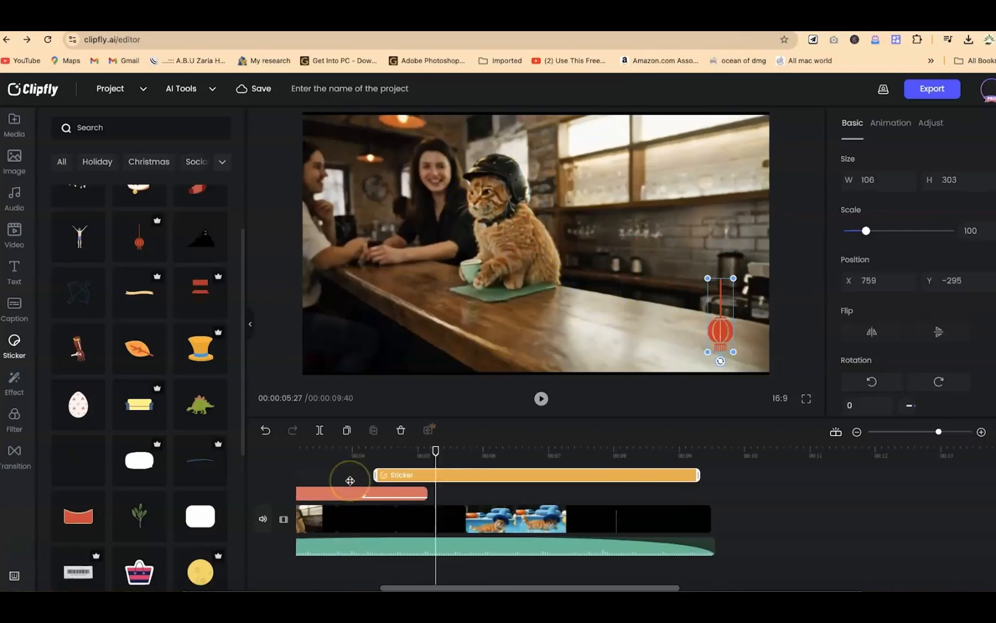
Step: Move the lantern sticker's track over the swimming cat clip, trim it to under one second and play back that part
{"action": "scroll", "coordinate": [351, 478], "scroll_direction": "left", "scroll_amount": 2}
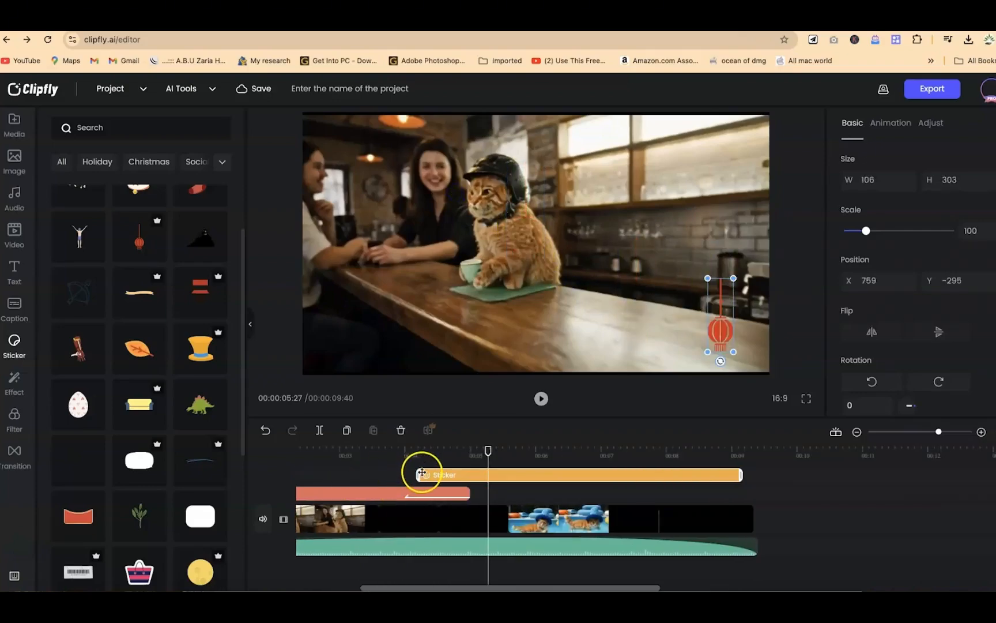
{"action": "left_click_drag", "start_coordinate": [433, 473], "coordinate": [535, 474]}
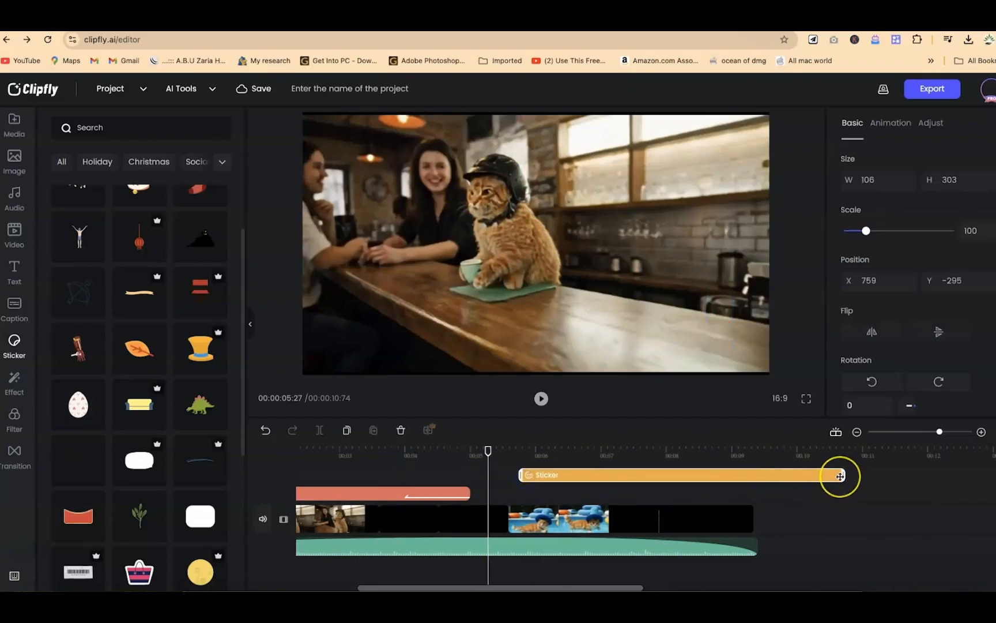
{"action": "left_click_drag", "start_coordinate": [843, 474], "coordinate": [563, 466]}
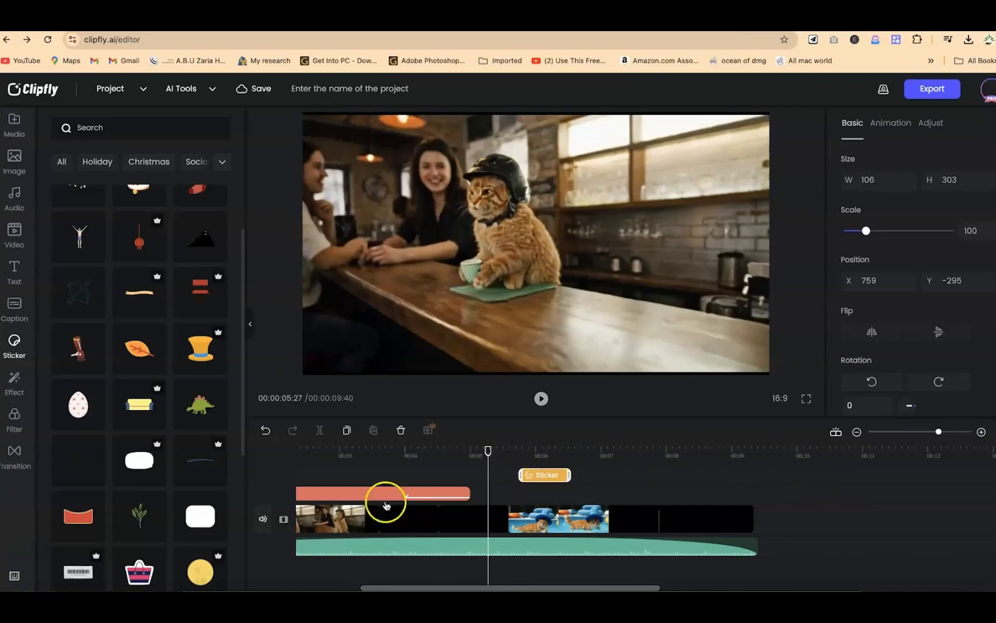
{"action": "key", "text": "space"}
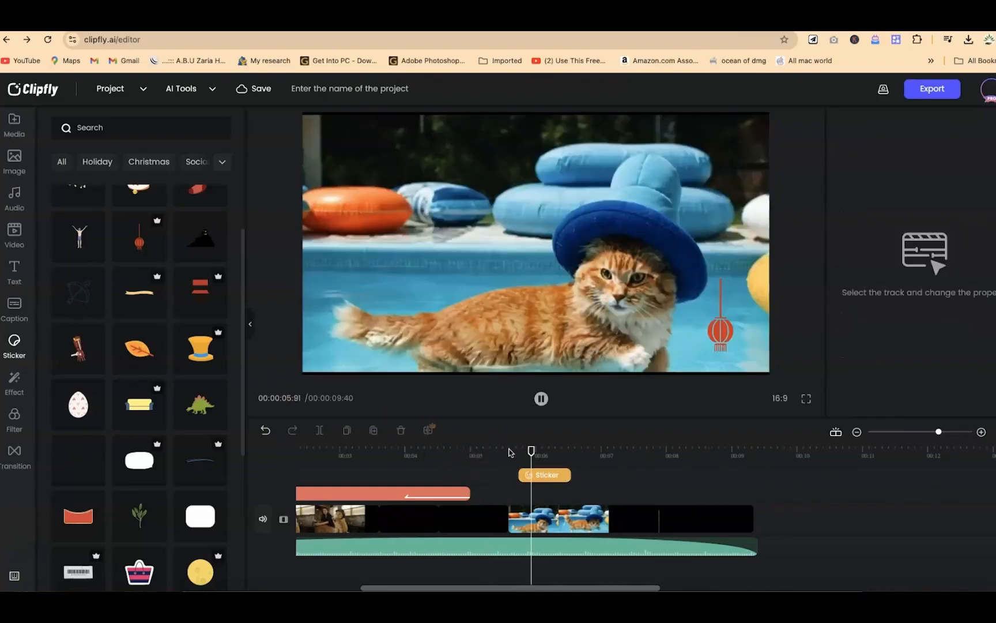
{"action": "key", "text": "space"}
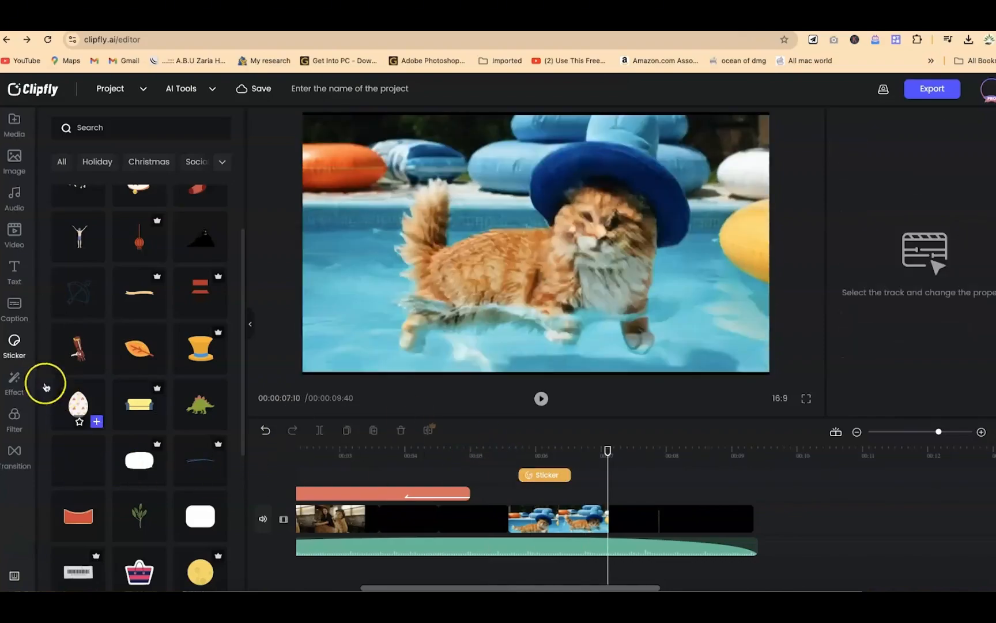
Step: Add the KD Film4 filter to the video and align it with the start of the timeline
{"action": "left_click", "coordinate": [17, 382]}
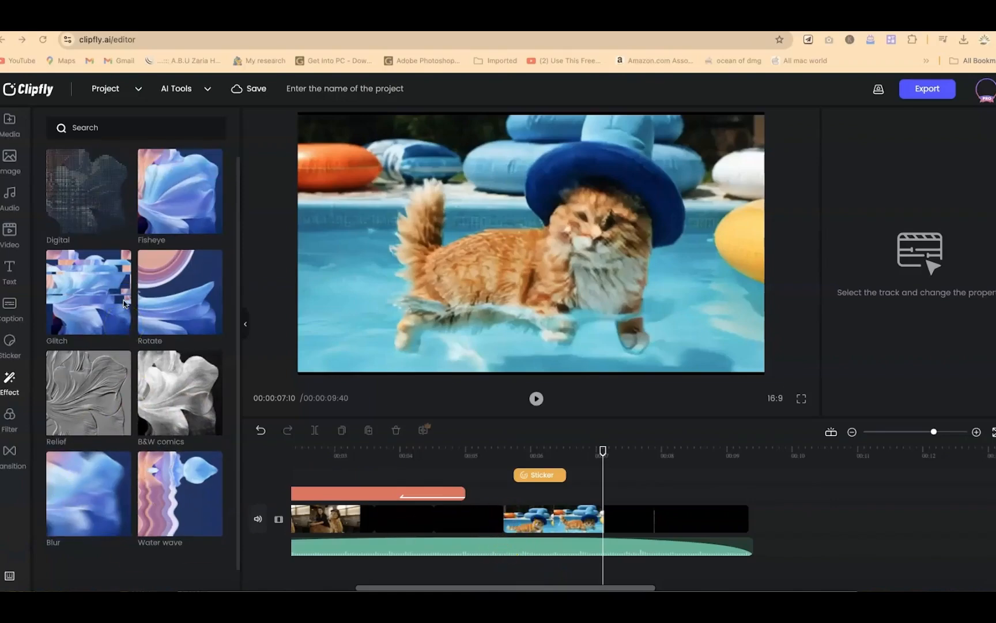
{"action": "left_click", "coordinate": [8, 418]}
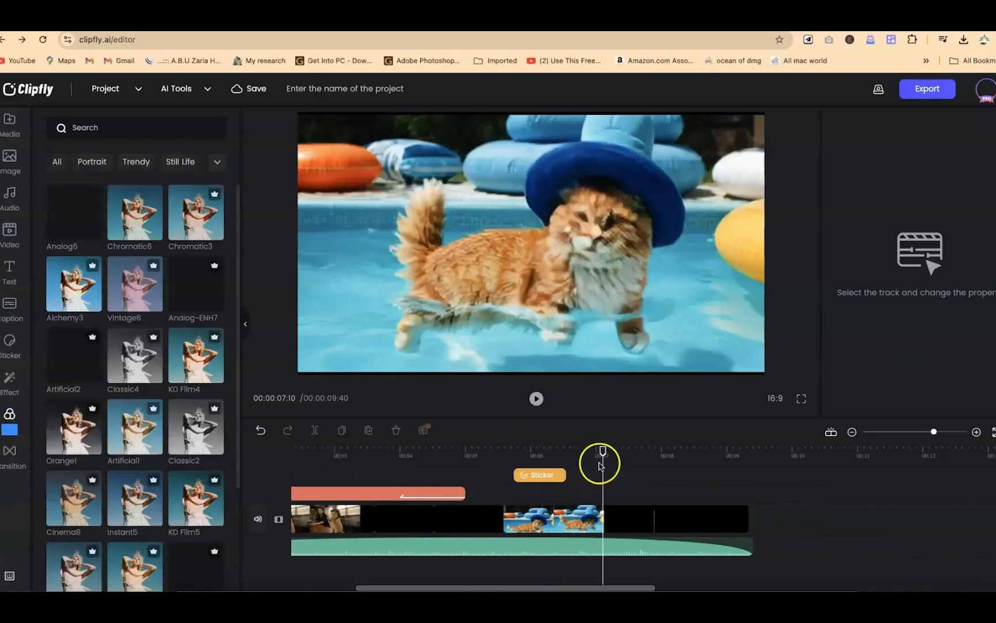
{"action": "left_click_drag", "start_coordinate": [603, 451], "coordinate": [309, 453]}
{"action": "left_click", "coordinate": [346, 522]}
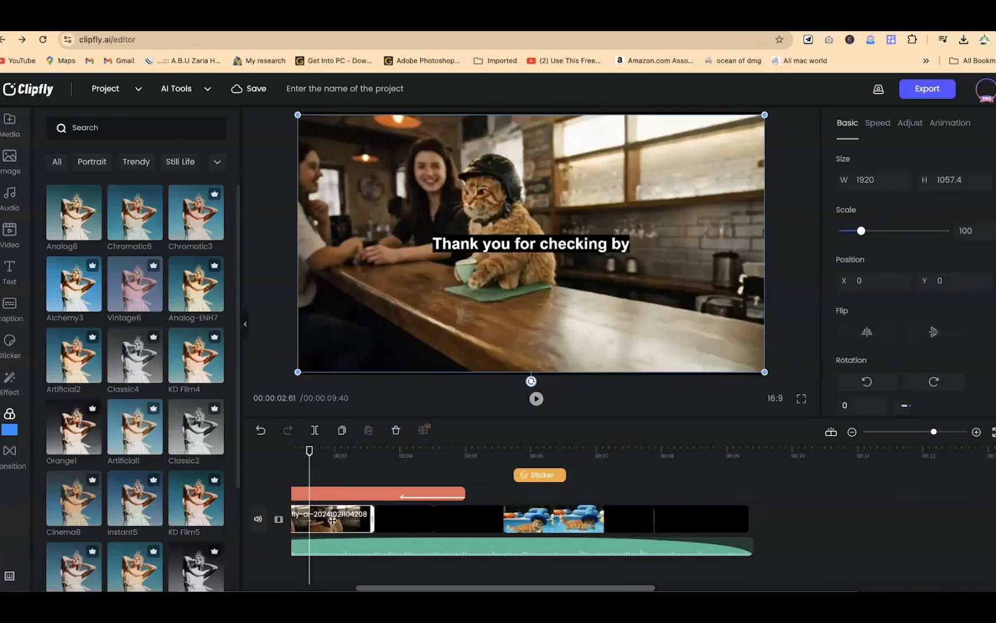
{"action": "mouse_move", "coordinate": [200, 346]}
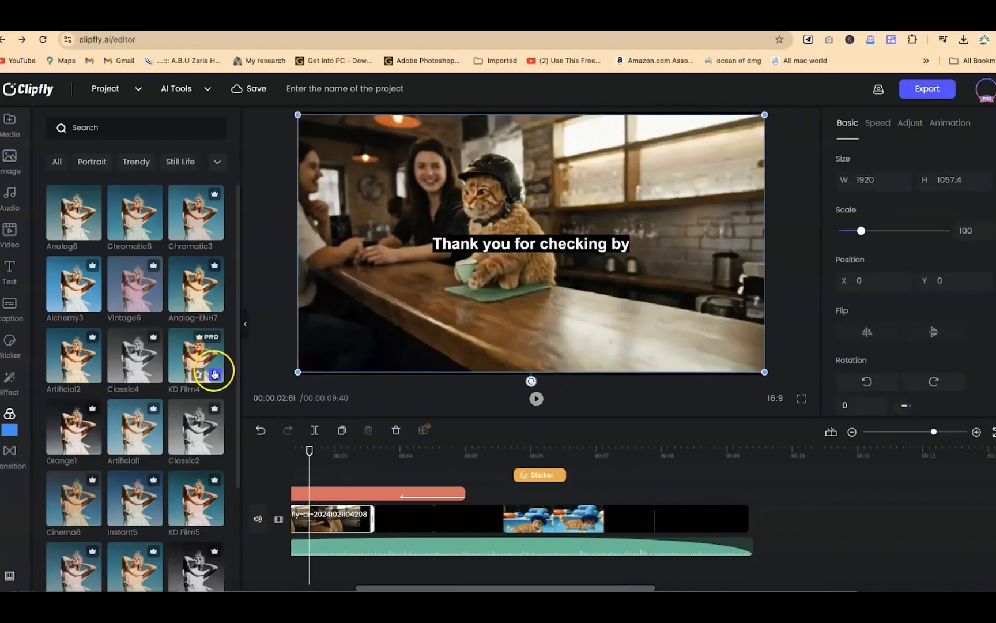
{"action": "left_click", "coordinate": [215, 373]}
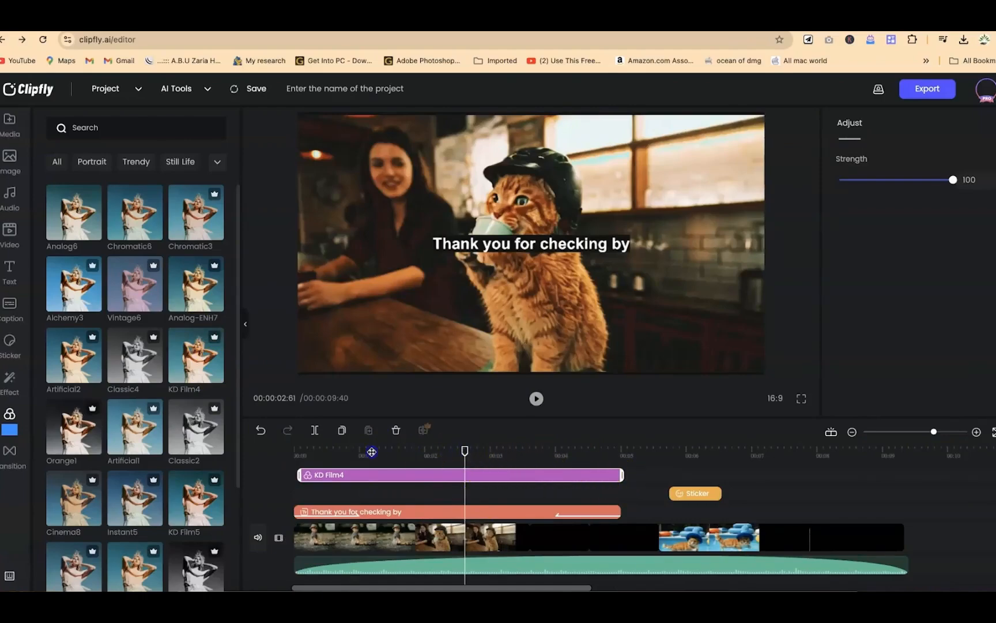
Step: Check the KD Film4 filter's look on the footage and shorten it to about the length of the first clip
{"action": "left_click", "coordinate": [369, 451]}
{"action": "left_click", "coordinate": [457, 454]}
{"action": "left_click", "coordinate": [483, 458]}
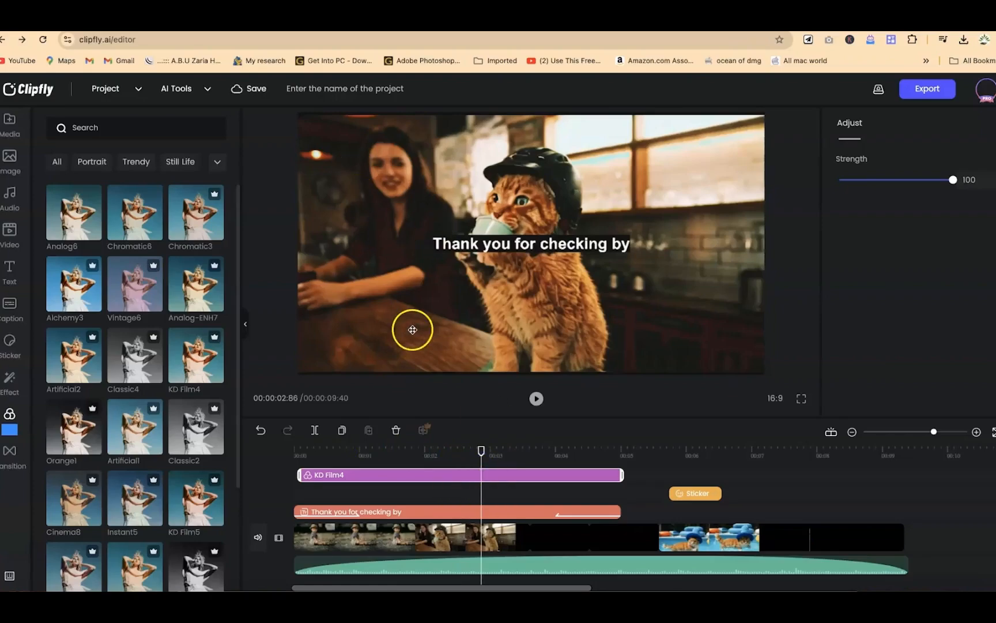
{"action": "scroll", "coordinate": [136, 468], "scroll_direction": "down", "scroll_amount": 1}
{"action": "left_click", "coordinate": [10, 454]}
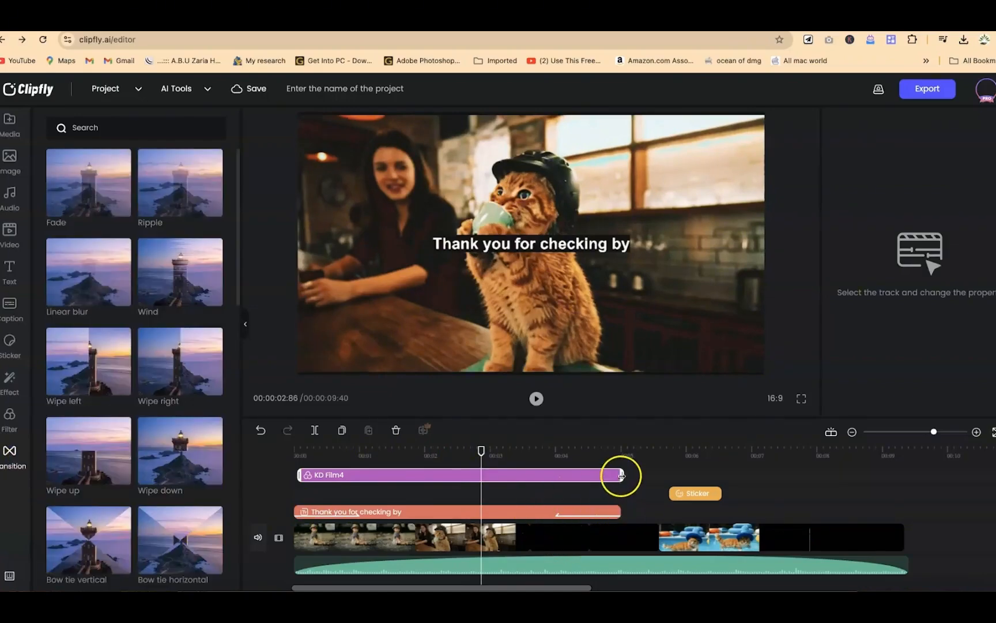
{"action": "left_click_drag", "start_coordinate": [552, 482], "coordinate": [459, 474]}
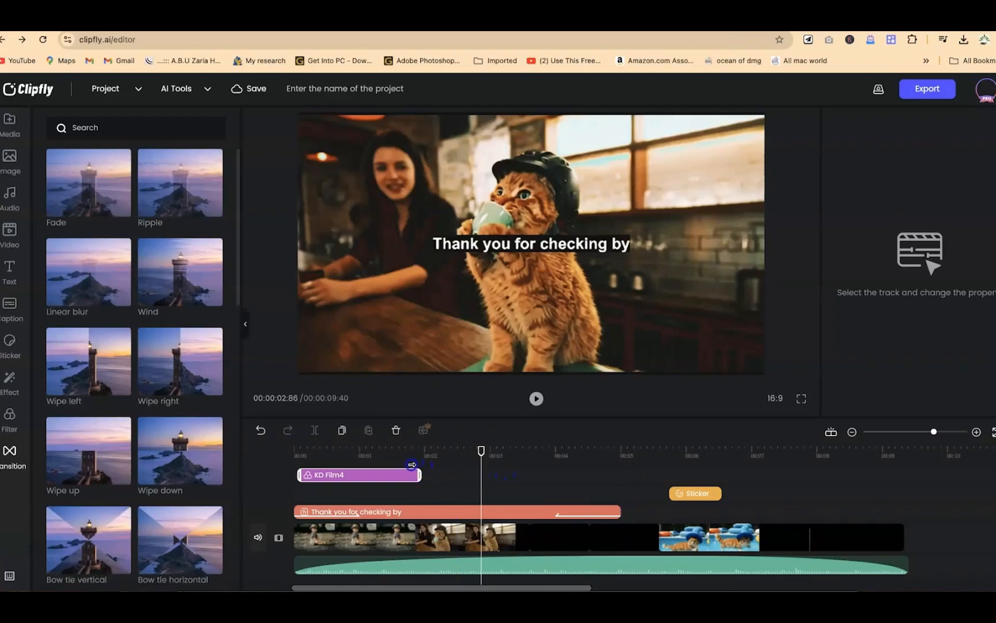
Step: Place a Wipe left transition between the first clip and the café cat clip and set its duration to 0.4
{"action": "mouse_move", "coordinate": [104, 360]}
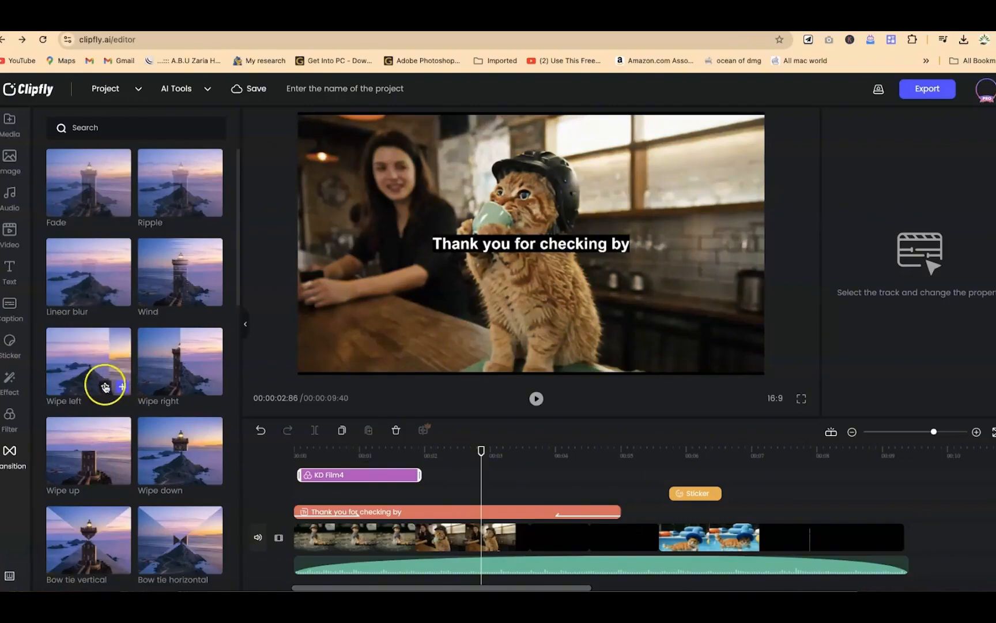
{"action": "left_click_drag", "start_coordinate": [78, 378], "coordinate": [278, 490]}
{"action": "left_click_drag", "start_coordinate": [365, 507], "coordinate": [415, 541]}
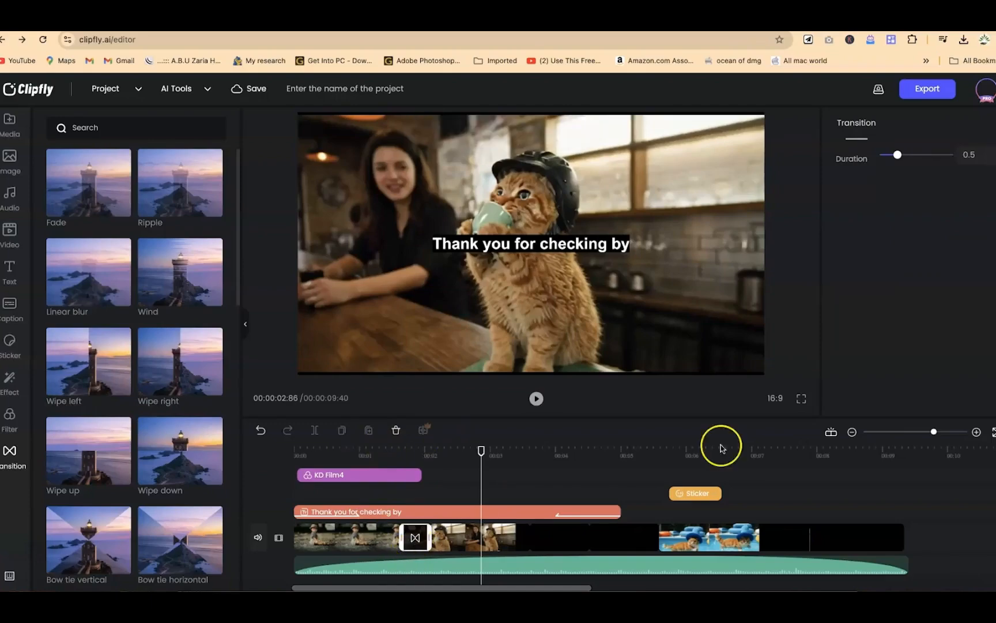
{"action": "mouse_move", "coordinate": [898, 155]}
{"action": "left_mouse_down"}
{"action": "mouse_move", "coordinate": [931, 156]}
{"action": "mouse_move", "coordinate": [898, 161]}
{"action": "left_mouse_up"}
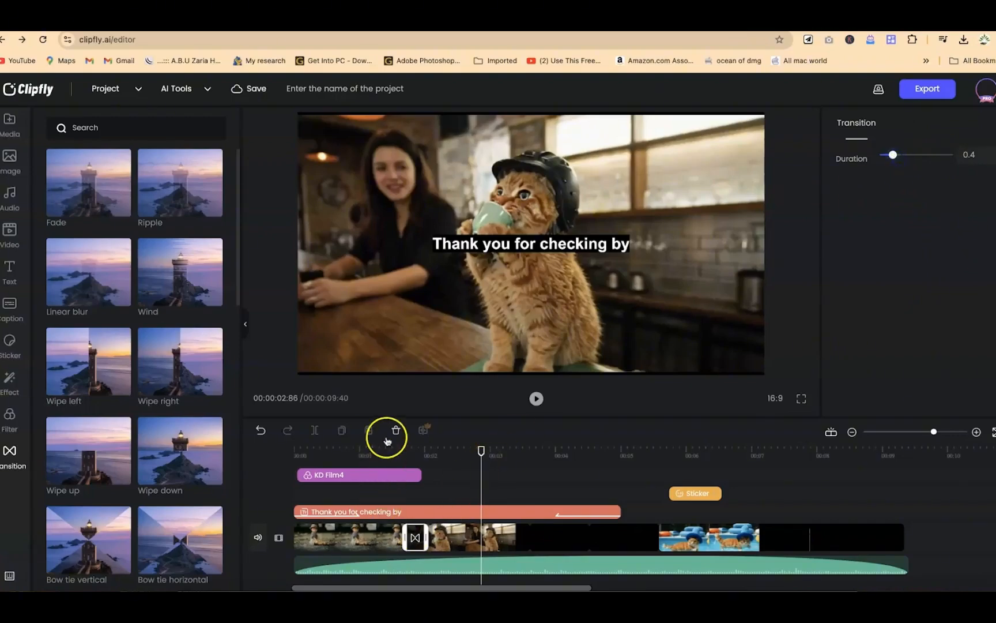
Step: Scrub through the beginning of the timeline to preview the wipe transition between the first two clips
{"action": "left_click", "coordinate": [389, 451]}
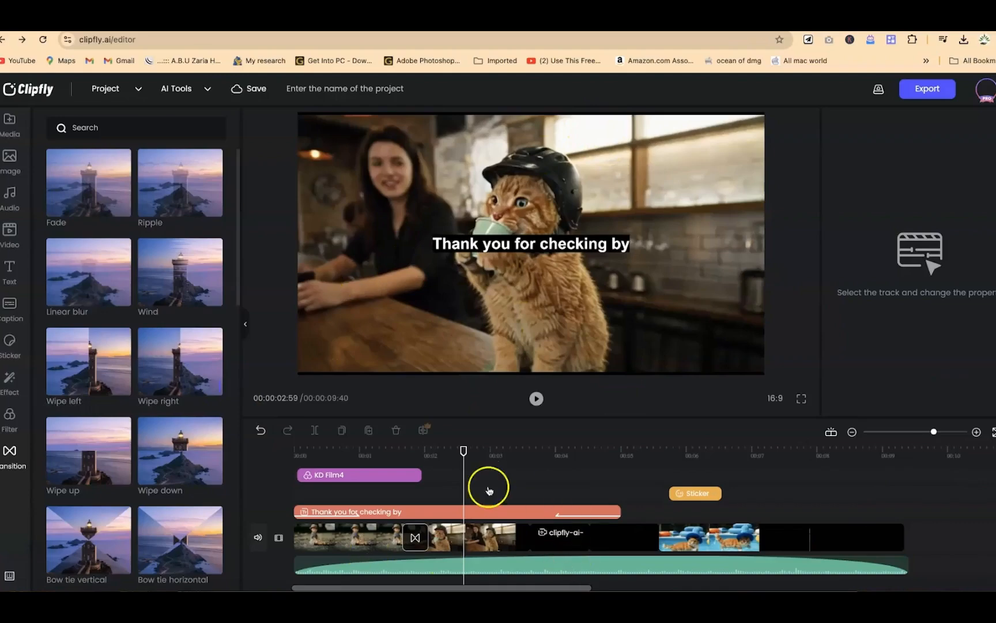
{"action": "right_click", "coordinate": [464, 451]}
{"action": "left_click", "coordinate": [356, 448]}
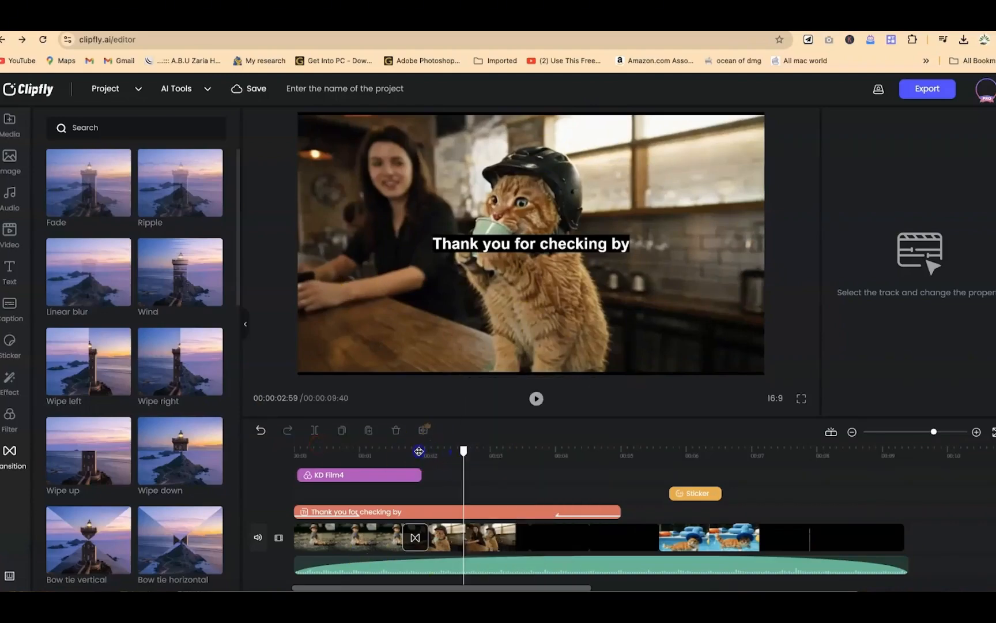
{"action": "left_click_drag", "start_coordinate": [432, 451], "coordinate": [369, 449]}
{"action": "left_click_drag", "start_coordinate": [208, 408], "coordinate": [207, 407]}
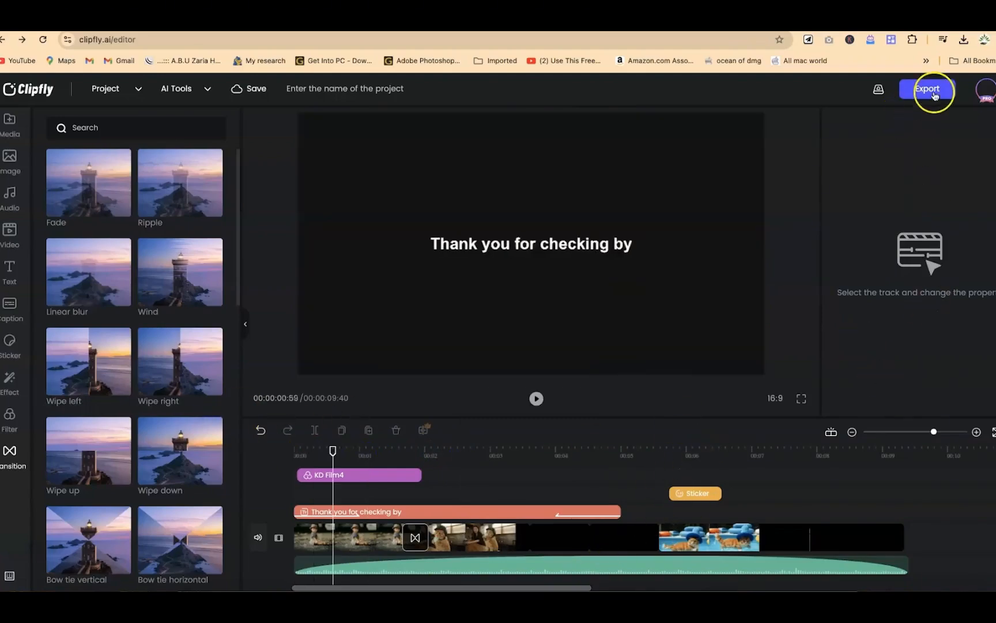
Step: Open the video's export settings and name the exported file "Compilation"
{"action": "left_click", "coordinate": [935, 90]}
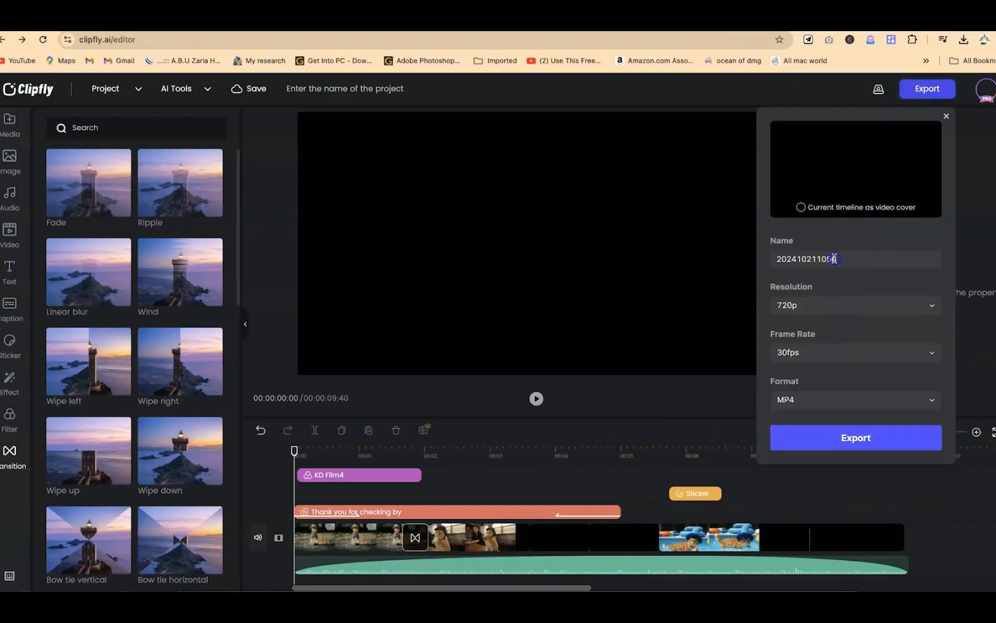
{"action": "left_click", "coordinate": [835, 259]}
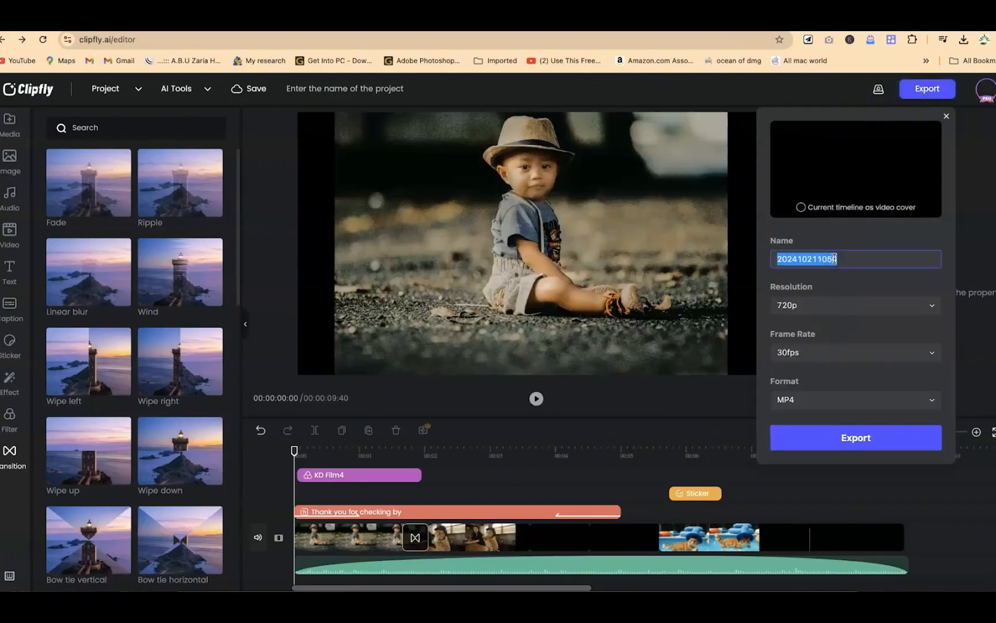
{"action": "type", "text": "Compilation"}
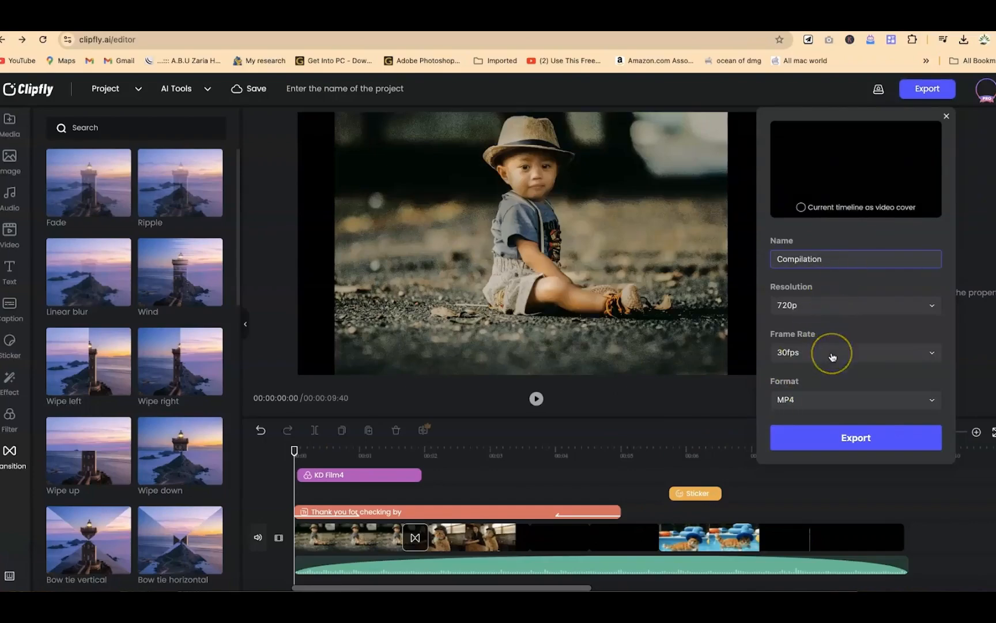
Step: Export the compilation as an MP4 video at 720p and 30fps
{"action": "left_click", "coordinate": [831, 436]}
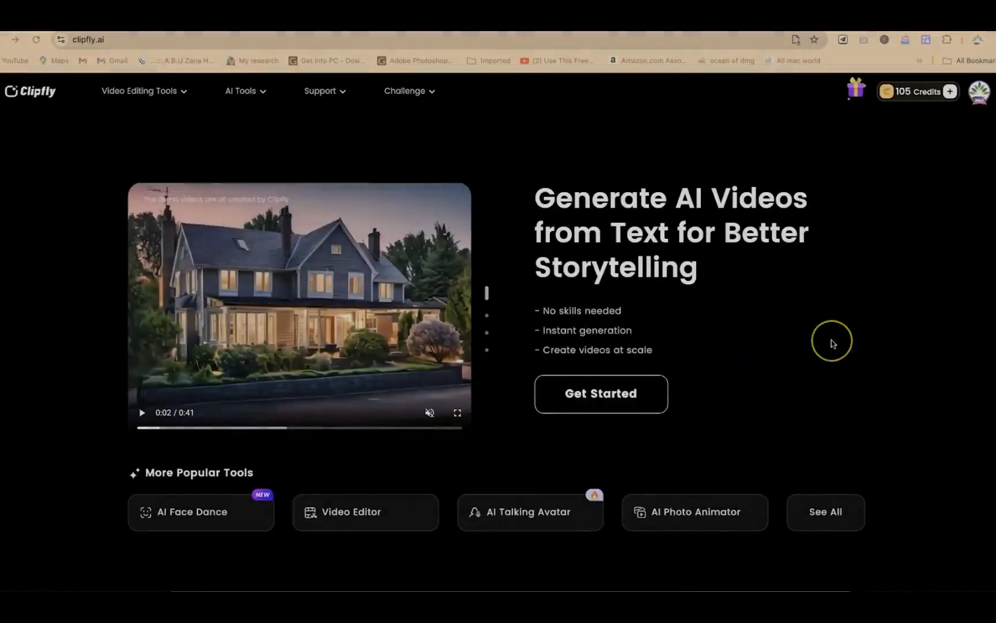
Step: Look through the Clipfly home page, from the popular tools and AI video generator instructions to the video feature overview
{"action": "scroll", "coordinate": [830, 341], "scroll_direction": "down", "scroll_amount": 2}
{"action": "scroll", "coordinate": [831, 343], "scroll_direction": "down", "scroll_amount": 10}
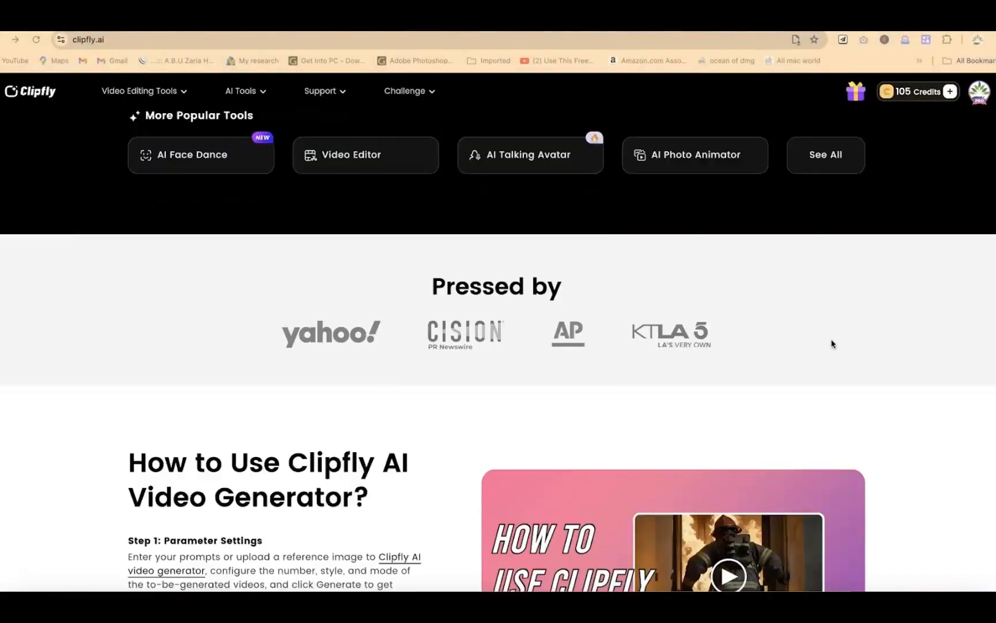
{"action": "scroll", "coordinate": [831, 344], "scroll_direction": "down", "scroll_amount": 11}
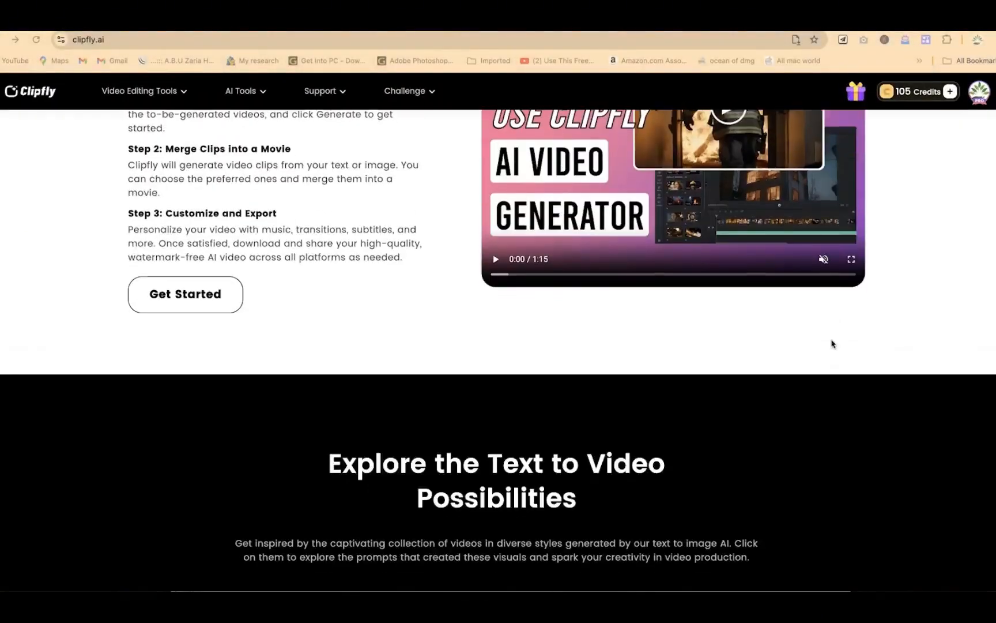
{"action": "scroll", "coordinate": [832, 342], "scroll_direction": "down", "scroll_amount": 13}
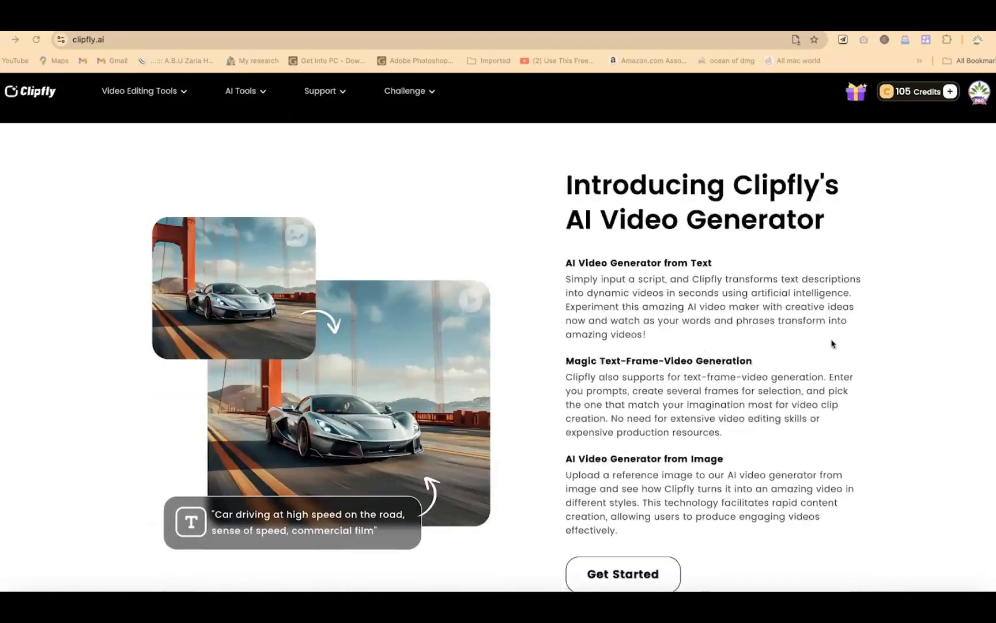
{"action": "scroll", "coordinate": [832, 343], "scroll_direction": "down", "scroll_amount": 14}
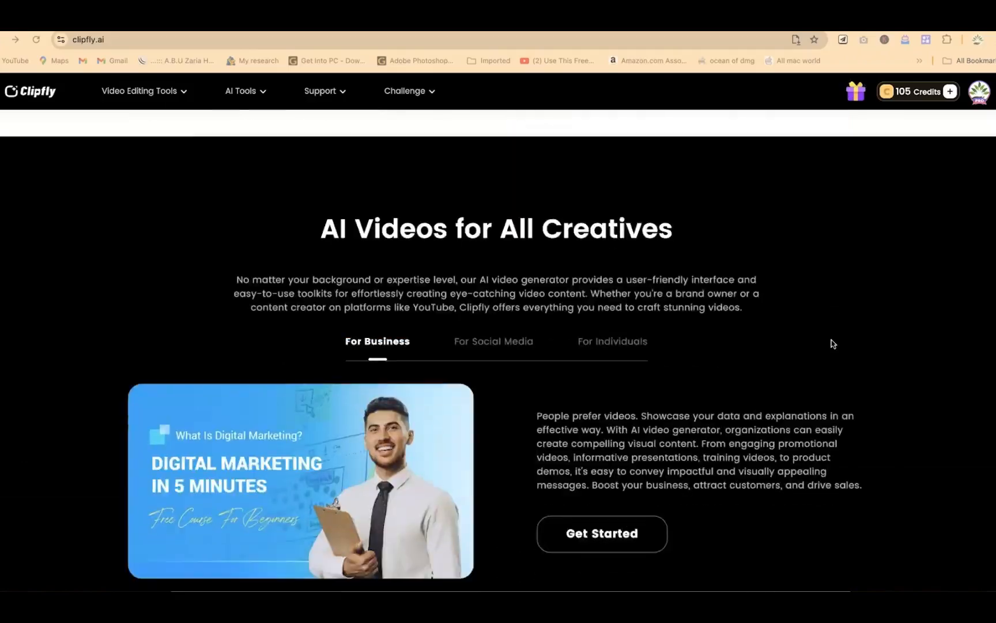
{"action": "scroll", "coordinate": [832, 344], "scroll_direction": "down", "scroll_amount": 5}
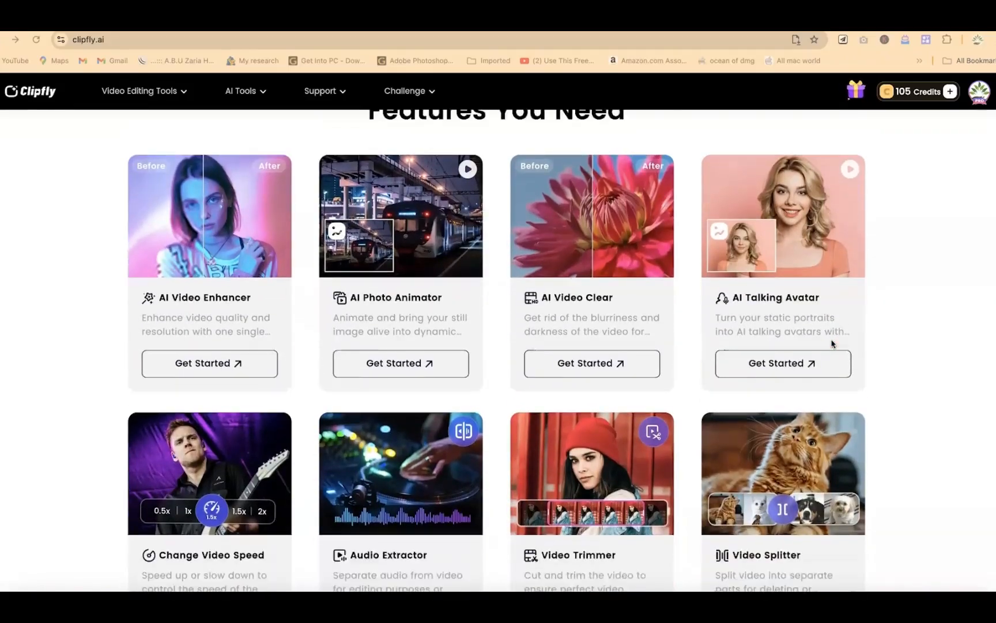
{"action": "scroll", "coordinate": [832, 344], "scroll_direction": "down", "scroll_amount": 8}
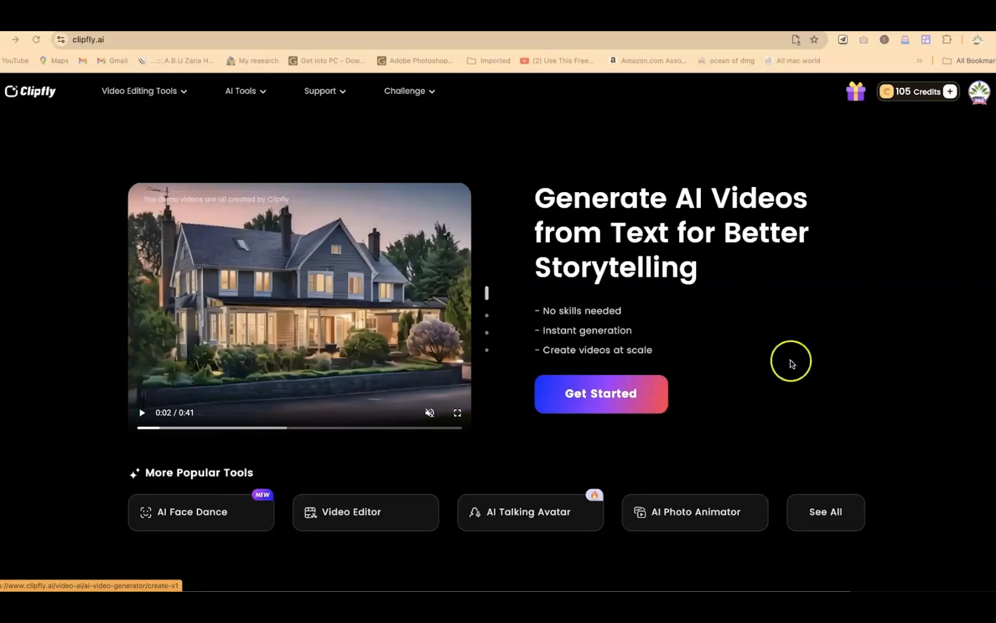
{"action": "scroll", "coordinate": [832, 343], "scroll_direction": "down", "scroll_amount": 7}
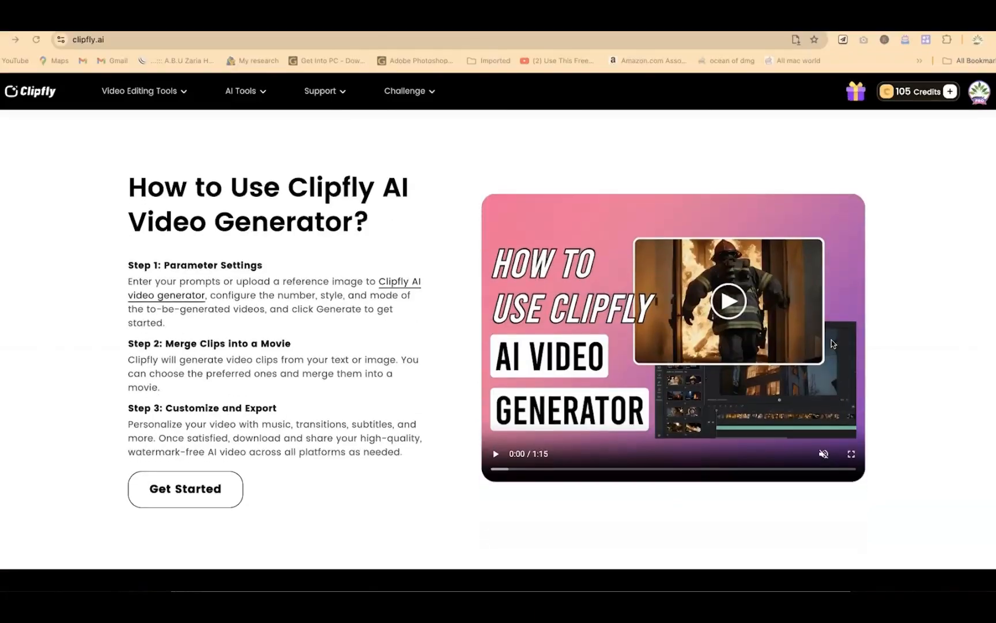
{"action": "scroll", "coordinate": [832, 344], "scroll_direction": "down", "scroll_amount": 4}
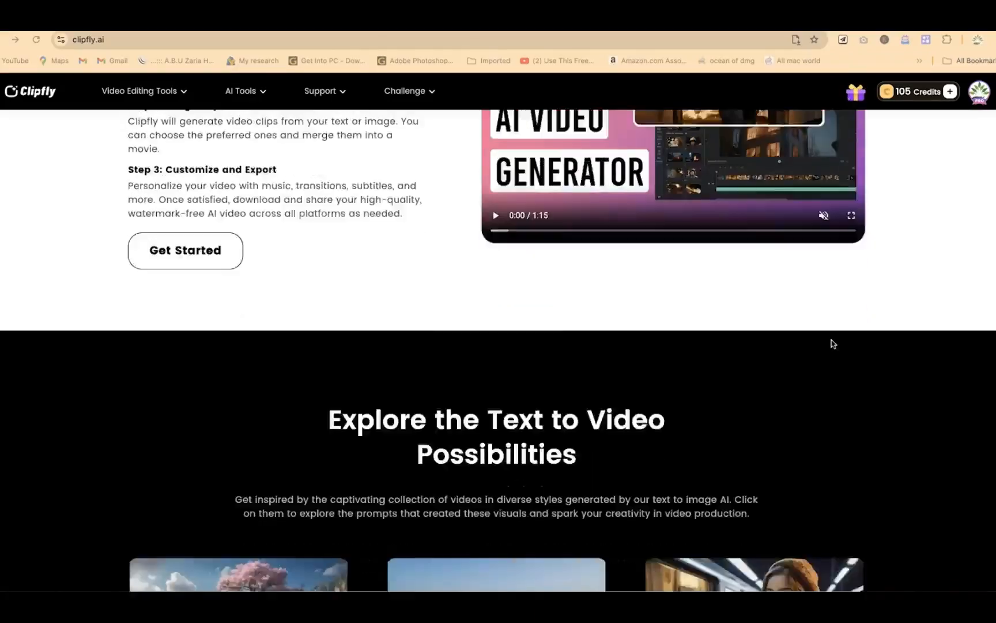
{"action": "scroll", "coordinate": [833, 344], "scroll_direction": "down", "scroll_amount": 5}
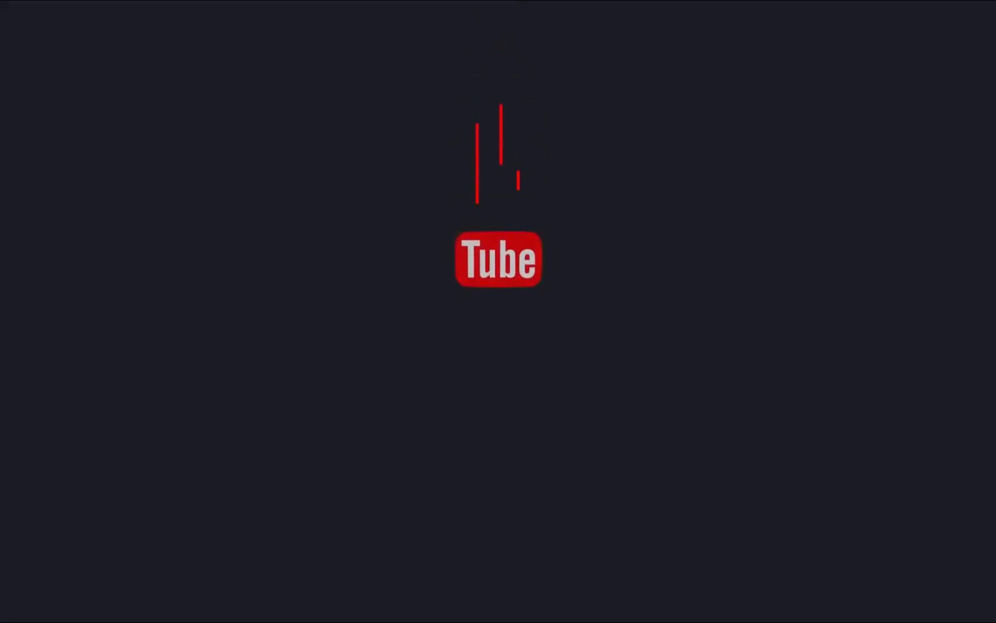